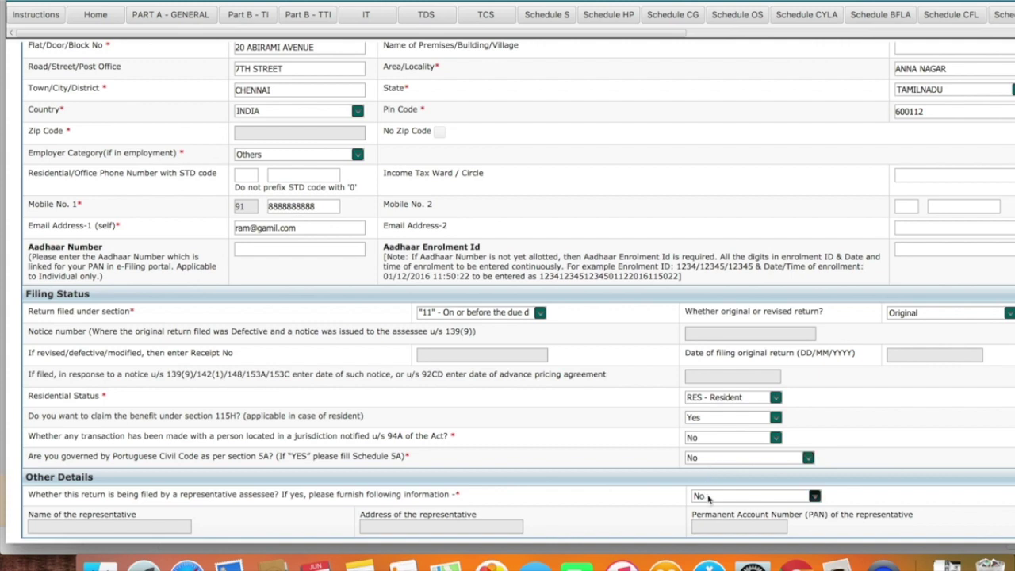
Keep the representative-assessee answer at No, resetting it after a brief switch to Yes
{"action": "left_click", "coordinate": [709, 497]}
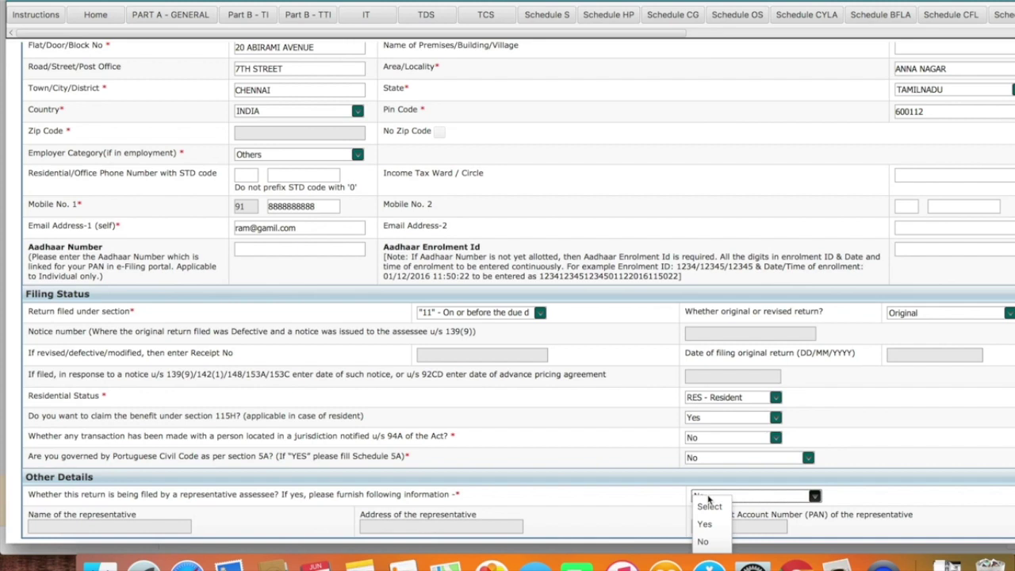
{"action": "left_click", "coordinate": [705, 497]}
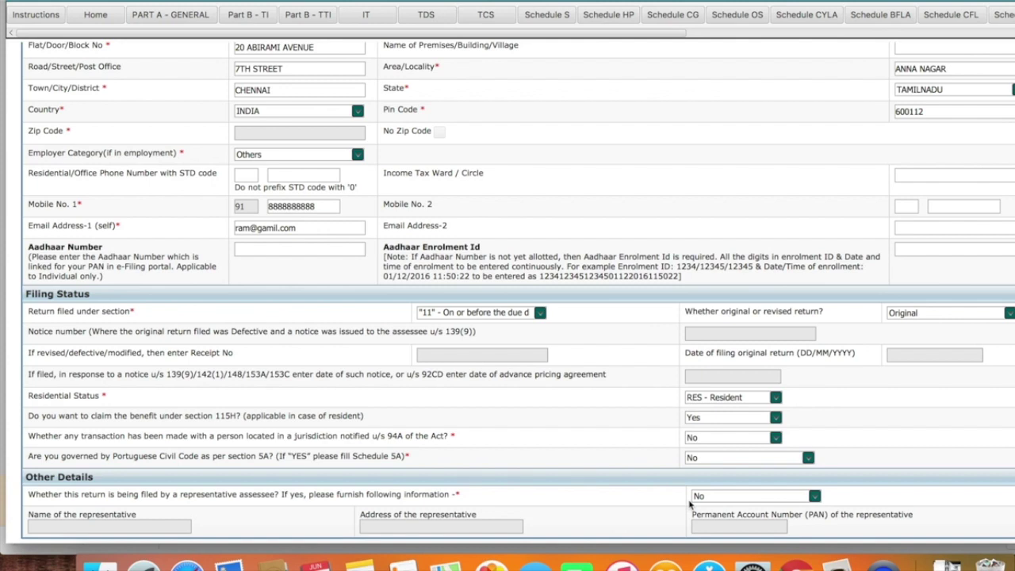
{"action": "left_click", "coordinate": [694, 498]}
{"action": "left_click", "coordinate": [700, 523]}
{"action": "left_click", "coordinate": [720, 500]}
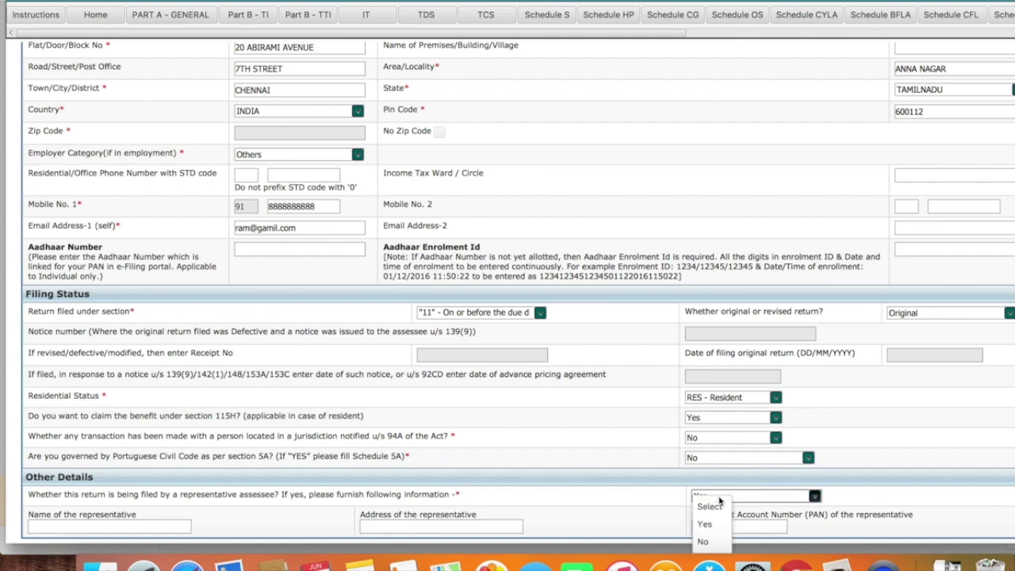
{"action": "left_click", "coordinate": [702, 541]}
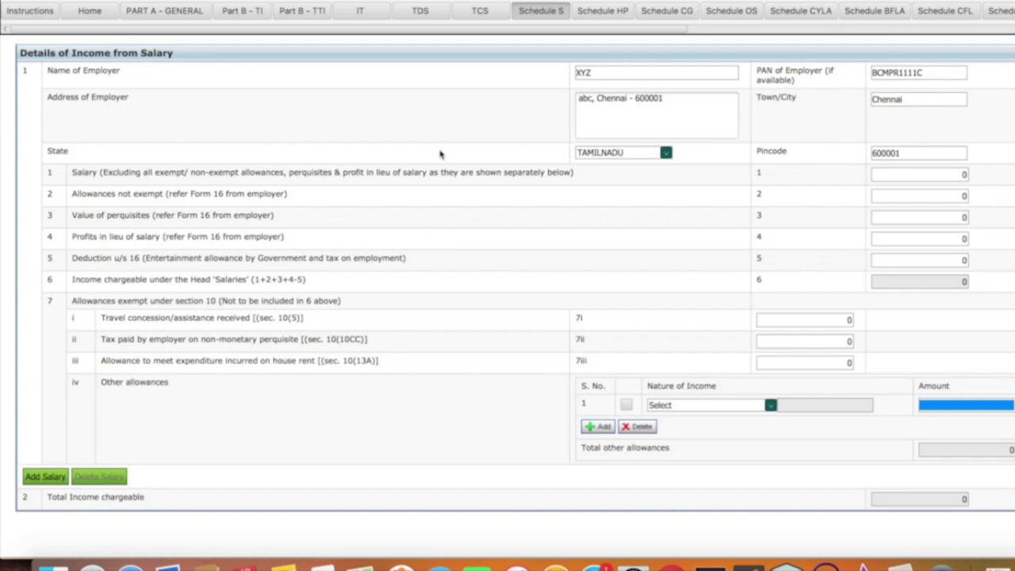
Select the 0 in the row 1 Salary amount, then bring up the Form 16 PDF in Chrome
{"action": "left_click", "coordinate": [957, 181]}
{"action": "double_click", "coordinate": [957, 182]}
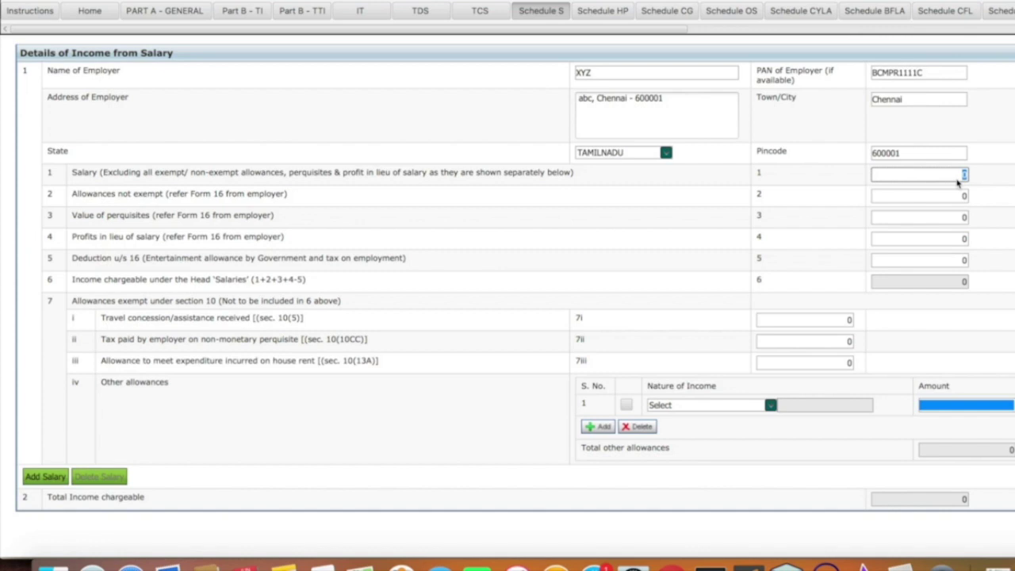
{"action": "left_click", "coordinate": [664, 560]}
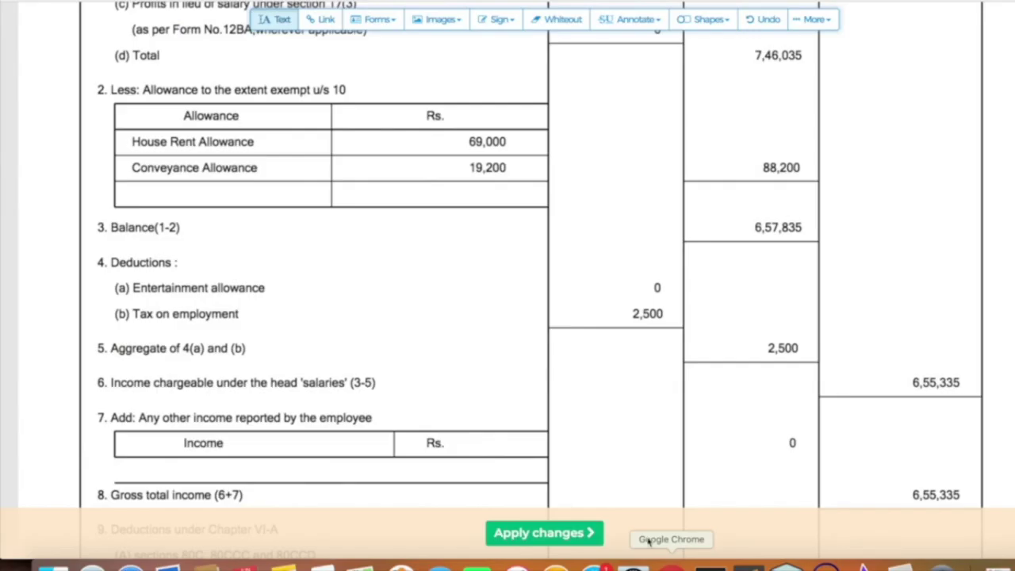
Move from the salary breakup calculator result to the ITR-1 salary details blog article
{"action": "key", "text": "super+Tab"}
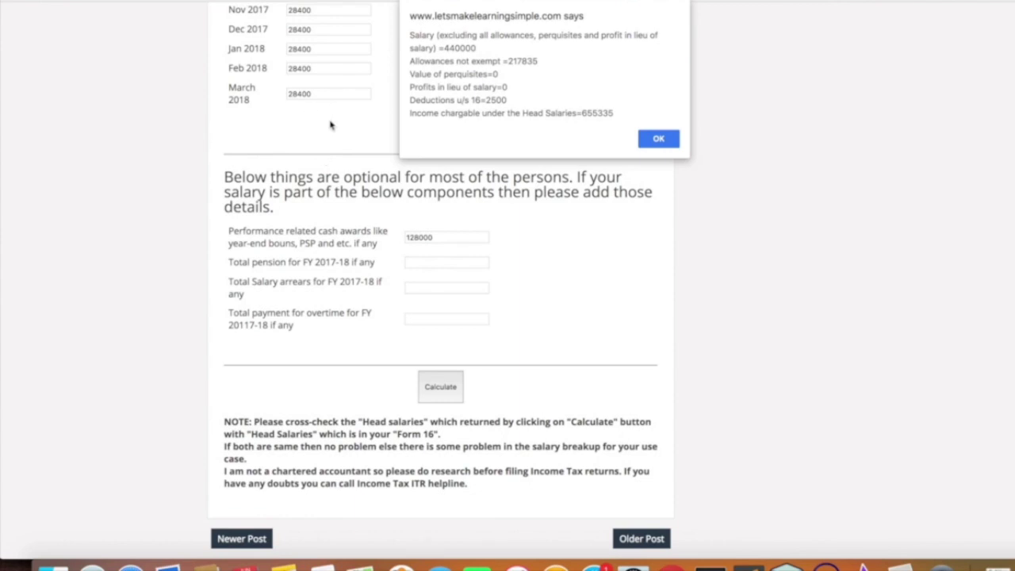
{"action": "key", "text": "super+Tab"}
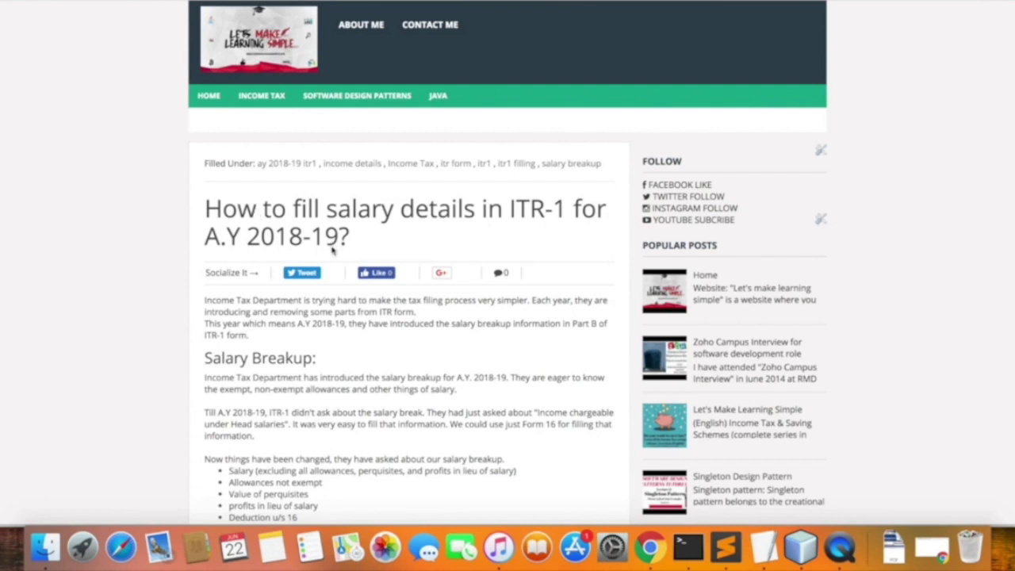
Scroll the blog article, then return to the e-Filing portal's ITR-1 Income Details tab
{"action": "scroll", "coordinate": [335, 248], "scroll_direction": "down", "scroll_amount": 5}
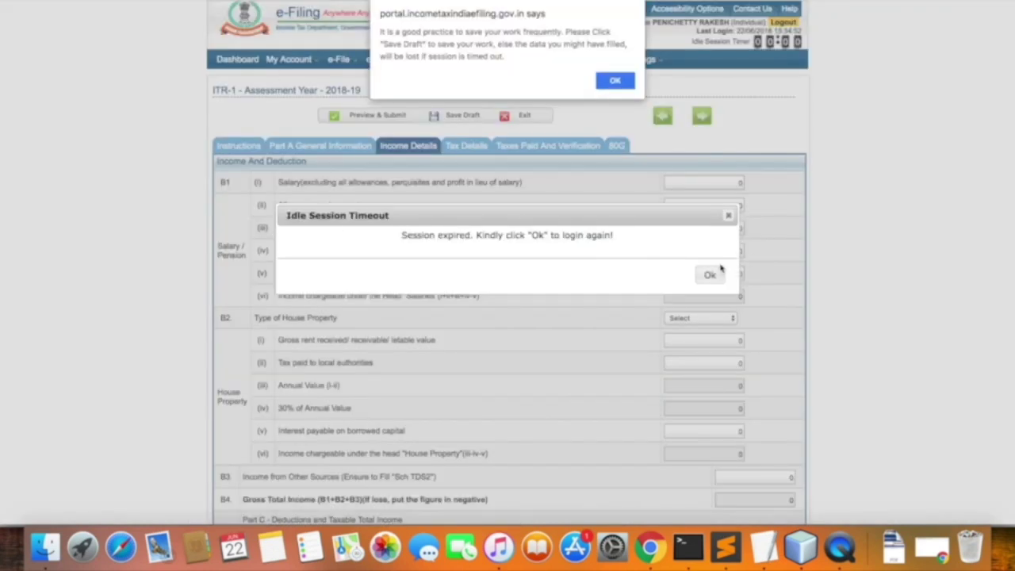
Dismiss the save-your-work alert and the Idle Session Timeout dialog so the login page loads
{"action": "left_click", "coordinate": [617, 83]}
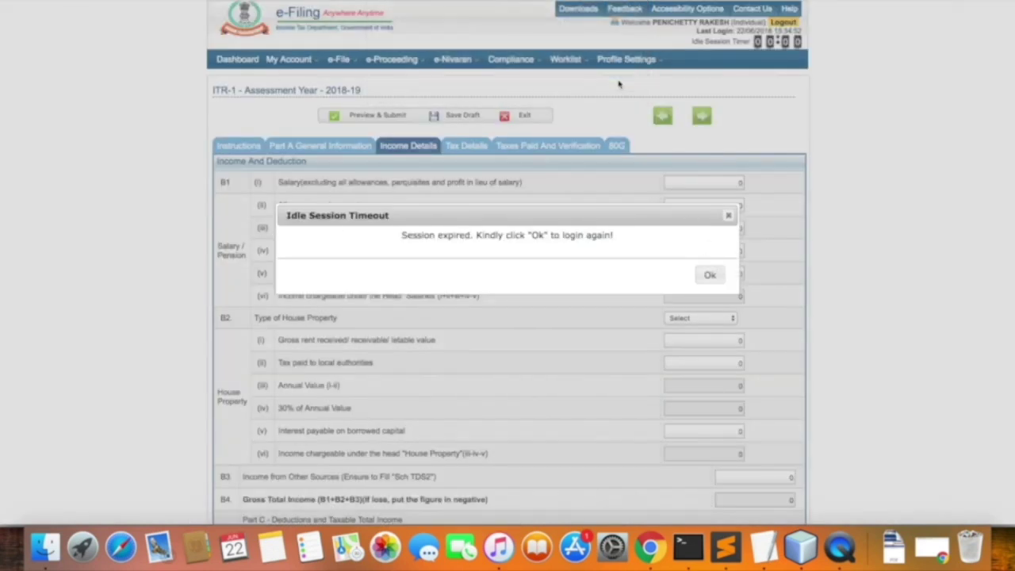
{"action": "left_click", "coordinate": [710, 275]}
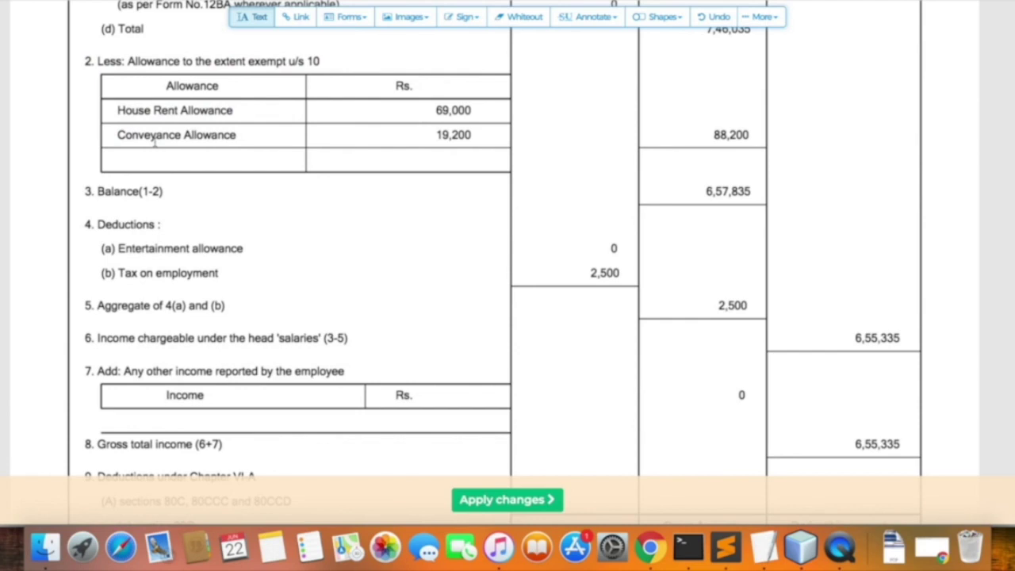
Scroll Form 16 Part B to check gross salary 7,46,035 and balance 6,57,835
{"action": "scroll", "coordinate": [175, 212], "scroll_direction": "up", "scroll_amount": 6}
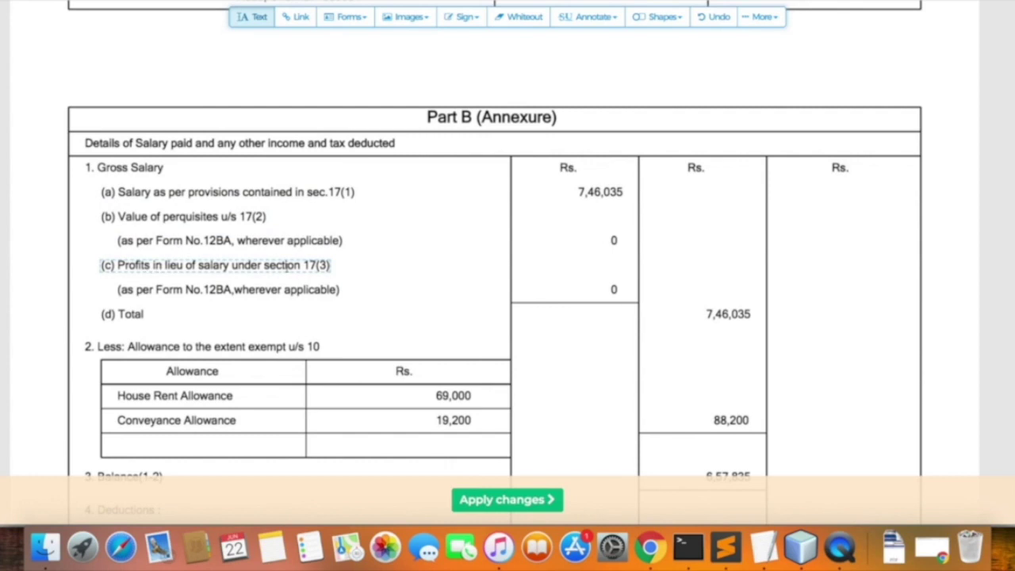
{"action": "scroll", "coordinate": [288, 268], "scroll_direction": "down", "scroll_amount": 2}
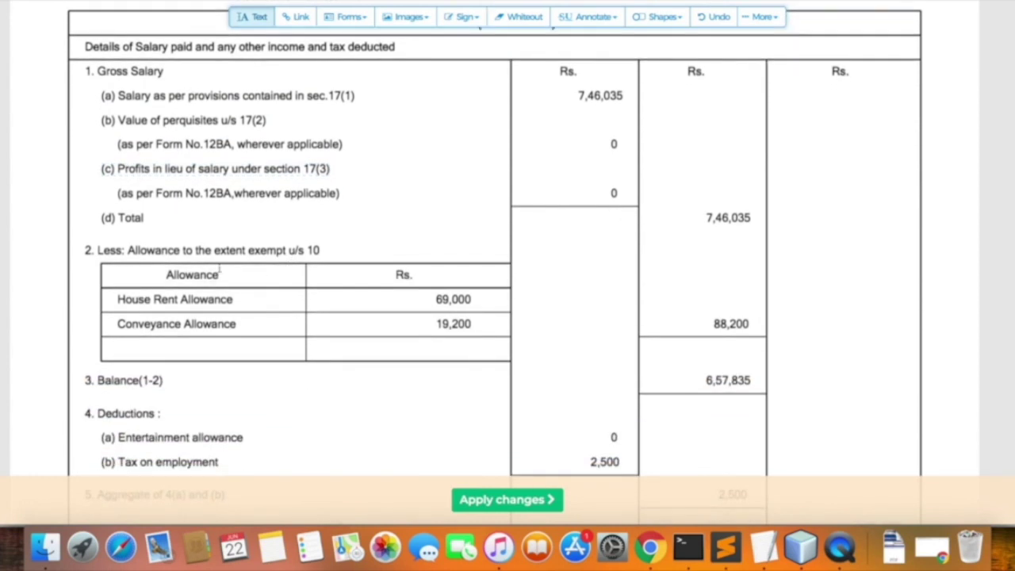
{"action": "scroll", "coordinate": [220, 268], "scroll_direction": "down", "scroll_amount": 2}
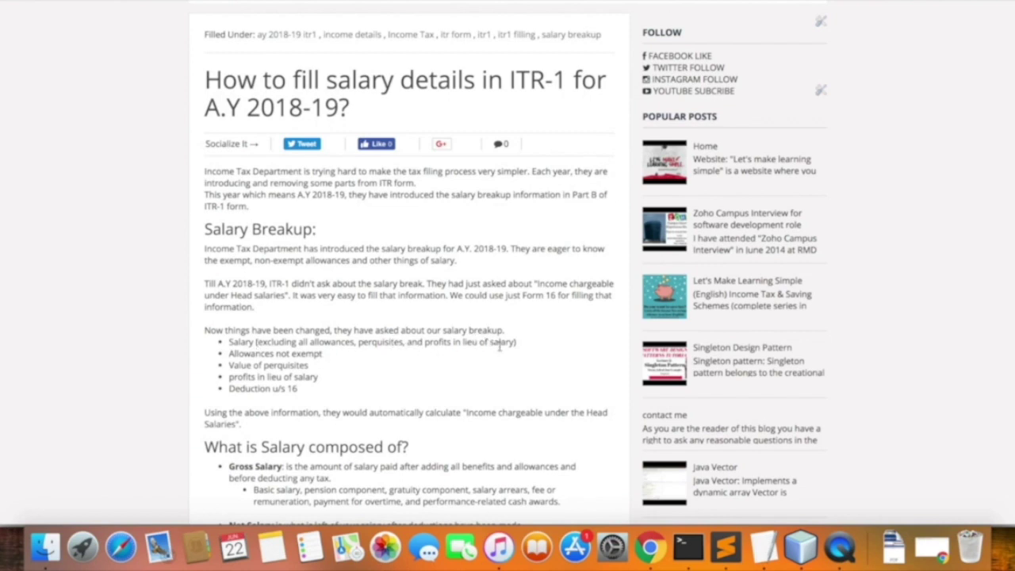
Read down through the article's salary breakup steps to the calculator inputs
{"action": "left_click_drag", "start_coordinate": [498, 349], "coordinate": [381, 79]}
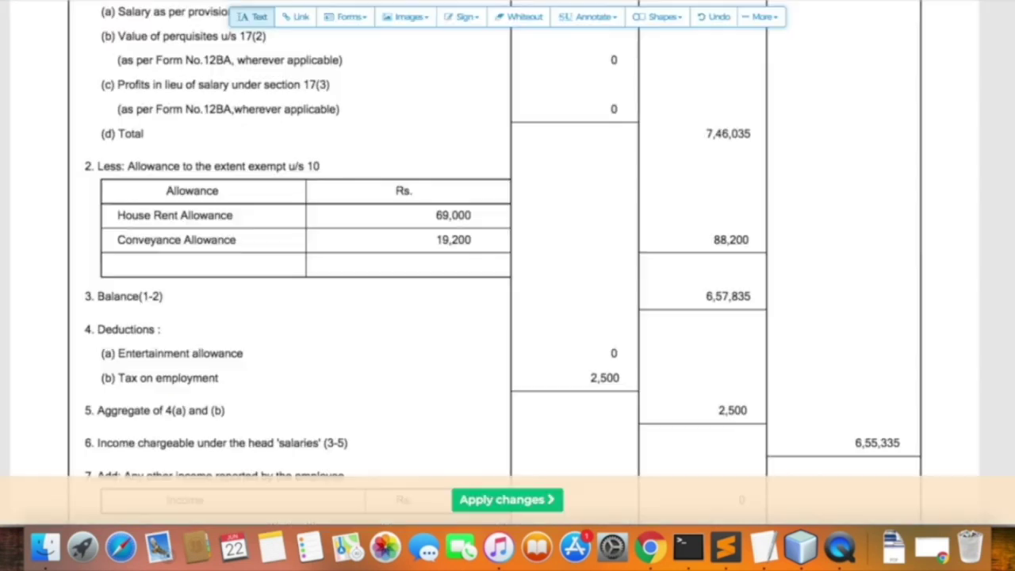
{"action": "scroll", "coordinate": [357, 110], "scroll_direction": "up", "scroll_amount": 3}
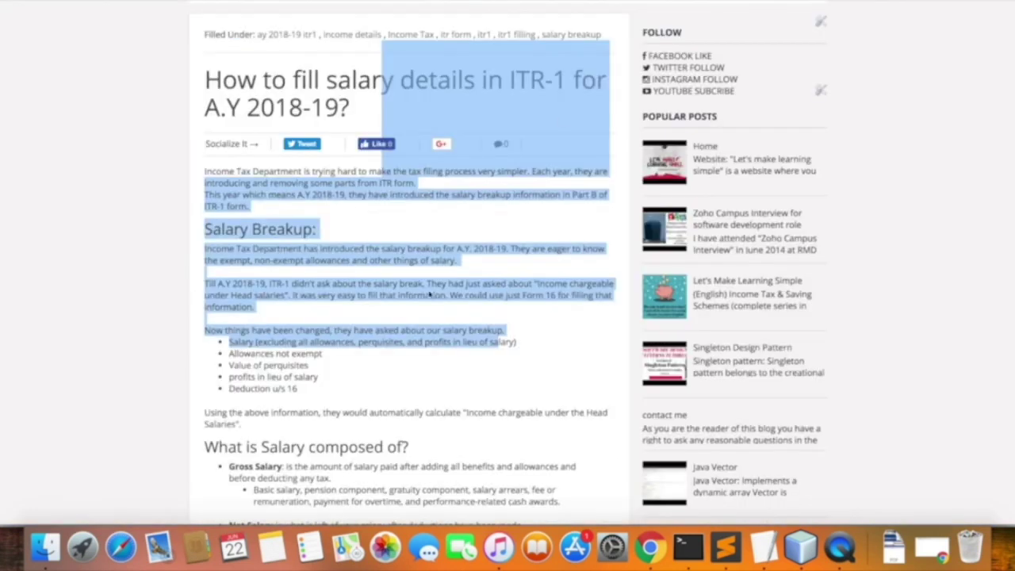
{"action": "left_click", "coordinate": [399, 325]}
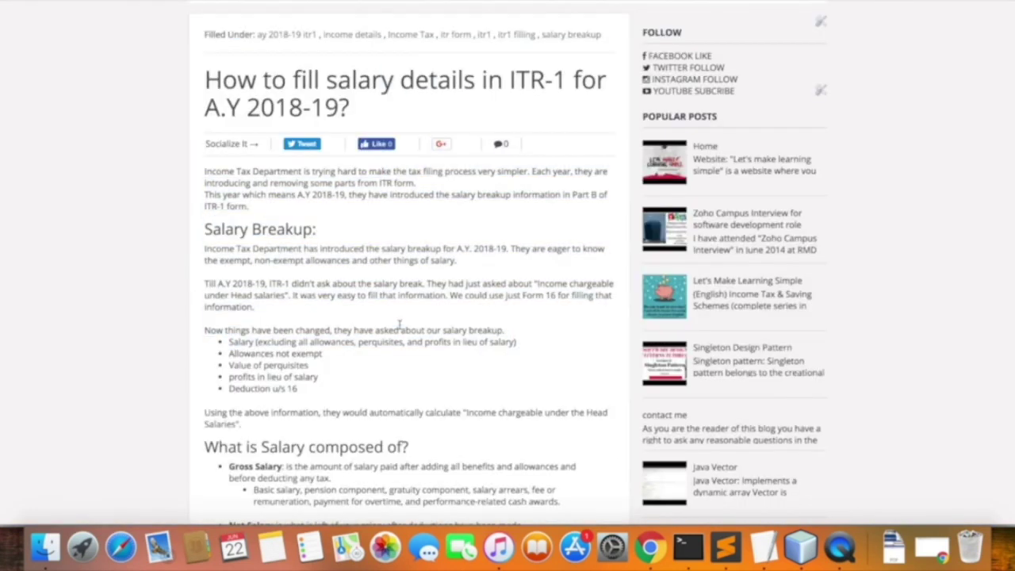
{"action": "scroll", "coordinate": [400, 325], "scroll_direction": "down", "scroll_amount": 3}
{"action": "scroll", "coordinate": [400, 326], "scroll_direction": "down", "scroll_amount": 5}
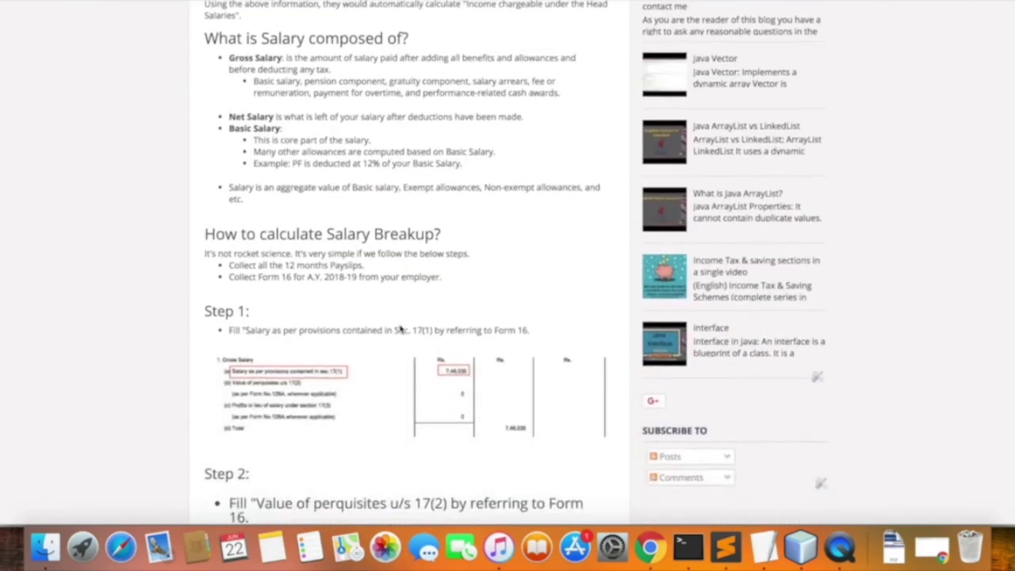
{"action": "scroll", "coordinate": [400, 329], "scroll_direction": "down", "scroll_amount": 20}
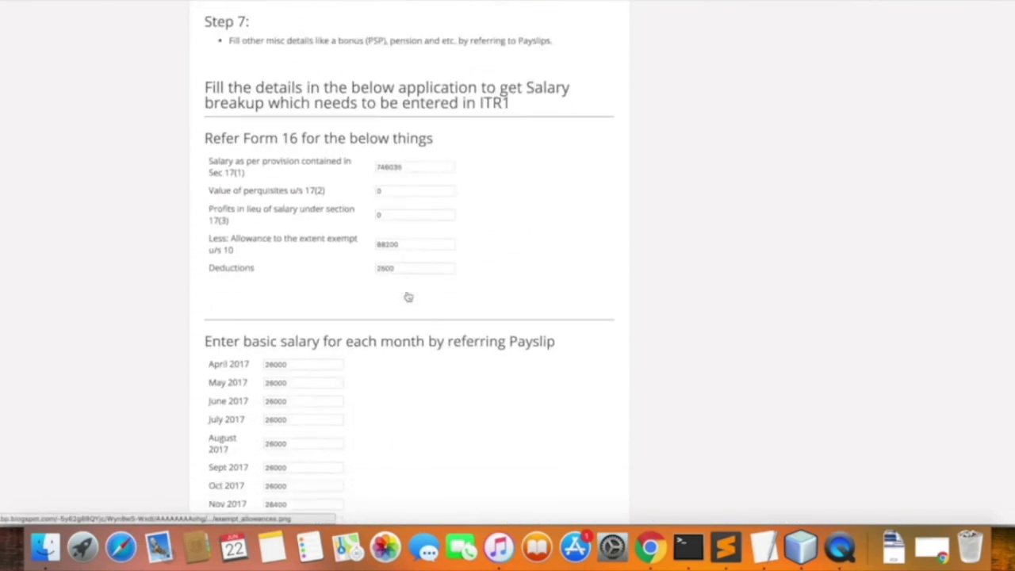
{"action": "scroll", "coordinate": [407, 296], "scroll_direction": "down", "scroll_amount": 6}
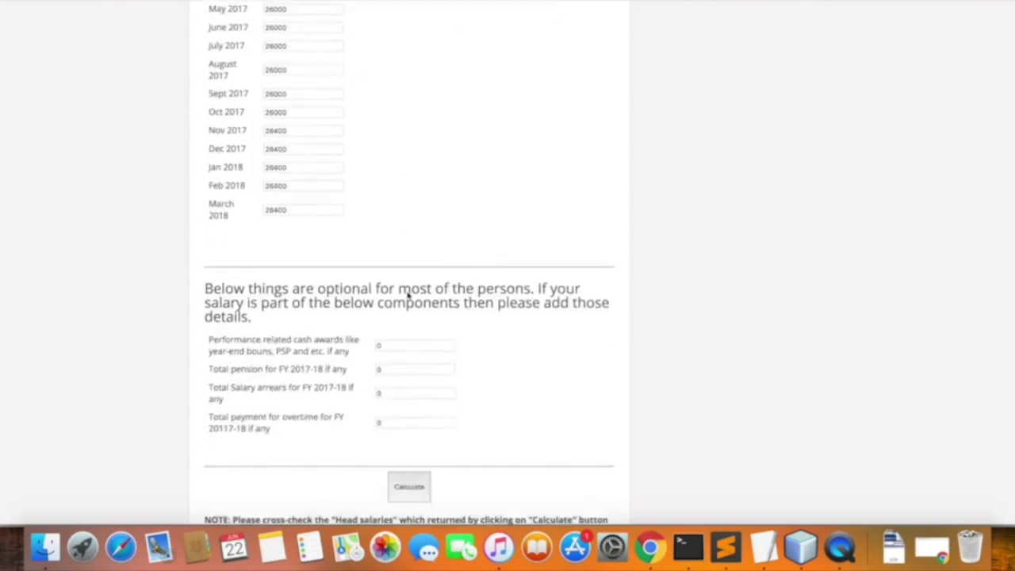
{"action": "scroll", "coordinate": [408, 296], "scroll_direction": "down", "scroll_amount": 5}
Scroll back up the article's steps to compare them against Form 16 Part B
{"action": "scroll", "coordinate": [408, 297], "scroll_direction": "up", "scroll_amount": 8}
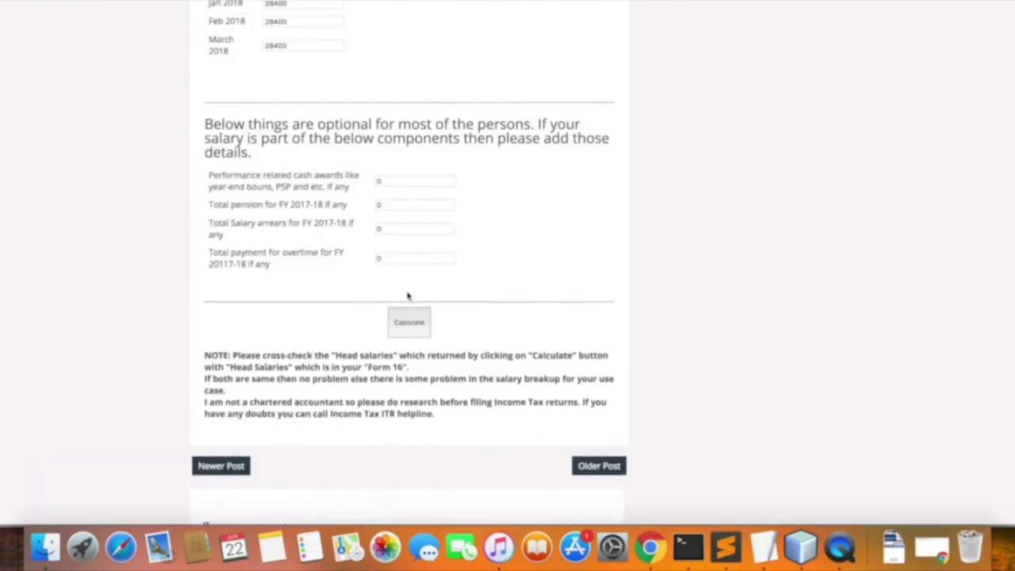
{"action": "scroll", "coordinate": [408, 296], "scroll_direction": "up", "scroll_amount": 4}
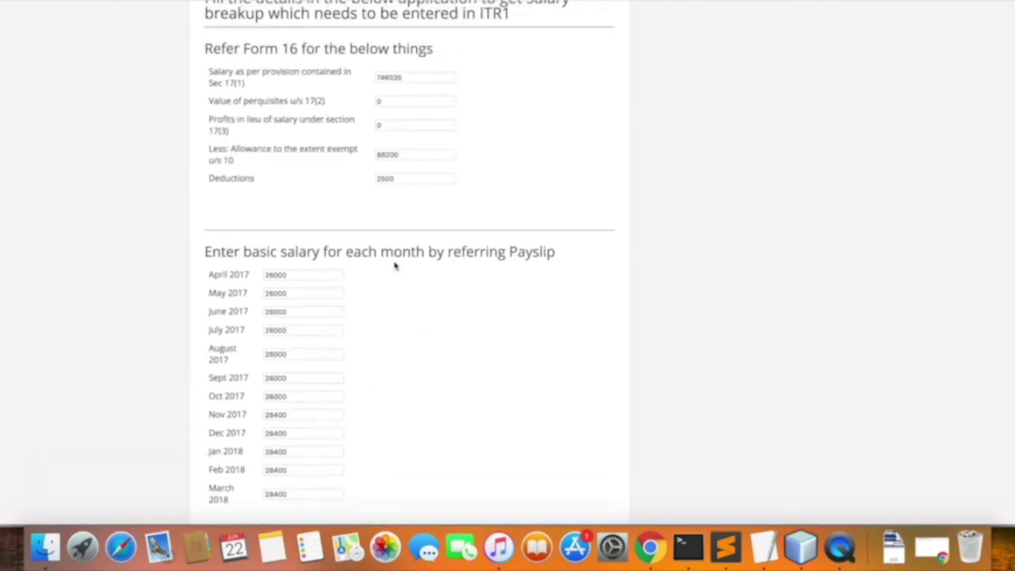
{"action": "scroll", "coordinate": [394, 266], "scroll_direction": "up", "scroll_amount": 4}
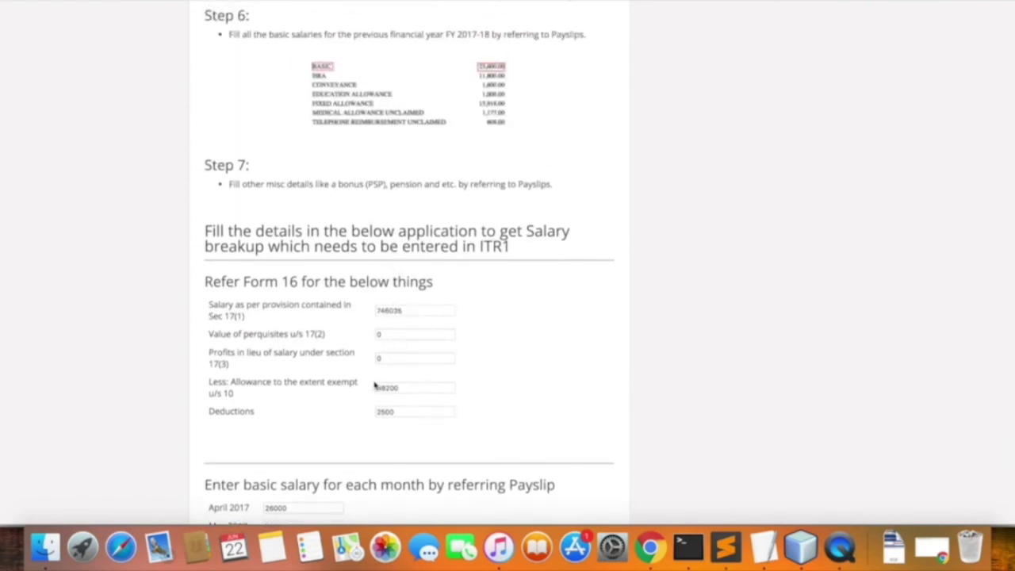
{"action": "scroll", "coordinate": [375, 385], "scroll_direction": "up", "scroll_amount": 4}
{"action": "scroll", "coordinate": [375, 385], "scroll_direction": "up", "scroll_amount": 10}
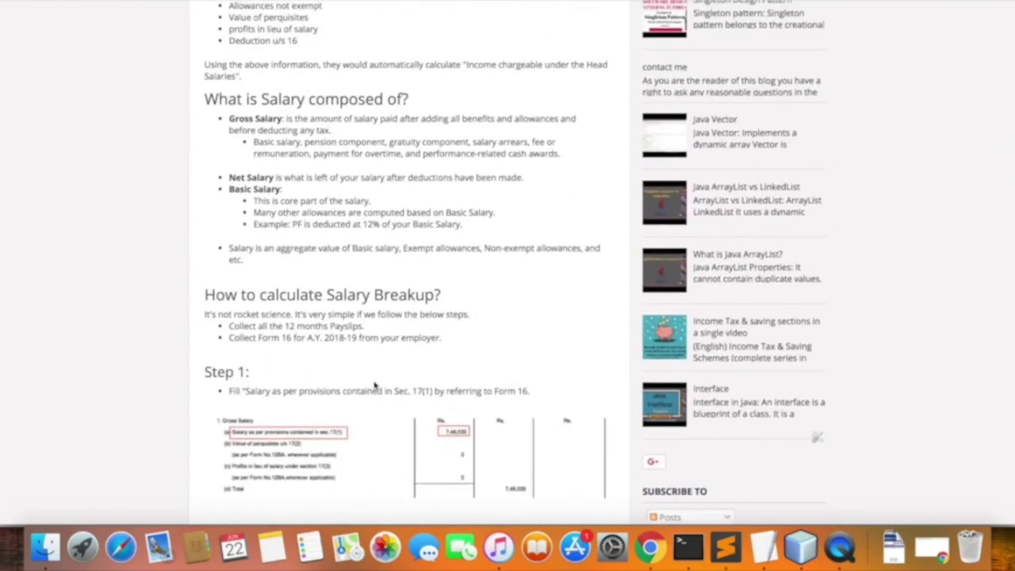
{"action": "scroll", "coordinate": [375, 386], "scroll_direction": "up", "scroll_amount": 5}
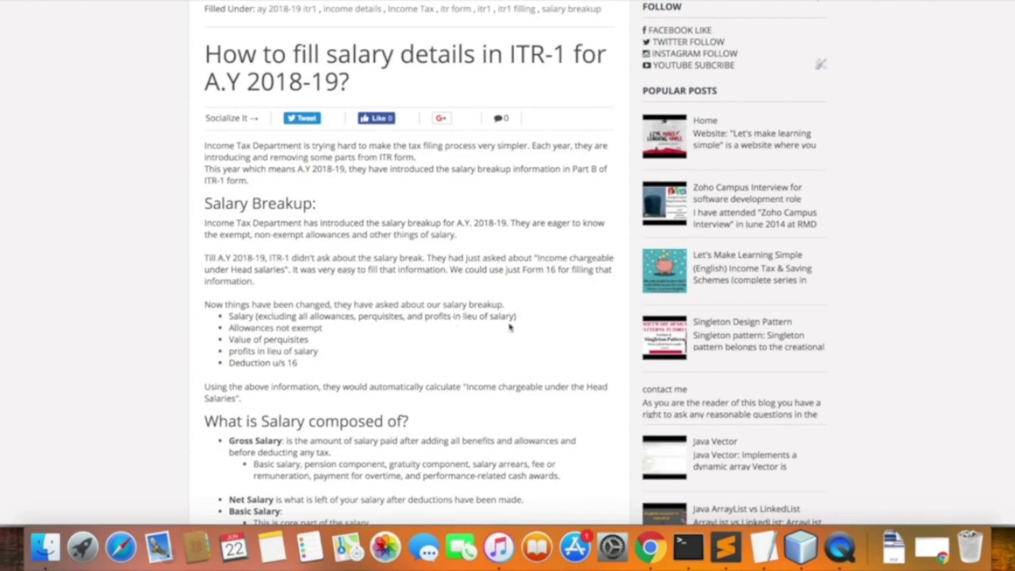
{"action": "scroll", "coordinate": [401, 302], "scroll_direction": "down", "scroll_amount": 3}
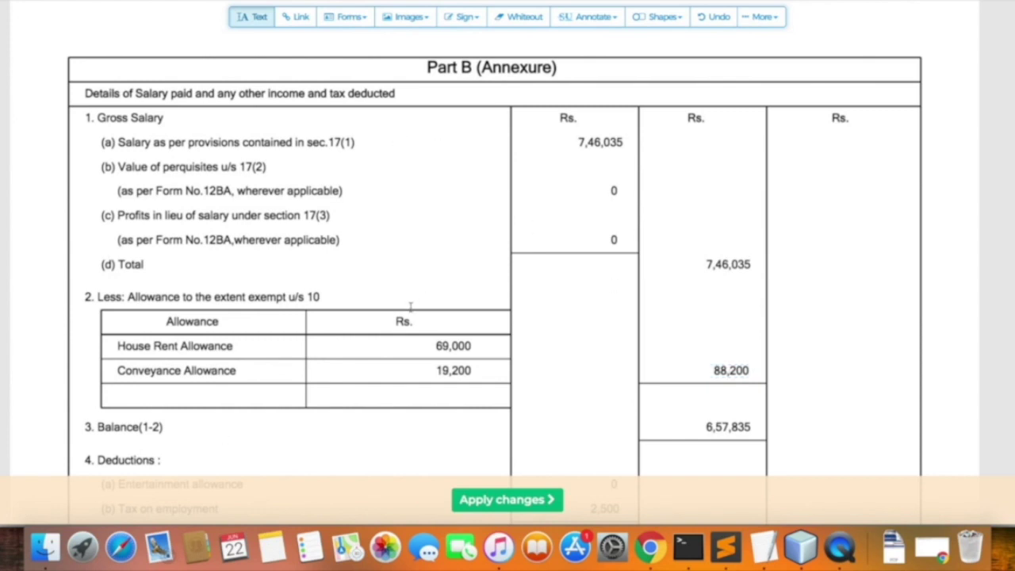
Review Form 16 Part B: gross salary 7,46,035, House Rent 69,000 and Conveyance 19,200 exempt
{"action": "scroll", "coordinate": [411, 306], "scroll_direction": "down", "scroll_amount": 3}
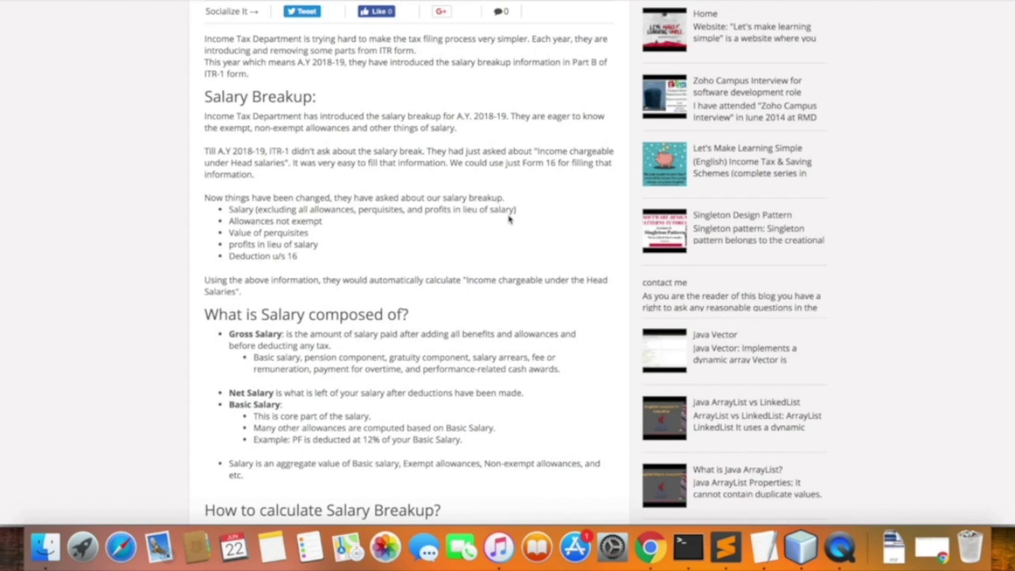
Scroll past Steps 1–7 to the calculator, then back to the monthly basic salaries 26000 and 28400
{"action": "scroll", "coordinate": [509, 219], "scroll_direction": "down", "scroll_amount": 10}
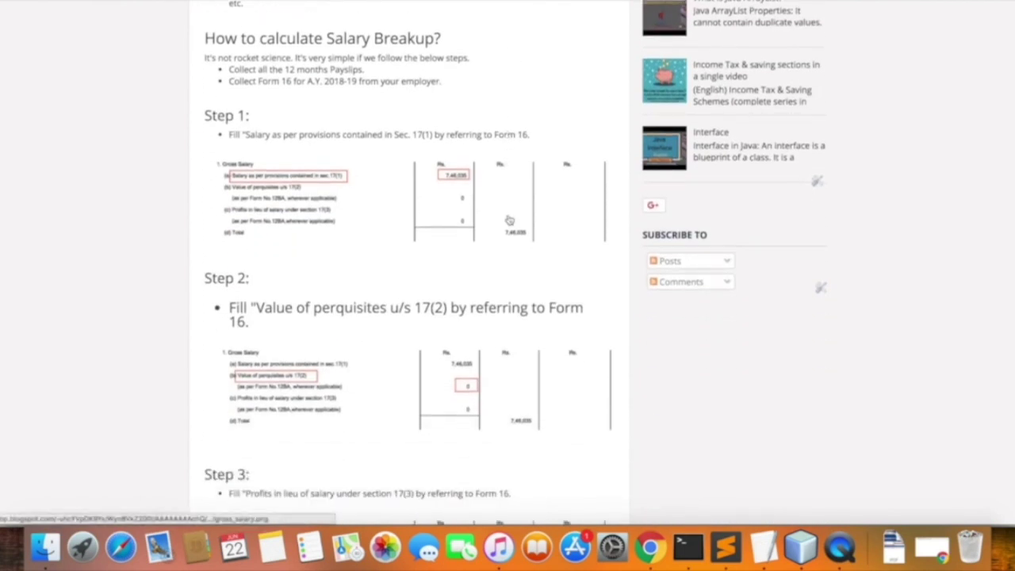
{"action": "scroll", "coordinate": [509, 219], "scroll_direction": "down", "scroll_amount": 20}
{"action": "scroll", "coordinate": [510, 213], "scroll_direction": "down", "scroll_amount": 9}
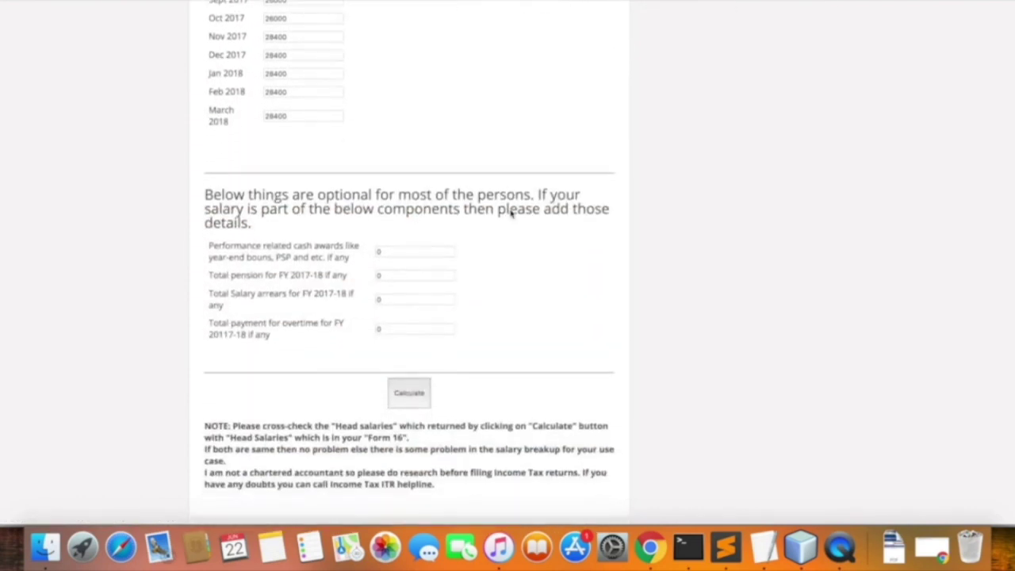
{"action": "scroll", "coordinate": [511, 213], "scroll_direction": "up", "scroll_amount": 6}
{"action": "scroll", "coordinate": [511, 214], "scroll_direction": "up", "scroll_amount": 5}
{"action": "scroll", "coordinate": [511, 214], "scroll_direction": "down", "scroll_amount": 8}
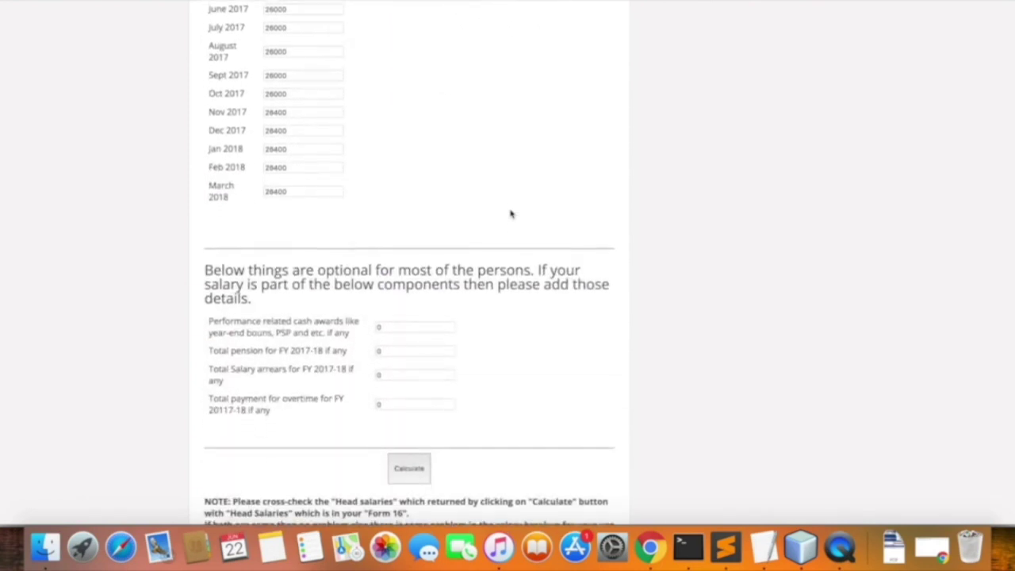
{"action": "scroll", "coordinate": [511, 213], "scroll_direction": "down", "scroll_amount": 2}
{"action": "left_click", "coordinate": [414, 360]}
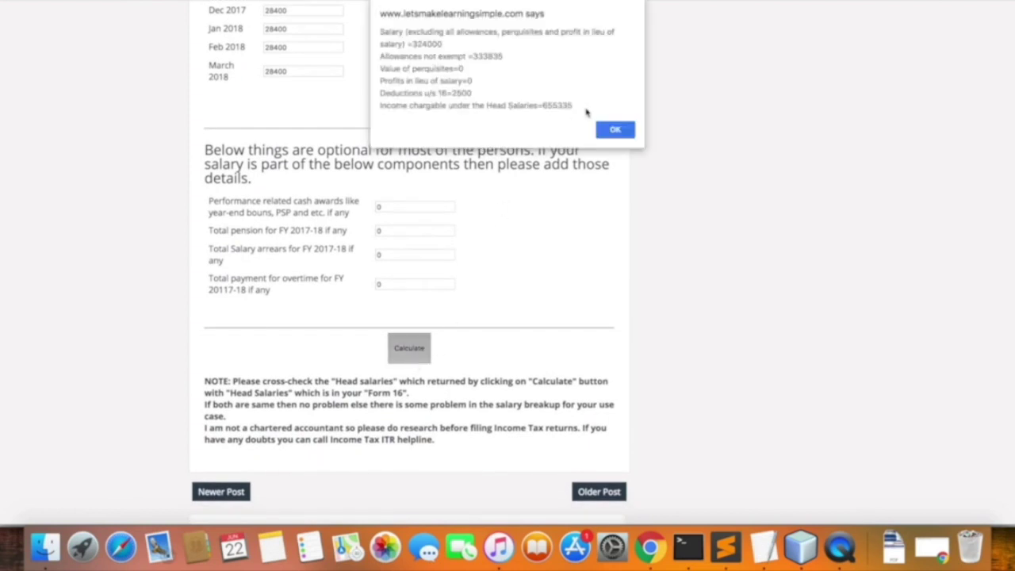
{"action": "left_click", "coordinate": [607, 130]}
{"action": "left_click", "coordinate": [409, 348]}
{"action": "left_click", "coordinate": [622, 137]}
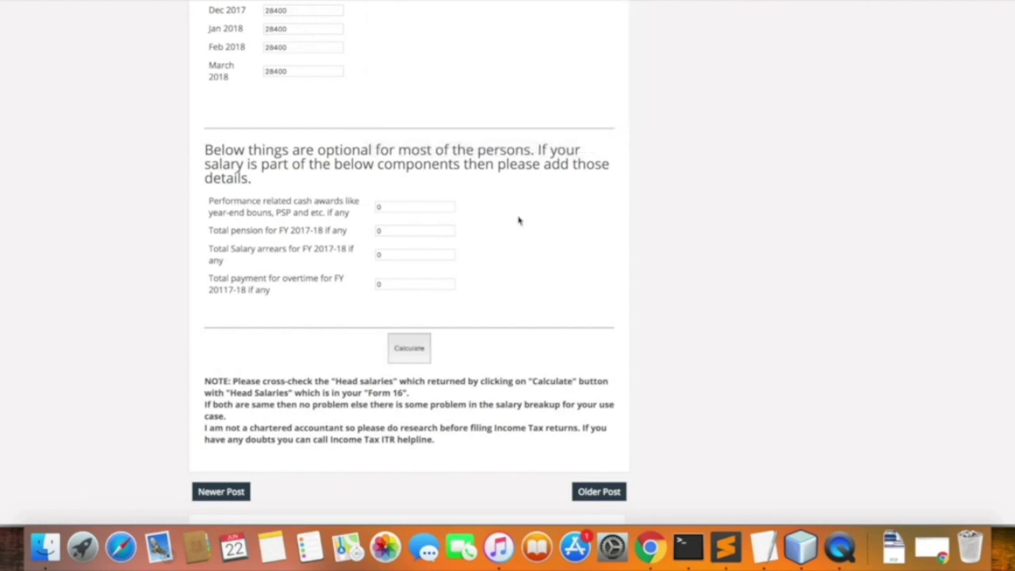
{"action": "scroll", "coordinate": [519, 221], "scroll_direction": "up", "scroll_amount": 15}
Check the calculator's Form 16 inputs: salary 746035, exempt 88200, deductions 2500
{"action": "scroll", "coordinate": [518, 220], "scroll_direction": "up", "scroll_amount": 10}
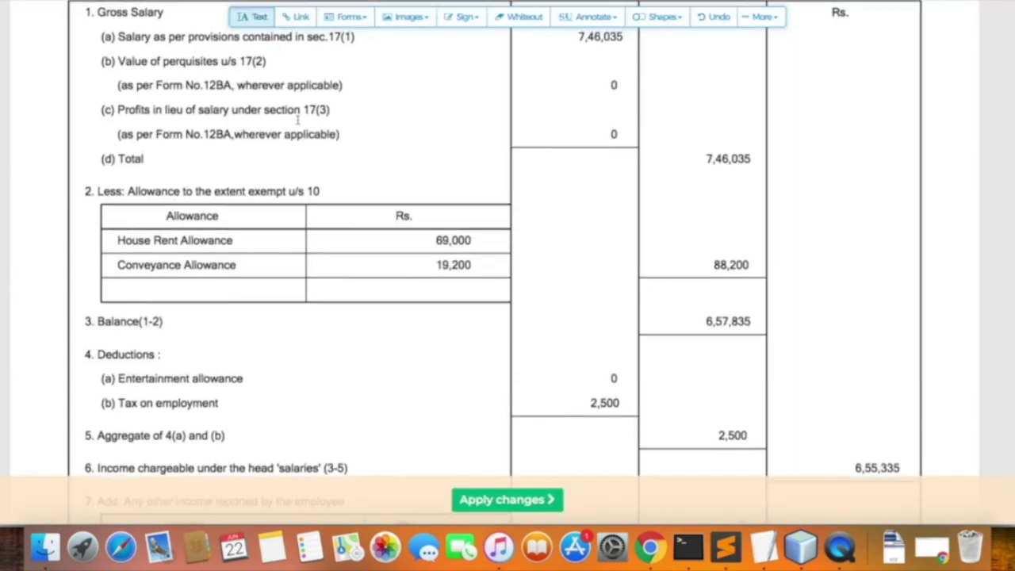
{"action": "scroll", "coordinate": [508, 262], "scroll_direction": "up", "scroll_amount": 2}
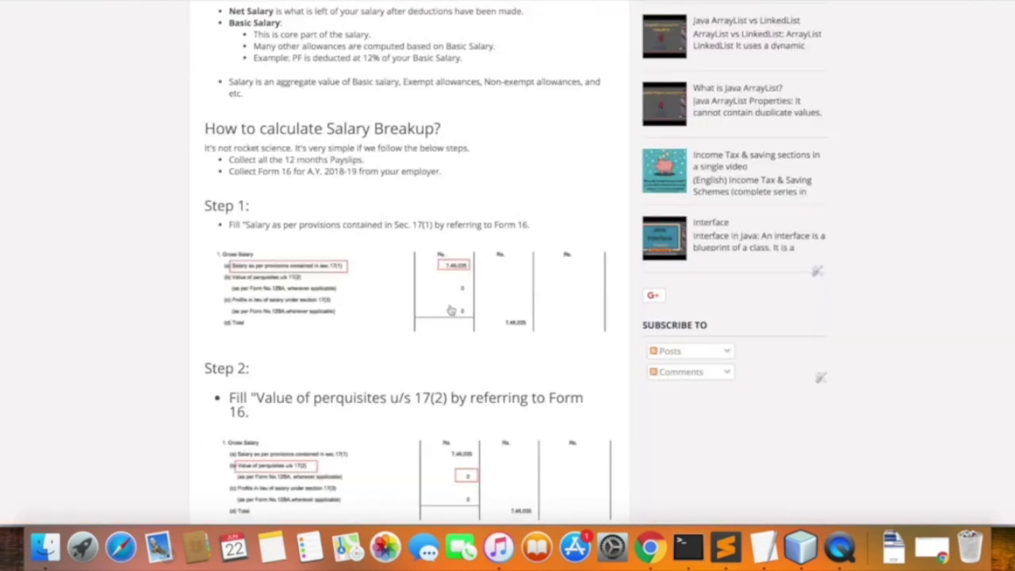
{"action": "scroll", "coordinate": [439, 333], "scroll_direction": "down", "scroll_amount": 15}
{"action": "scroll", "coordinate": [439, 333], "scroll_direction": "down", "scroll_amount": 2}
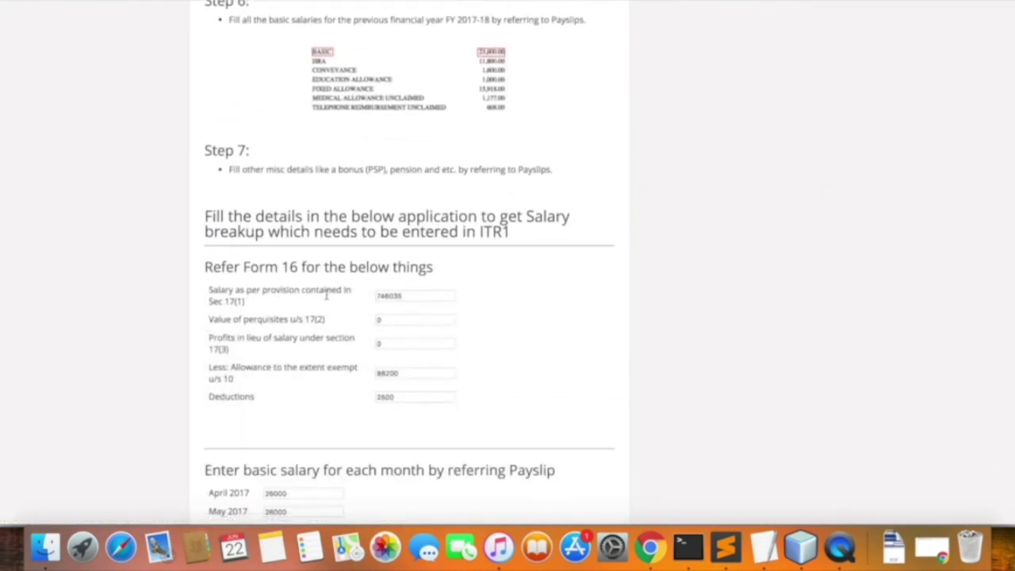
{"action": "left_click", "coordinate": [407, 295]}
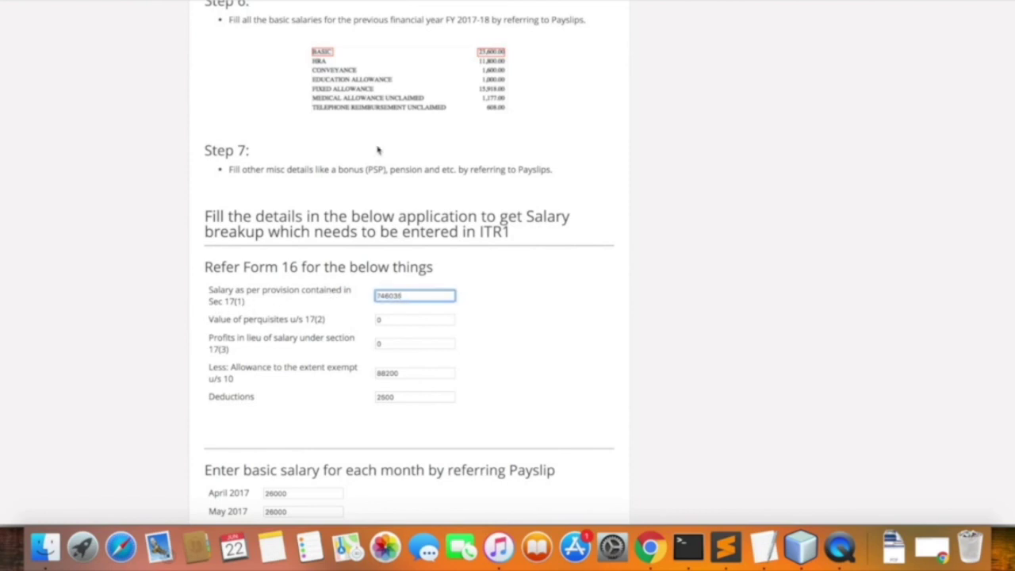
{"action": "scroll", "coordinate": [348, 98], "scroll_direction": "up", "scroll_amount": 10}
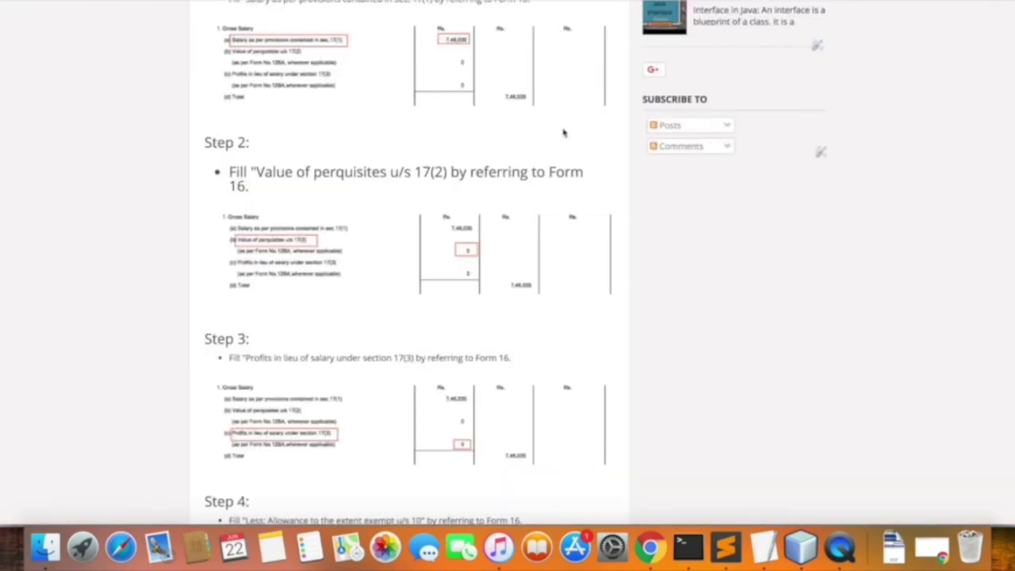
Scroll through Form 16 Part B, checking gross salary, exempt allowances and deductions against the calculator
{"action": "scroll", "coordinate": [540, 200], "scroll_direction": "down", "scroll_amount": 15}
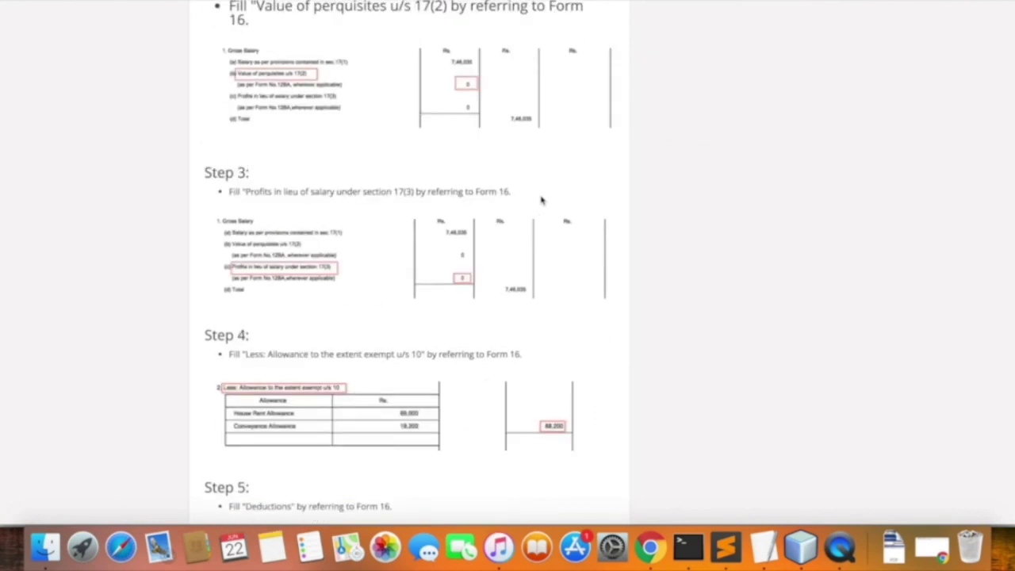
{"action": "scroll", "coordinate": [542, 201], "scroll_direction": "down", "scroll_amount": 1}
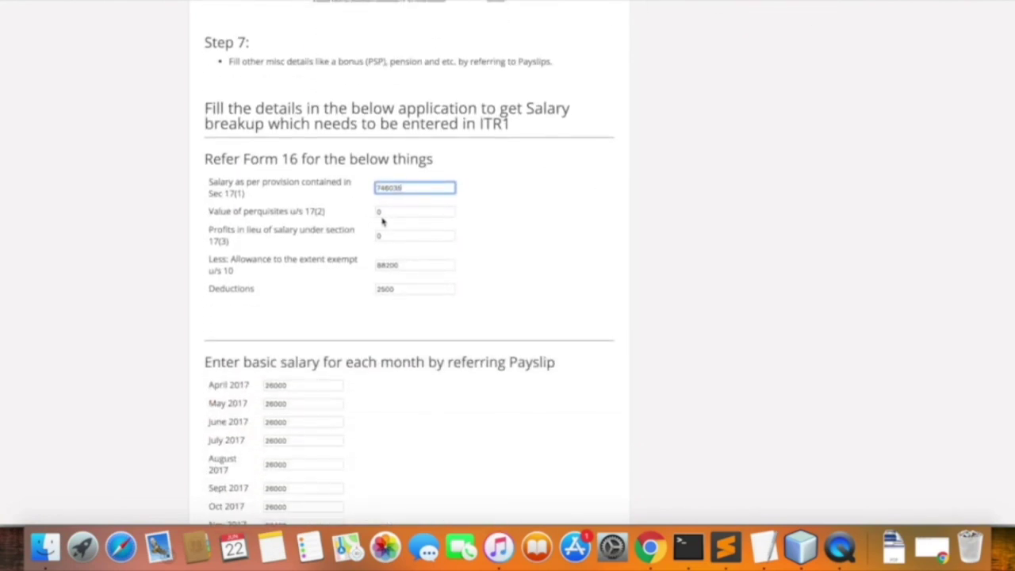
{"action": "scroll", "coordinate": [352, 214], "scroll_direction": "up", "scroll_amount": 15}
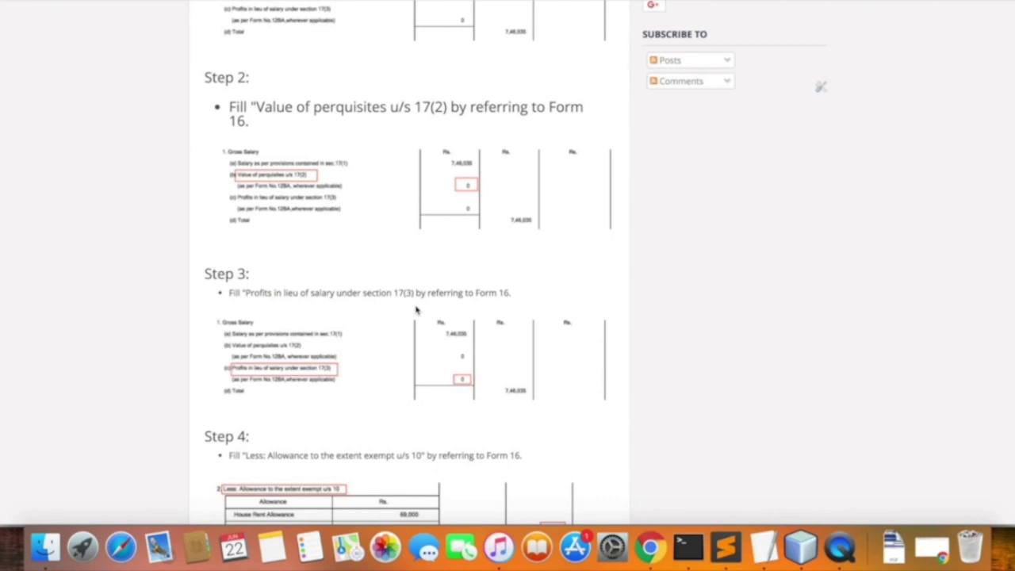
{"action": "scroll", "coordinate": [421, 300], "scroll_direction": "down", "scroll_amount": 10}
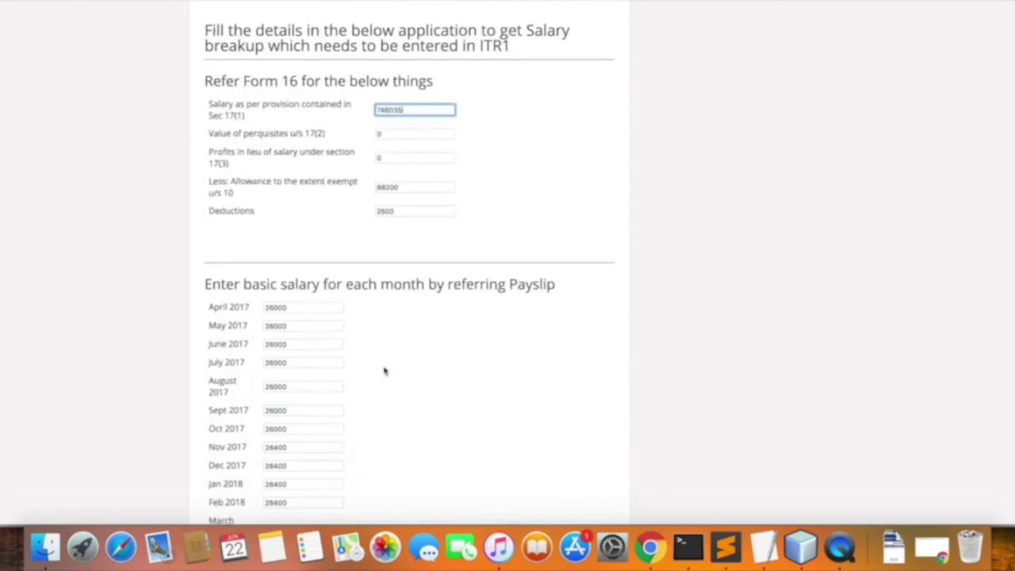
{"action": "scroll", "coordinate": [385, 371], "scroll_direction": "down", "scroll_amount": 3}
{"action": "scroll", "coordinate": [385, 371], "scroll_direction": "up", "scroll_amount": 5}
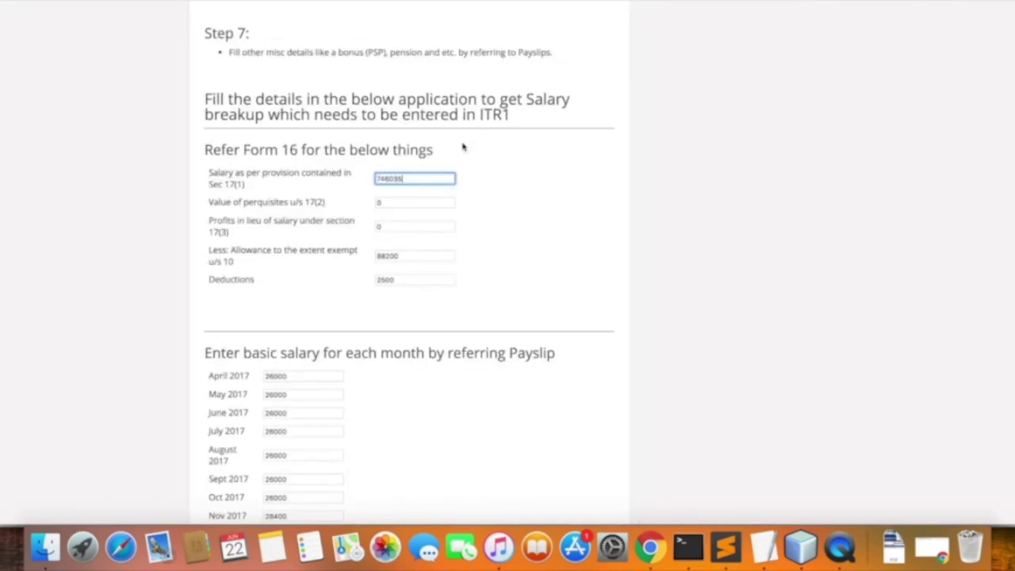
{"action": "scroll", "coordinate": [455, 154], "scroll_direction": "up", "scroll_amount": 10}
{"action": "scroll", "coordinate": [454, 153], "scroll_direction": "up", "scroll_amount": 1}
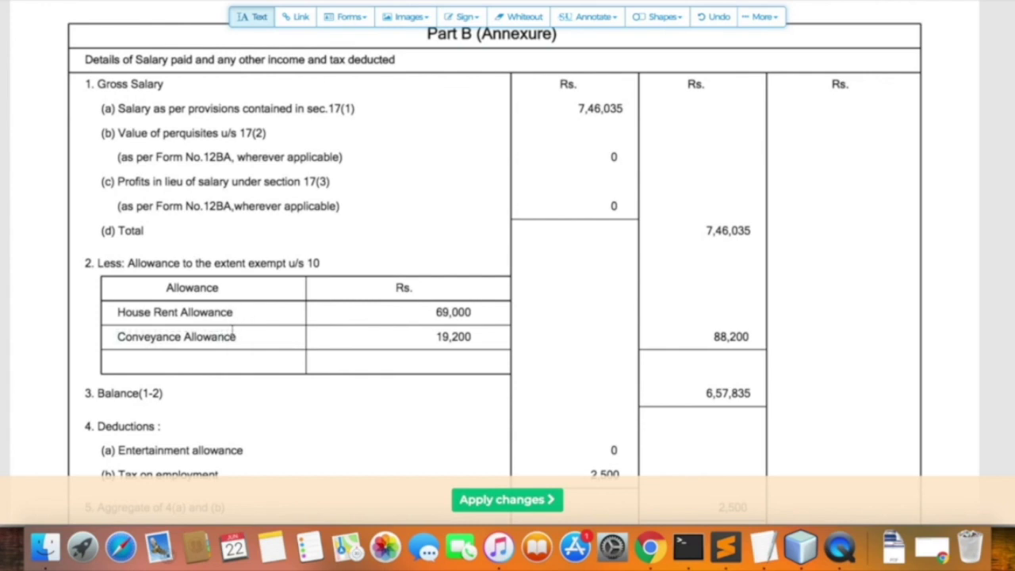
{"action": "scroll", "coordinate": [232, 333], "scroll_direction": "down", "scroll_amount": 3}
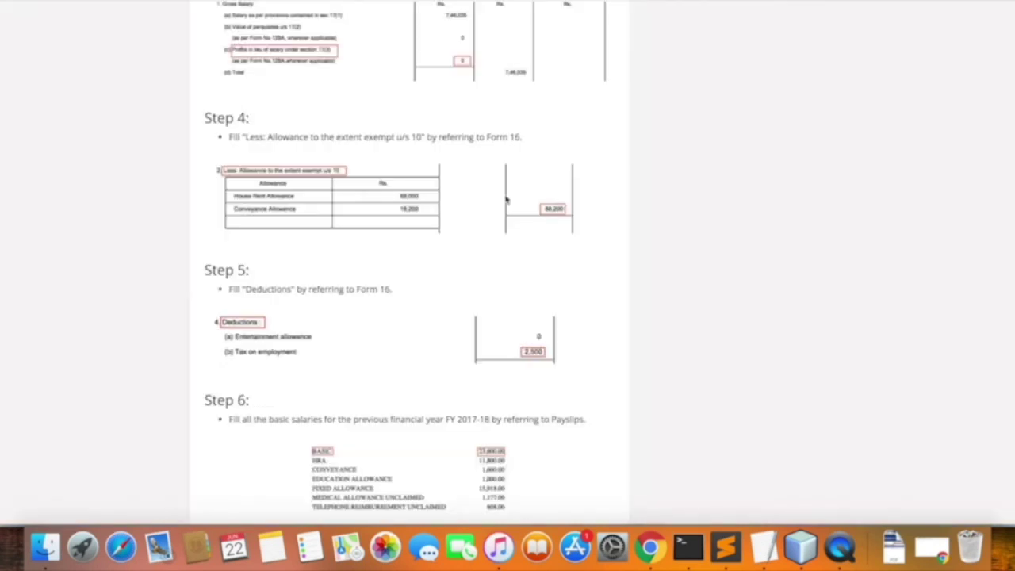
{"action": "scroll", "coordinate": [462, 285], "scroll_direction": "down", "scroll_amount": 10}
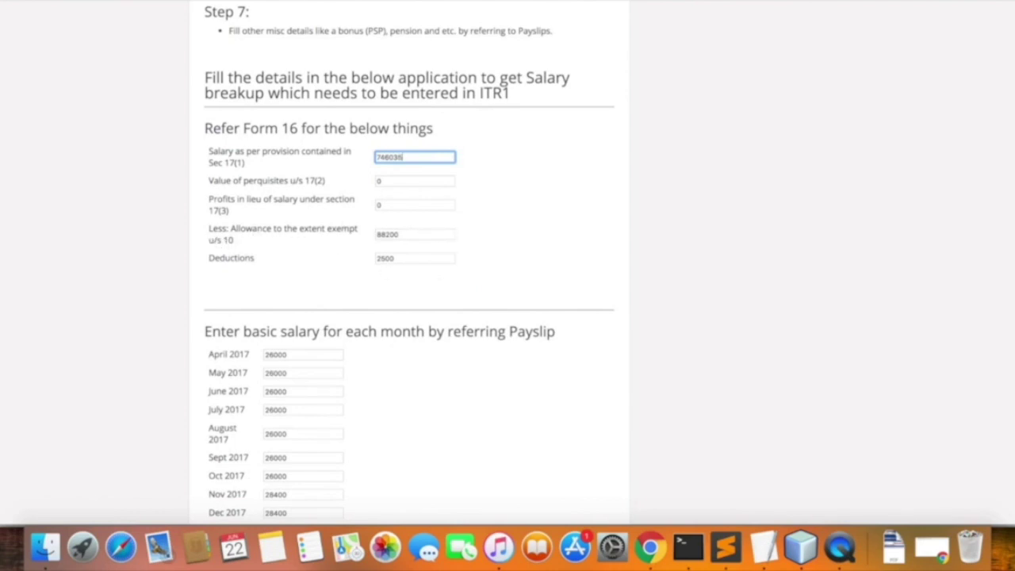
{"action": "scroll", "coordinate": [338, 95], "scroll_direction": "up", "scroll_amount": 5}
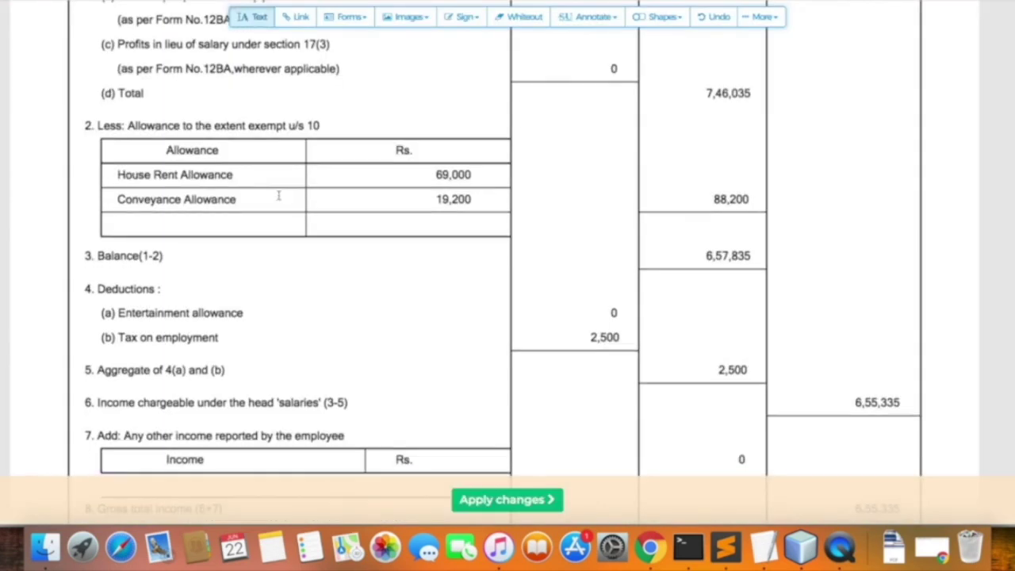
{"action": "scroll", "coordinate": [279, 197], "scroll_direction": "down", "scroll_amount": 2}
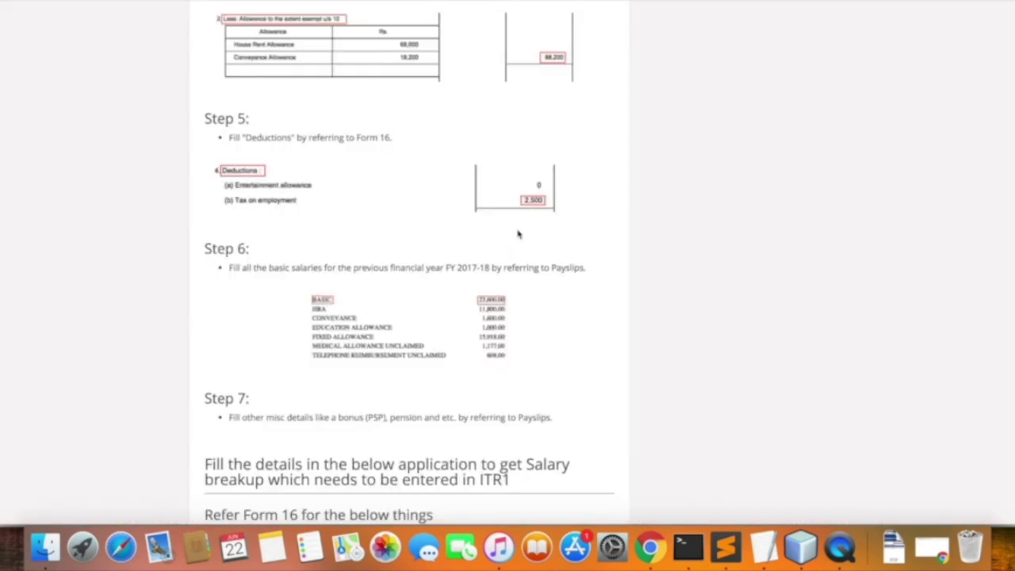
{"action": "scroll", "coordinate": [519, 230], "scroll_direction": "down", "scroll_amount": 8}
{"action": "scroll", "coordinate": [519, 231], "scroll_direction": "down", "scroll_amount": 5}
{"action": "scroll", "coordinate": [518, 230], "scroll_direction": "up", "scroll_amount": 7}
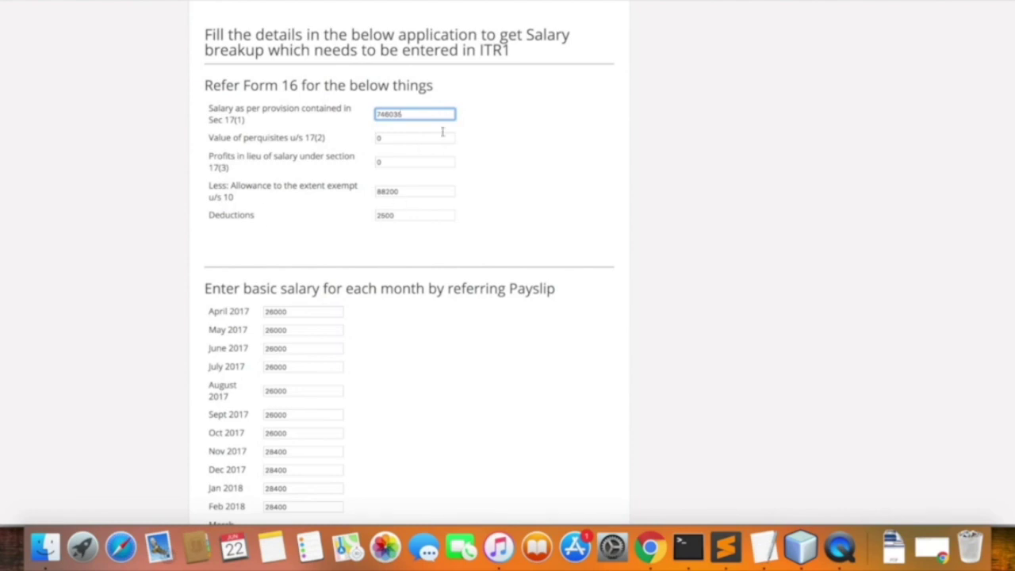
Scroll the calculator down to the monthly basic salary entries to review them
{"action": "left_click", "coordinate": [517, 194]}
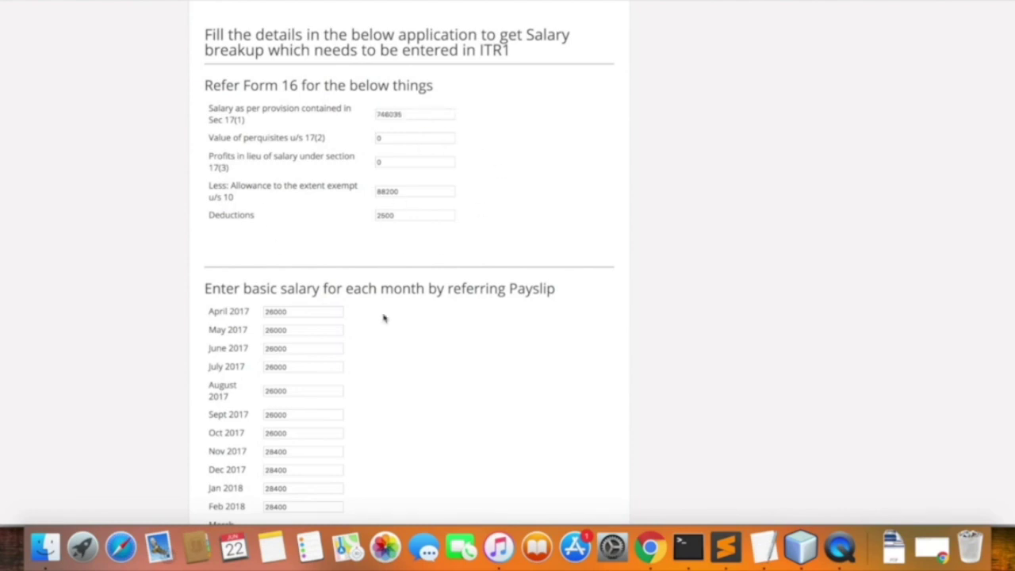
{"action": "scroll", "coordinate": [465, 317], "scroll_direction": "down", "scroll_amount": 3}
{"action": "scroll", "coordinate": [465, 317], "scroll_direction": "down", "scroll_amount": 1}
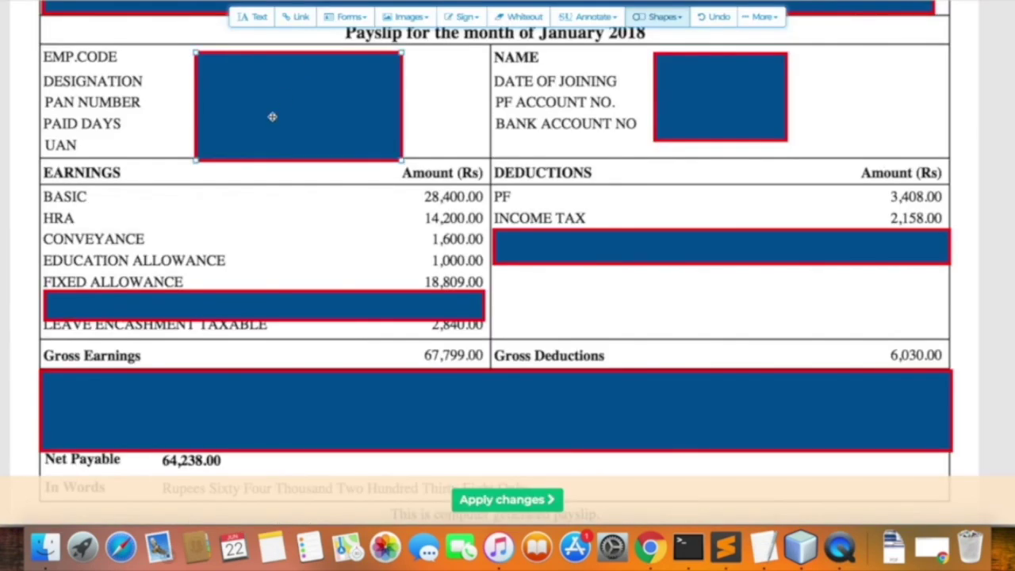
{"action": "scroll", "coordinate": [256, 166], "scroll_direction": "up", "scroll_amount": 2}
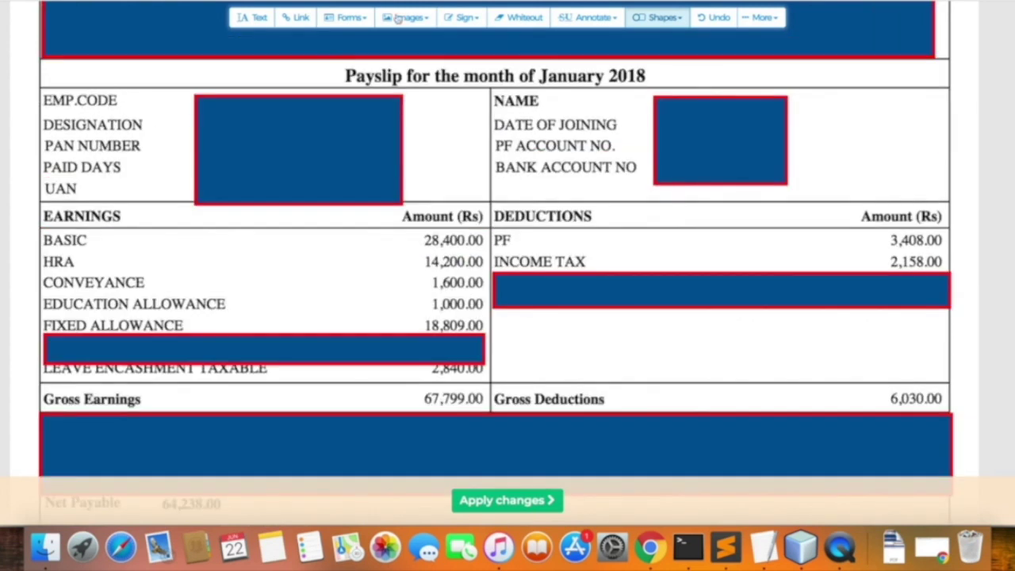
Locate the April 2017 payslip page showing BASIC pay of 23,600
{"action": "left_click", "coordinate": [389, 156]}
{"action": "scroll", "coordinate": [275, 174], "scroll_direction": "up", "scroll_amount": 5}
{"action": "scroll", "coordinate": [277, 163], "scroll_direction": "down", "scroll_amount": 7}
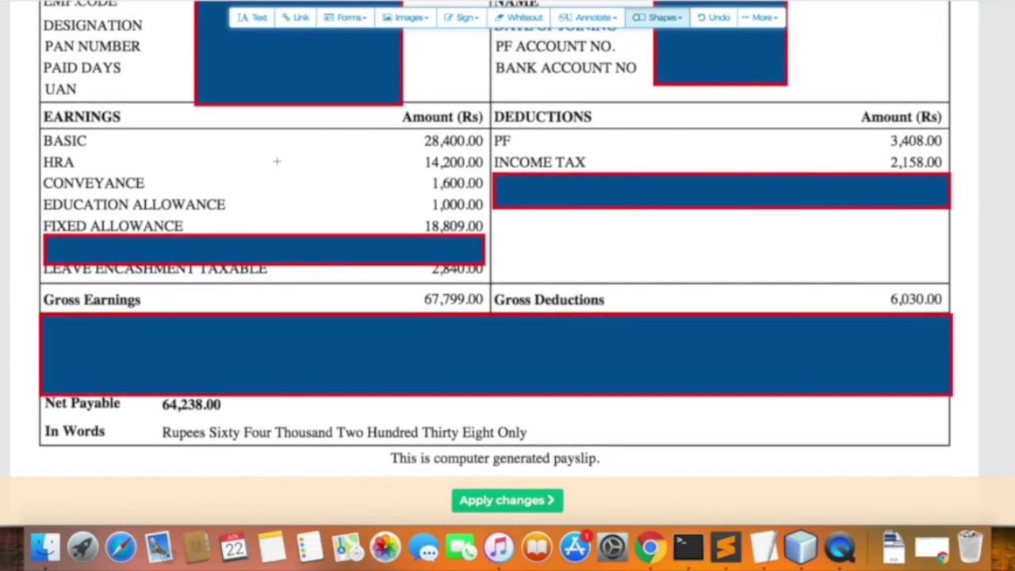
{"action": "left_click", "coordinate": [567, 181]}
{"action": "scroll", "coordinate": [567, 181], "scroll_direction": "up", "scroll_amount": 1}
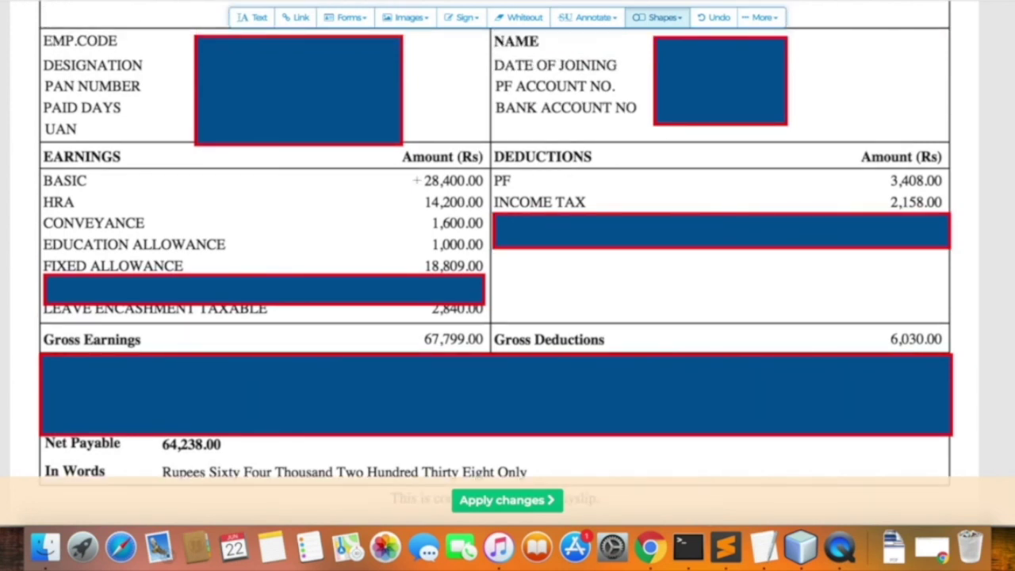
{"action": "scroll", "coordinate": [414, 180], "scroll_direction": "up", "scroll_amount": 10}
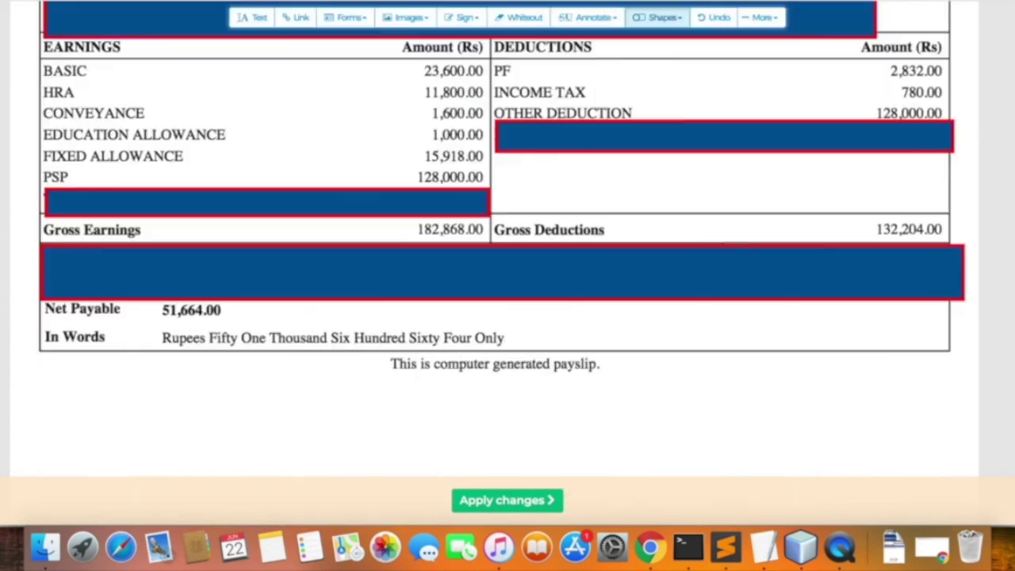
{"action": "scroll", "coordinate": [484, 162], "scroll_direction": "up", "scroll_amount": 10}
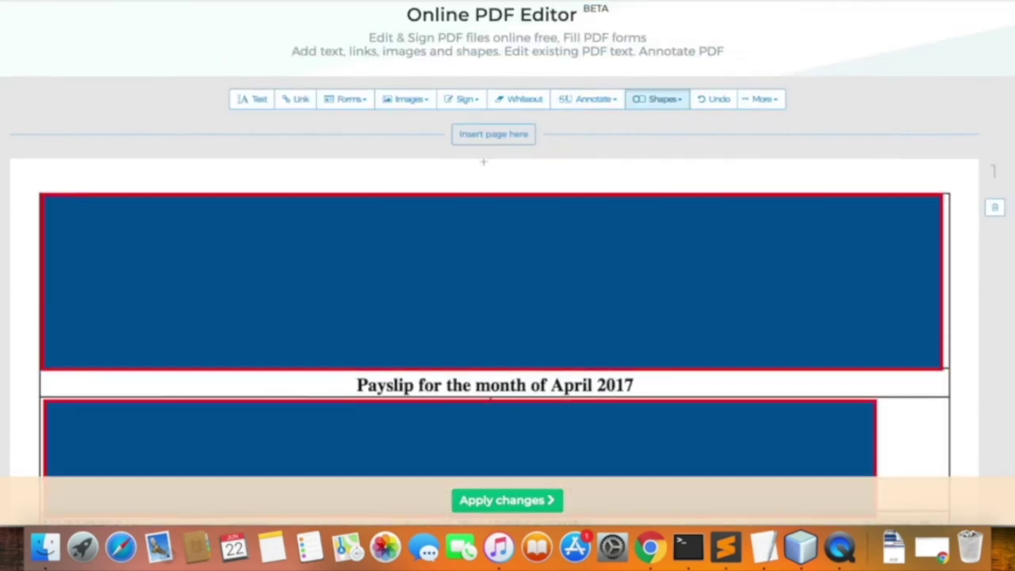
{"action": "scroll", "coordinate": [483, 162], "scroll_direction": "down", "scroll_amount": 6}
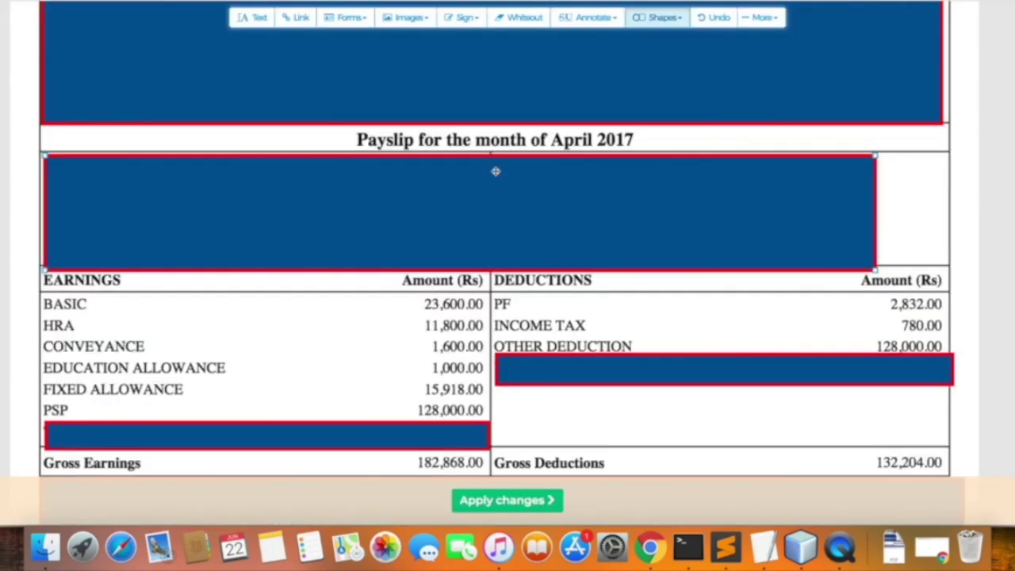
{"action": "scroll", "coordinate": [495, 171], "scroll_direction": "down", "scroll_amount": 3}
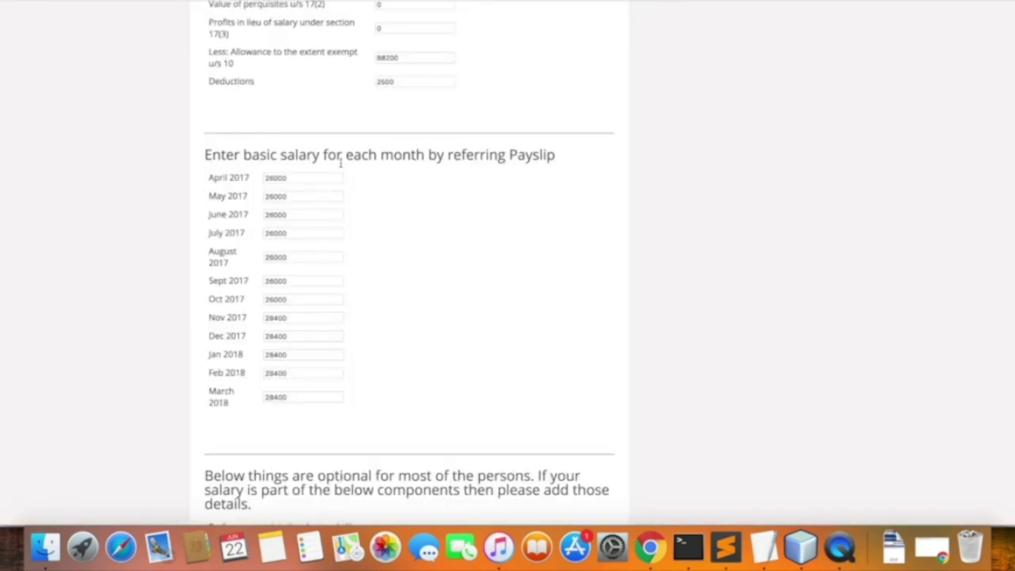
Enter 23600 as the April 2017 basic salary in the calculator
{"action": "double_click", "coordinate": [324, 176]}
{"action": "type", "text": "23600"}
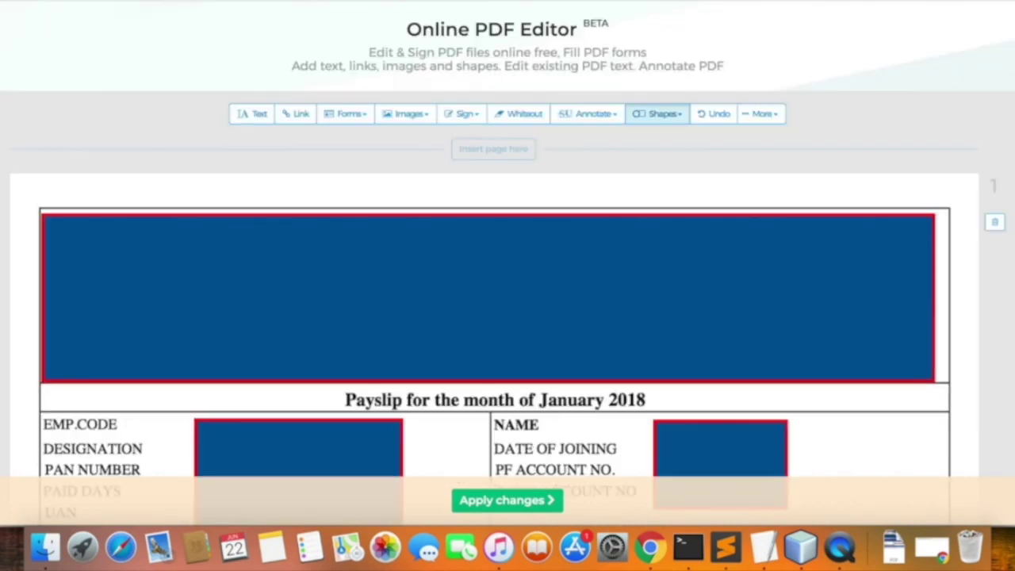
{"action": "scroll", "coordinate": [365, 255], "scroll_direction": "down", "scroll_amount": 5}
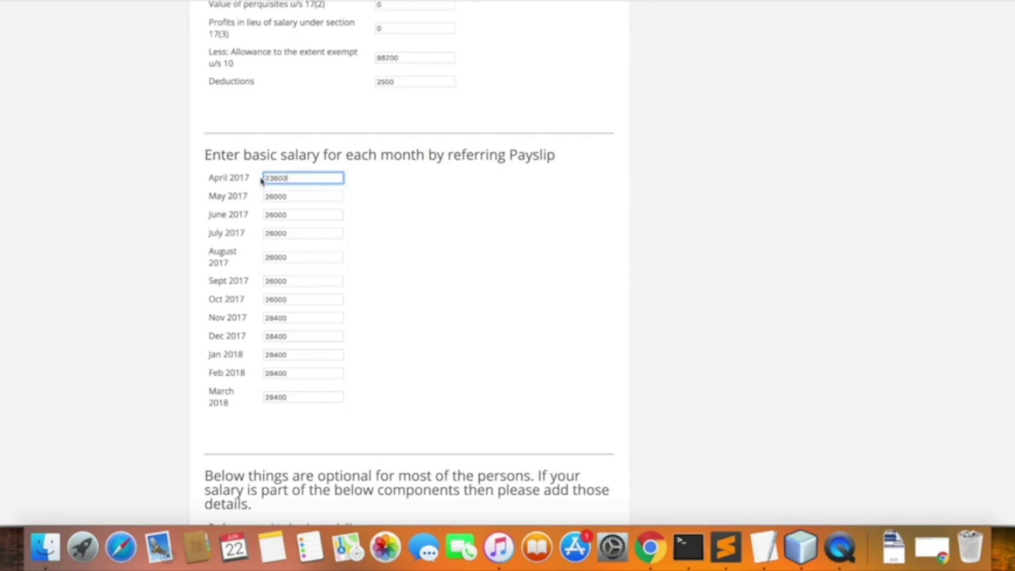
Copy 23600 into the May through September 2017 basic salary fields
{"action": "key", "text": "super+a"}
{"action": "key", "text": "ctrl+c"}
{"action": "left_click", "coordinate": [310, 188]}
{"action": "double_click", "coordinate": [305, 197]}
{"action": "key", "text": "ctrl+v"}
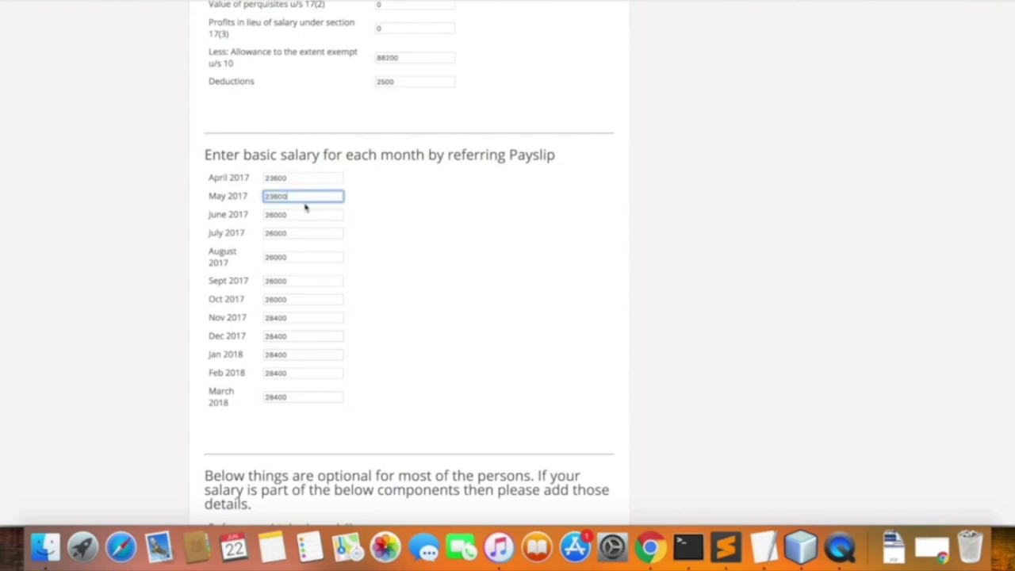
{"action": "double_click", "coordinate": [299, 214]}
{"action": "key", "text": "cmd+v"}
{"action": "double_click", "coordinate": [295, 233]}
{"action": "key", "text": "cmd+v"}
{"action": "double_click", "coordinate": [290, 256]}
{"action": "key", "text": "super+v"}
{"action": "double_click", "coordinate": [289, 280]}
{"action": "key", "text": "super+v"}
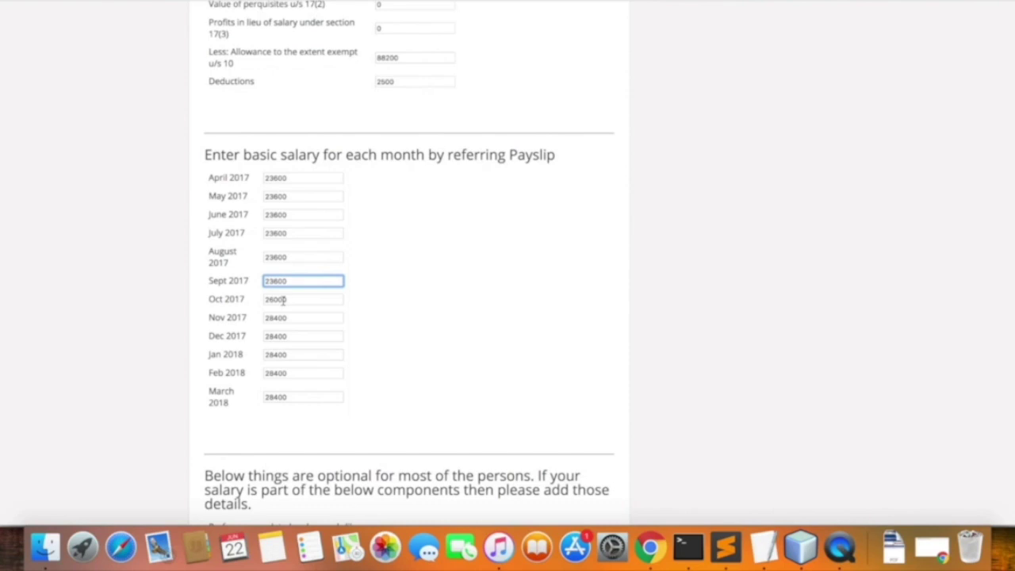
Set October and November 2017 basic salary to 28400, then confirm December–March read 28400
{"action": "double_click", "coordinate": [282, 300]}
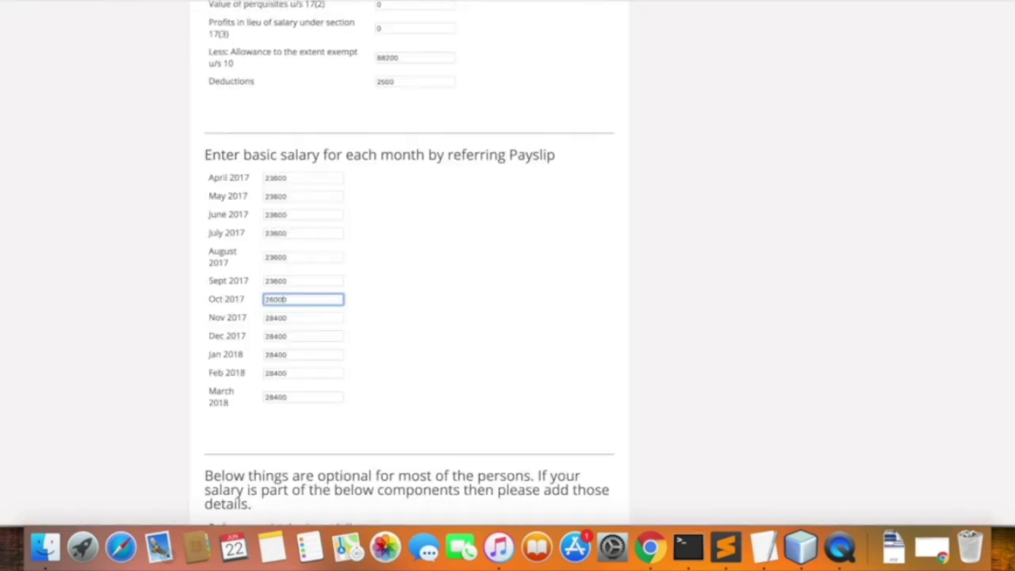
{"action": "double_click", "coordinate": [292, 318]}
{"action": "type", "text": "28400"}
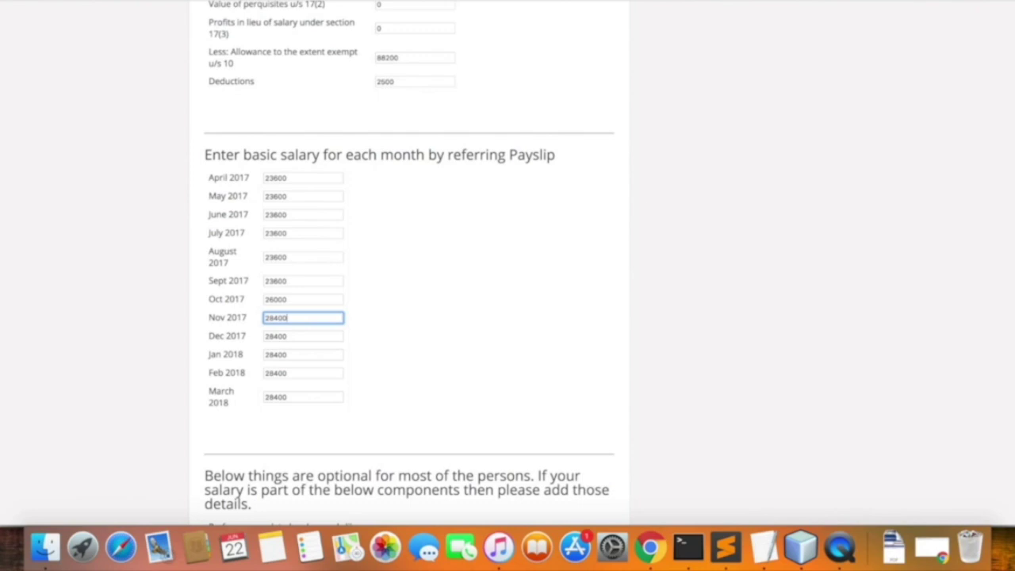
{"action": "key", "text": "super+a"}
{"action": "key", "text": "super+c"}
{"action": "double_click", "coordinate": [287, 299]}
{"action": "key", "text": "super+v"}
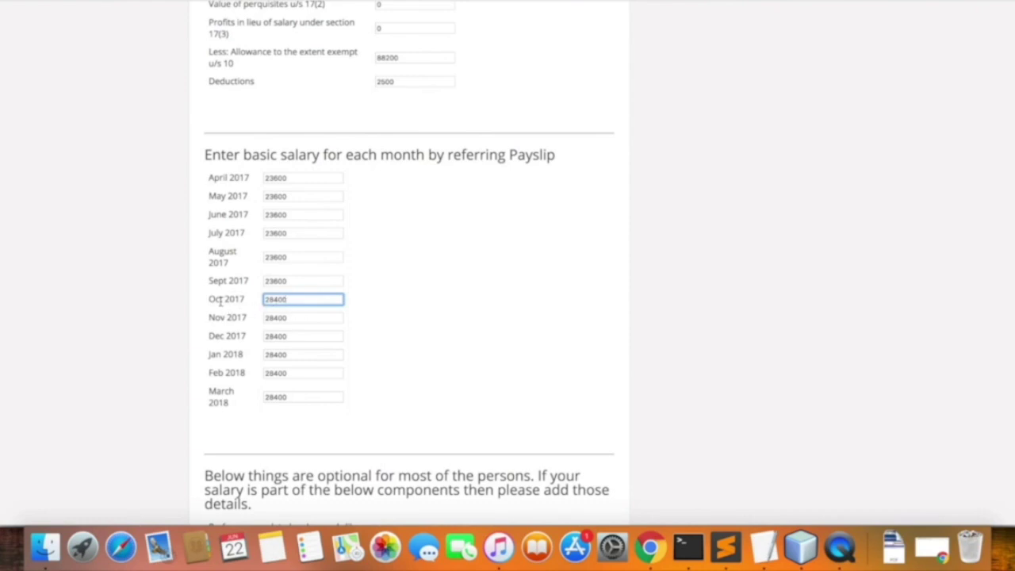
{"action": "double_click", "coordinate": [270, 335]}
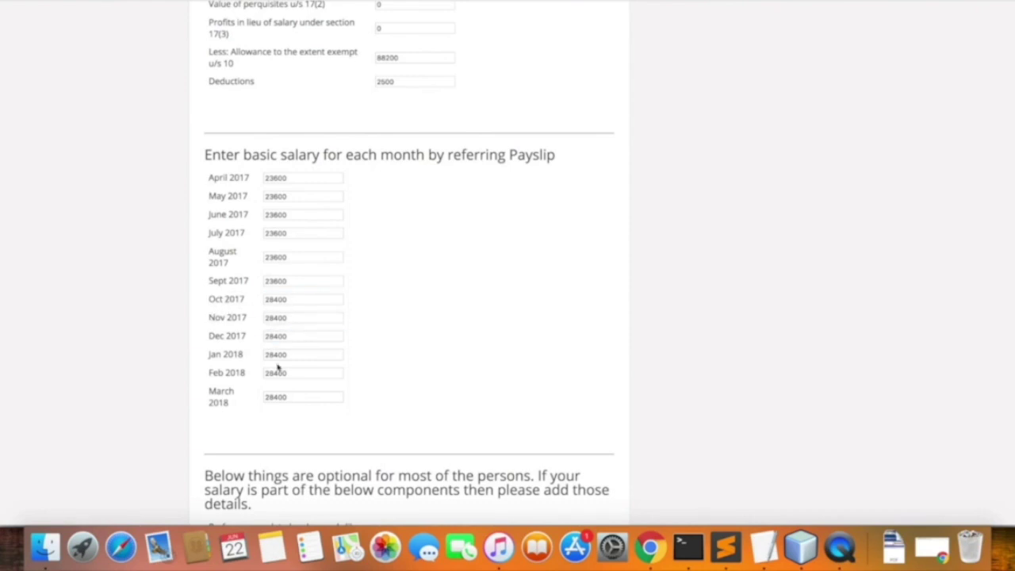
{"action": "double_click", "coordinate": [276, 356]}
{"action": "double_click", "coordinate": [276, 373]}
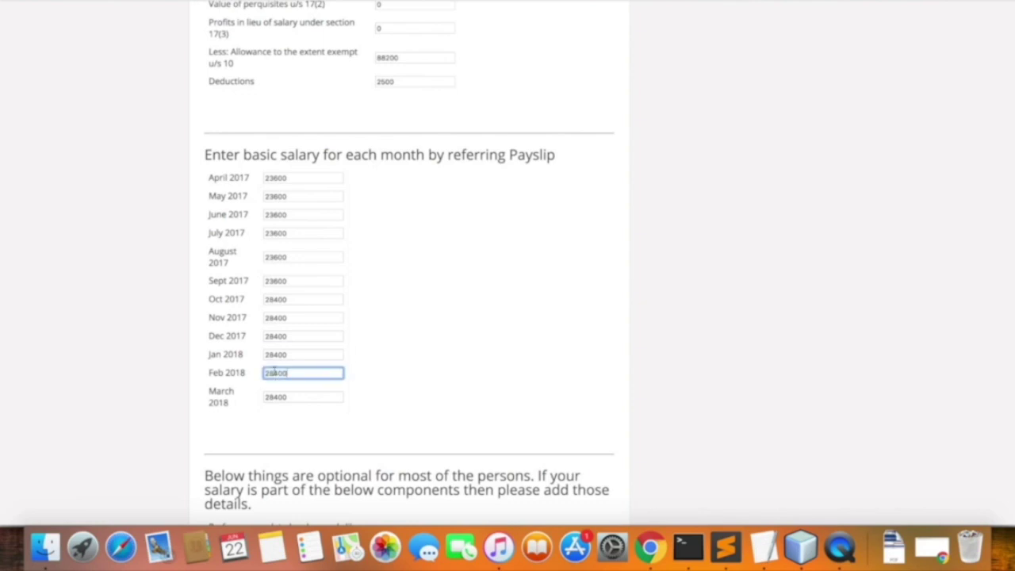
{"action": "double_click", "coordinate": [276, 396]}
{"action": "left_click", "coordinate": [423, 384]}
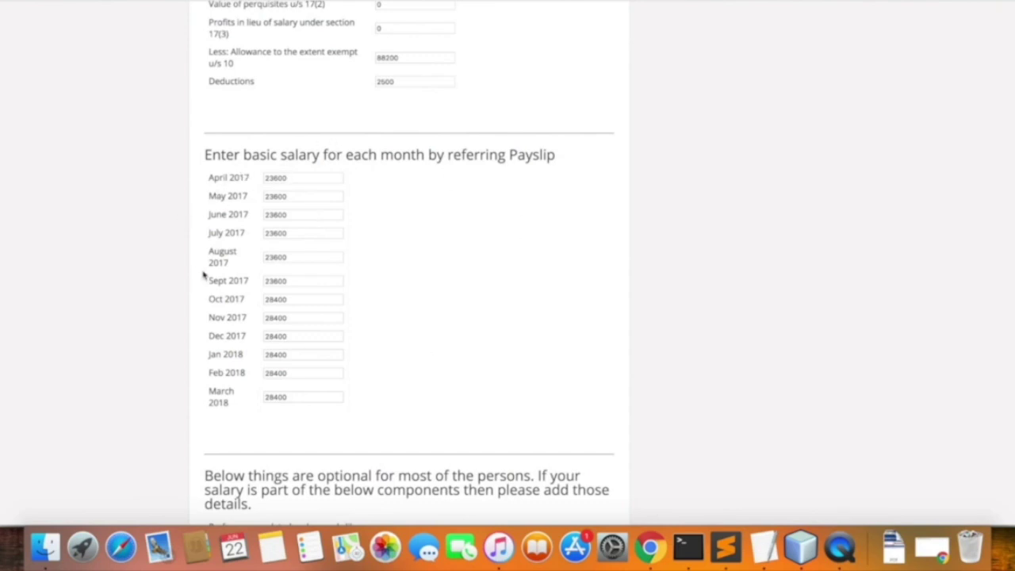
{"action": "scroll", "coordinate": [336, 313], "scroll_direction": "down", "scroll_amount": 5}
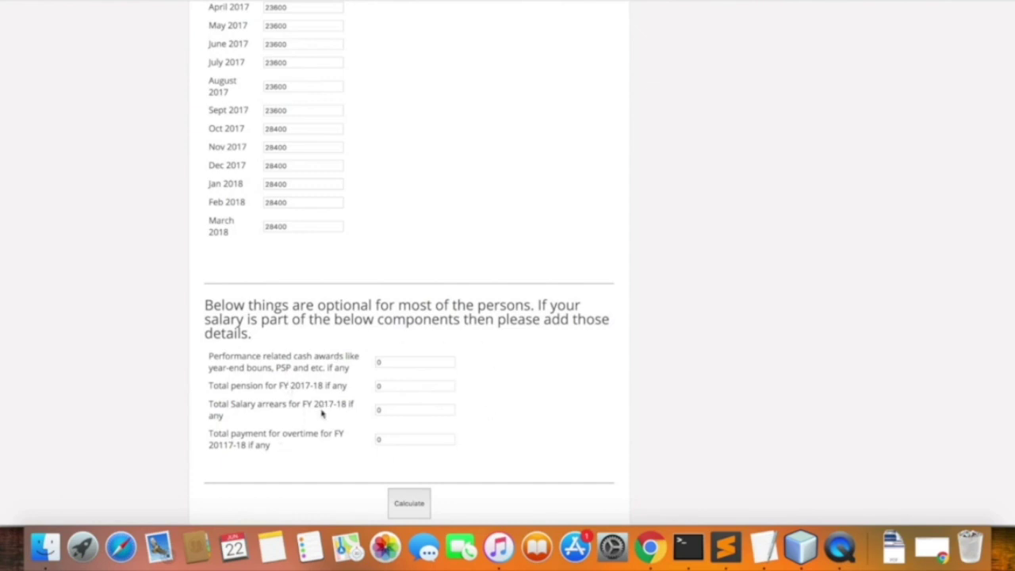
{"action": "scroll", "coordinate": [358, 298], "scroll_direction": "up", "scroll_amount": 3}
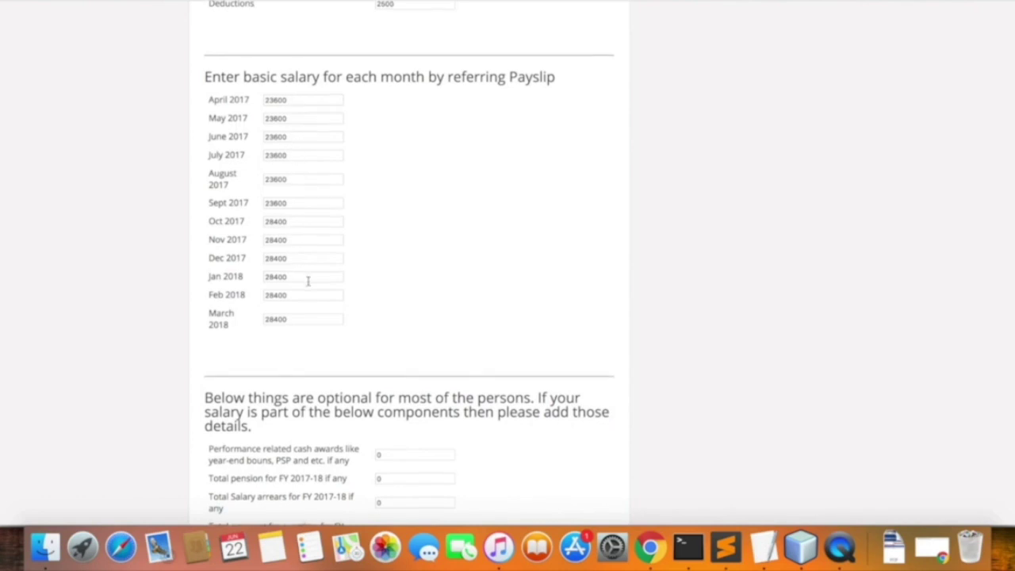
{"action": "scroll", "coordinate": [307, 281], "scroll_direction": "down", "scroll_amount": 2}
{"action": "scroll", "coordinate": [309, 285], "scroll_direction": "down", "scroll_amount": 2}
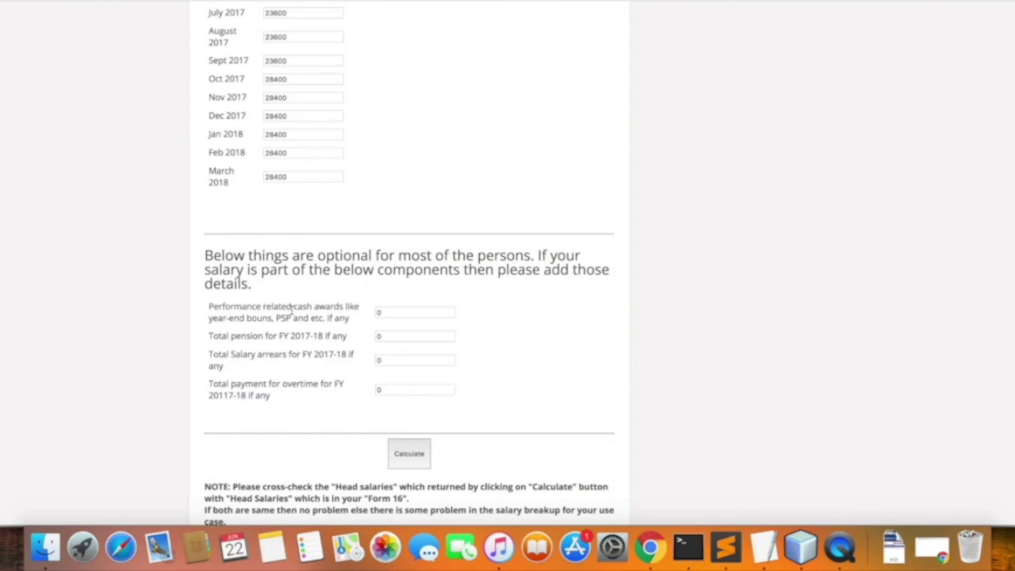
{"action": "left_click", "coordinate": [391, 315]}
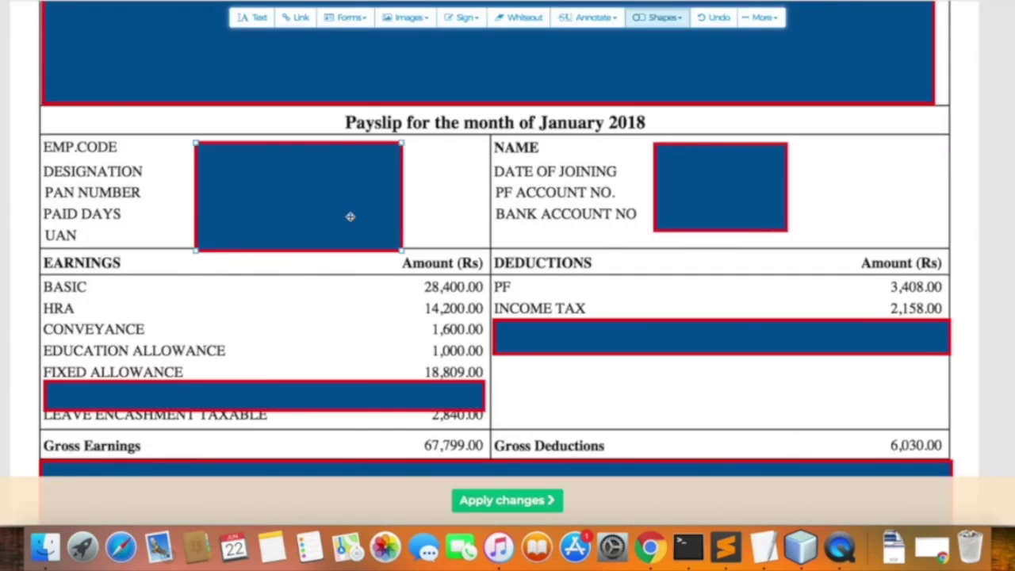
Scroll the payslip PDF from January 2018 to April 2017, showing the PSP bonus of 128,000
{"action": "scroll", "coordinate": [350, 216], "scroll_direction": "down", "scroll_amount": 3}
{"action": "scroll", "coordinate": [369, 101], "scroll_direction": "up", "scroll_amount": 1}
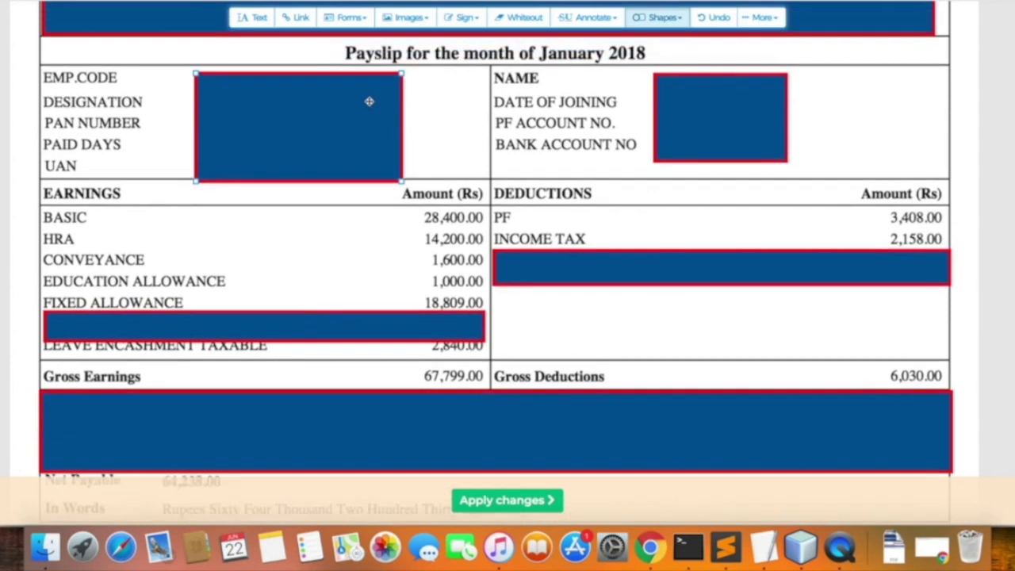
{"action": "scroll", "coordinate": [369, 100], "scroll_direction": "up", "scroll_amount": 5}
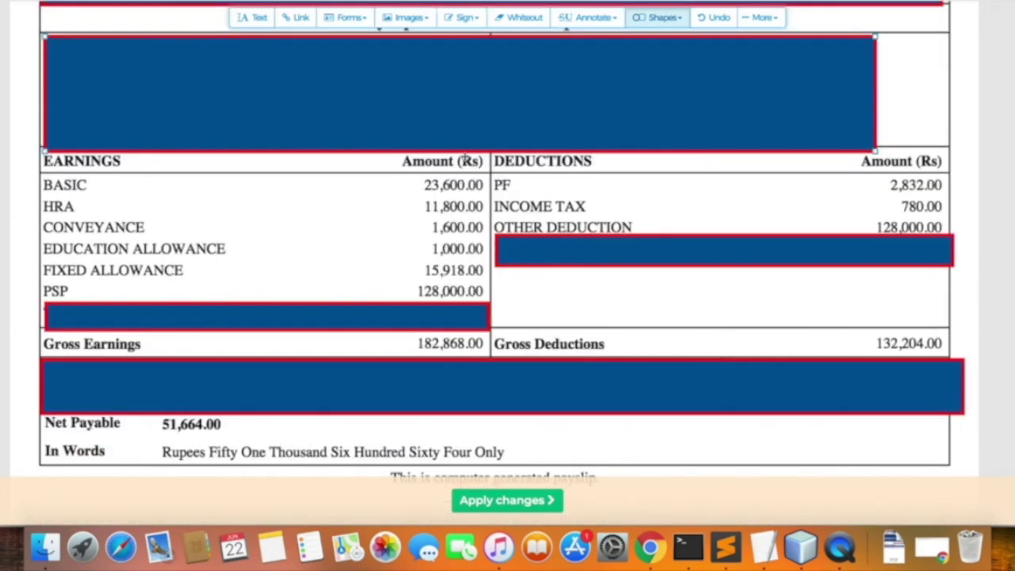
{"action": "scroll", "coordinate": [466, 157], "scroll_direction": "up", "scroll_amount": 2}
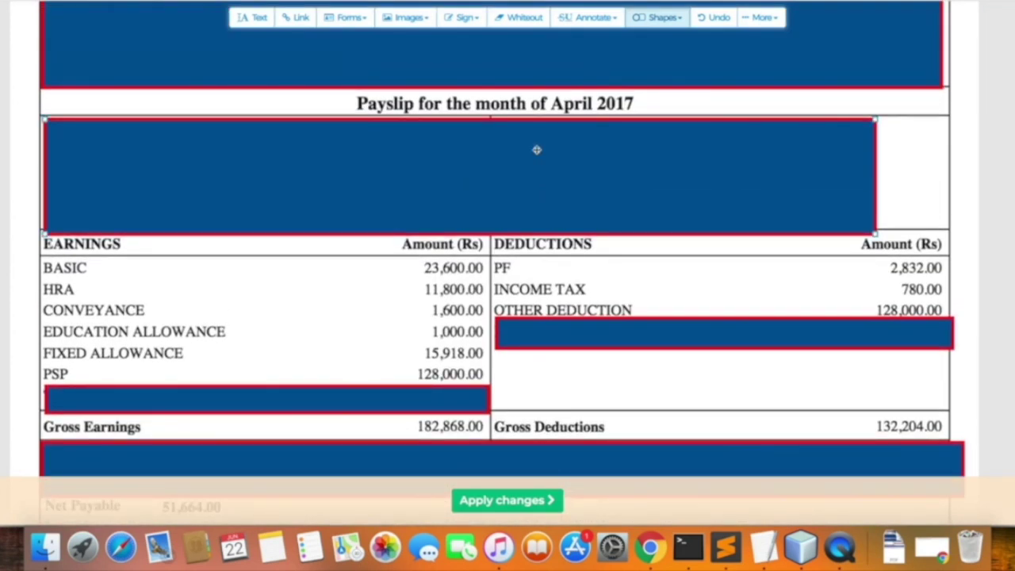
{"action": "scroll", "coordinate": [216, 280], "scroll_direction": "down", "scroll_amount": 1}
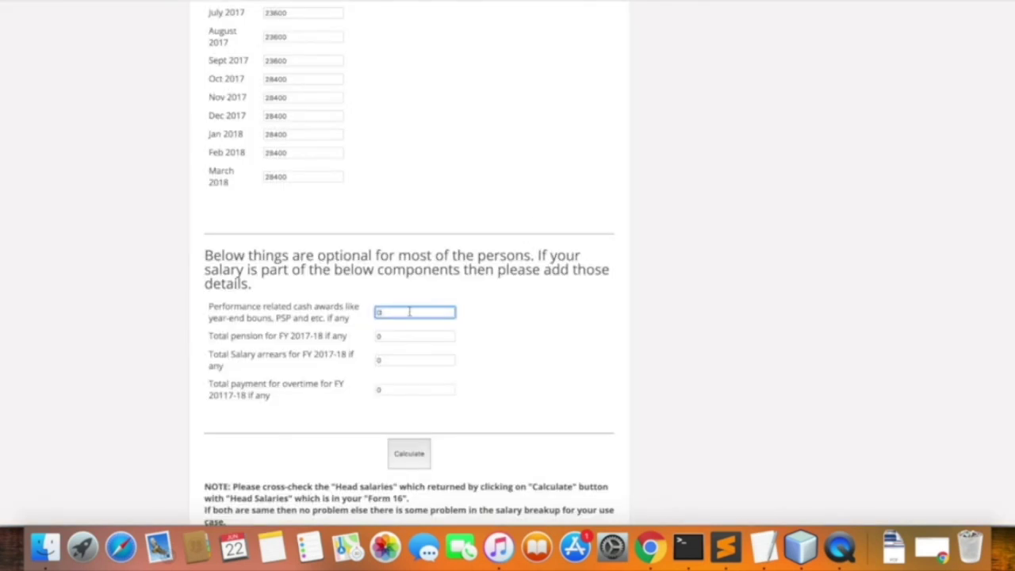
Replace the 0 in Performance related cash awards with 128000
{"action": "key", "text": "BackSpace"}
{"action": "type", "text": "128000"}
{"action": "left_click", "coordinate": [478, 346]}
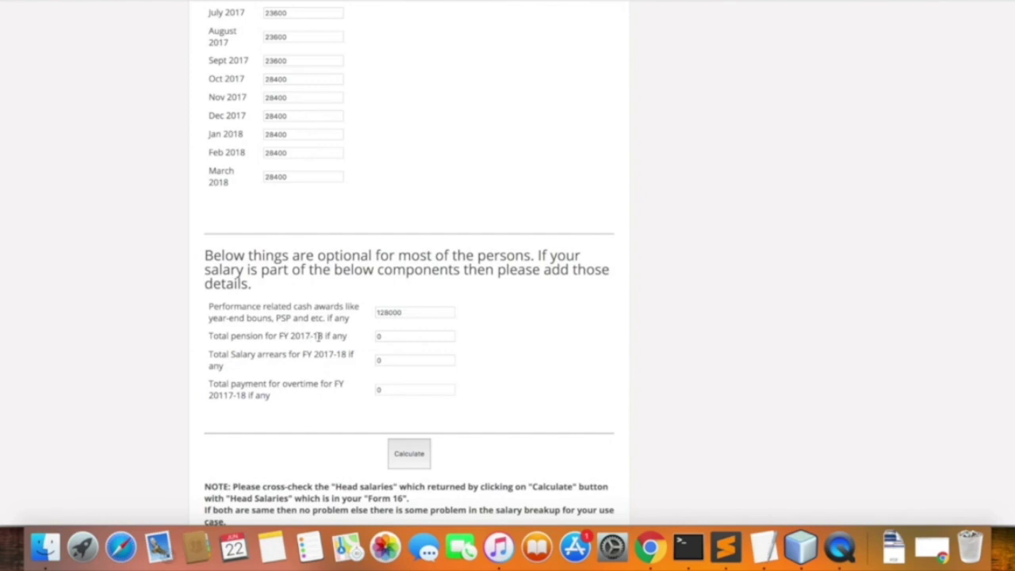
Check that total pension, salary arrears and overtime payment all remain 0
{"action": "left_click", "coordinate": [402, 339]}
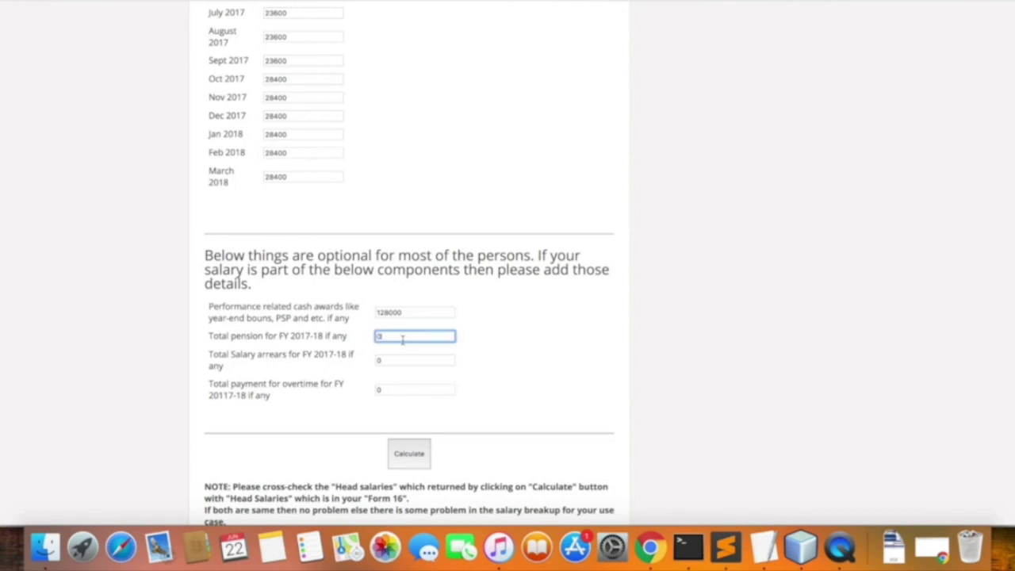
{"action": "left_click", "coordinate": [395, 360]}
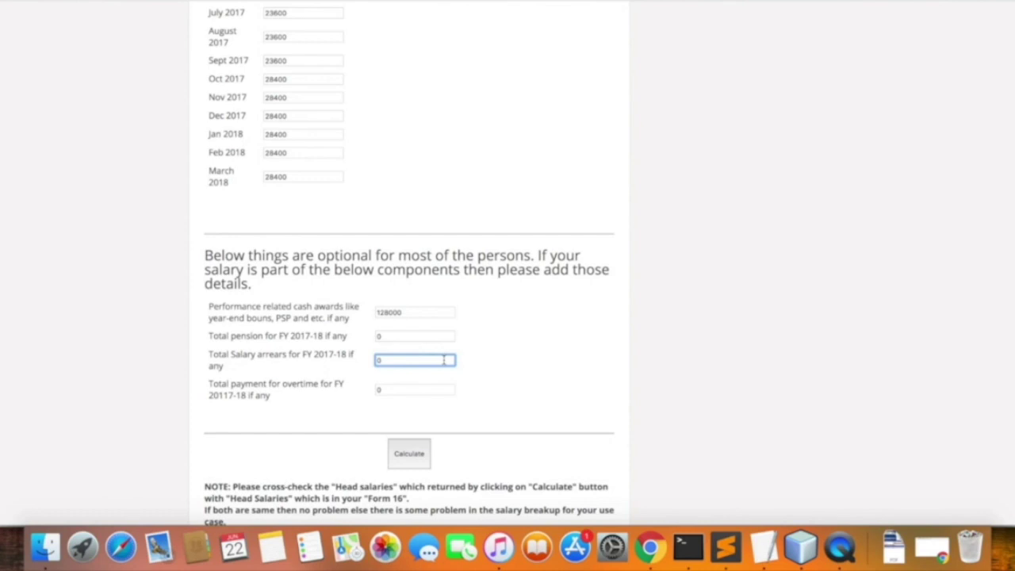
{"action": "left_click", "coordinate": [394, 334]}
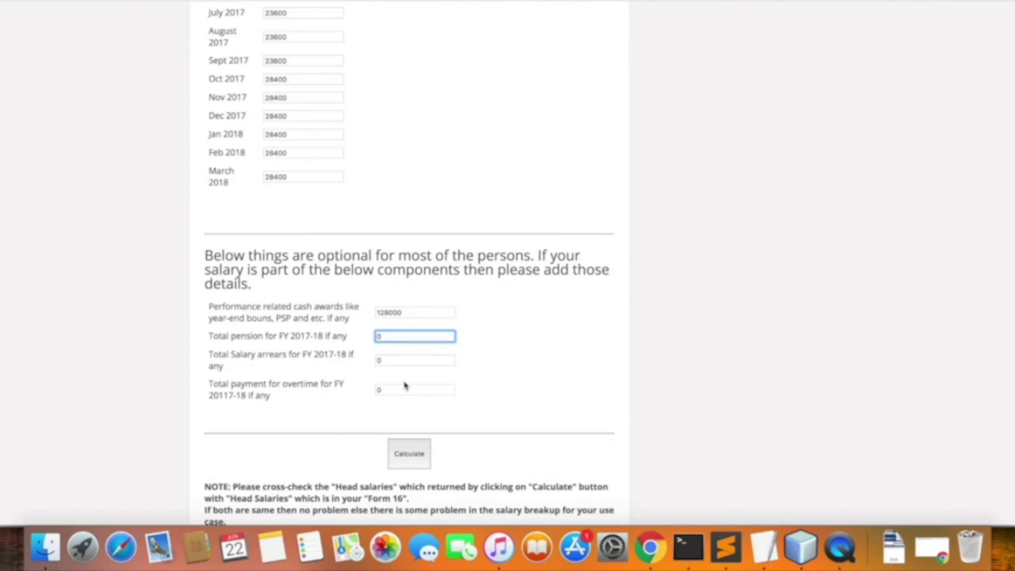
{"action": "left_click", "coordinate": [399, 392]}
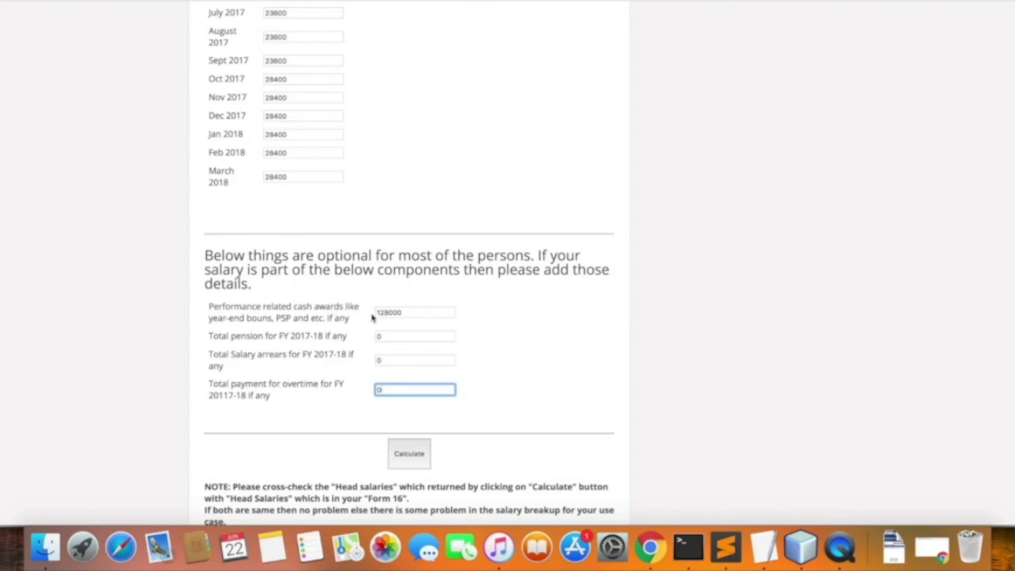
{"action": "left_click", "coordinate": [389, 313]}
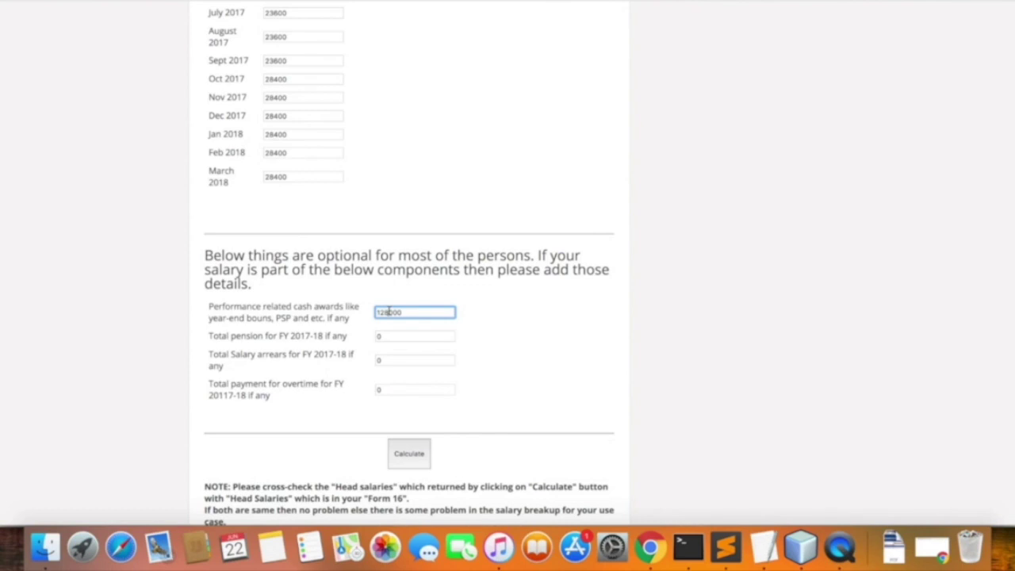
{"action": "scroll", "coordinate": [433, 346], "scroll_direction": "up", "scroll_amount": 3}
{"action": "scroll", "coordinate": [433, 346], "scroll_direction": "down", "scroll_amount": 5}
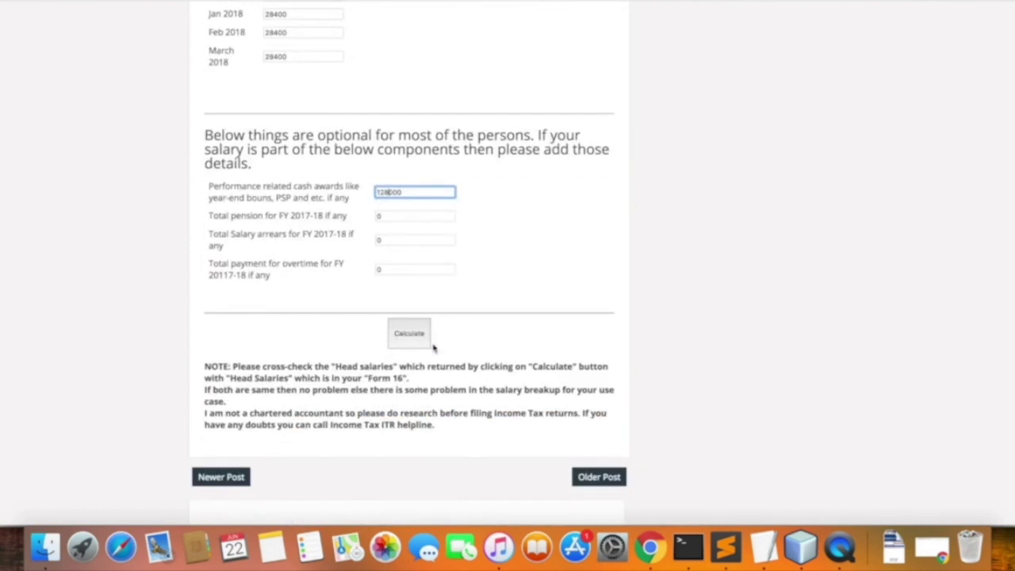
Calculate the breakup: salary 440000, non-exempt allowances 217835, chargeable income 655335
{"action": "left_click", "coordinate": [418, 339]}
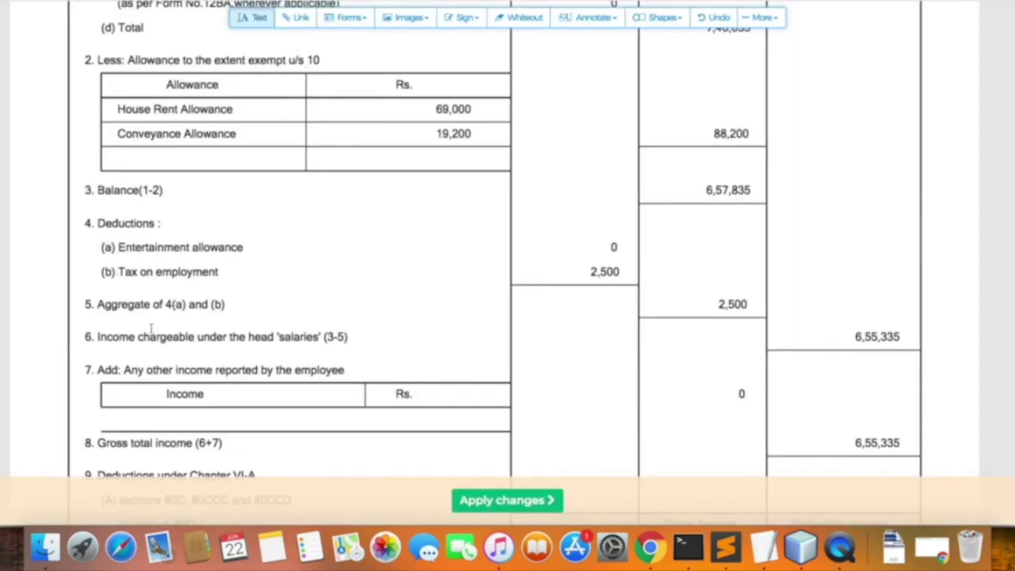
{"action": "left_click", "coordinate": [95, 336]}
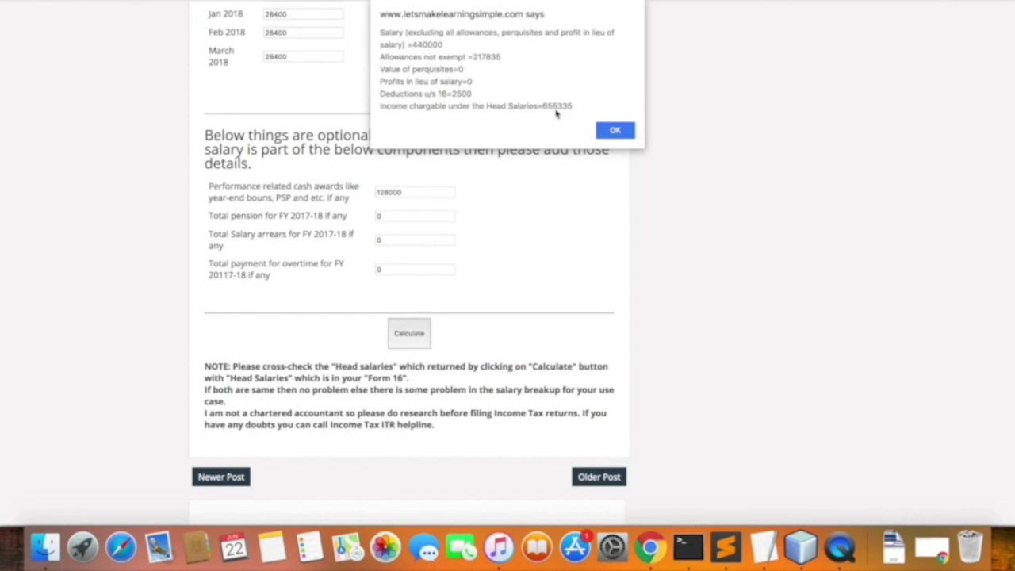
{"action": "left_click", "coordinate": [615, 130]}
{"action": "scroll", "coordinate": [386, 339], "scroll_direction": "down", "scroll_amount": 1}
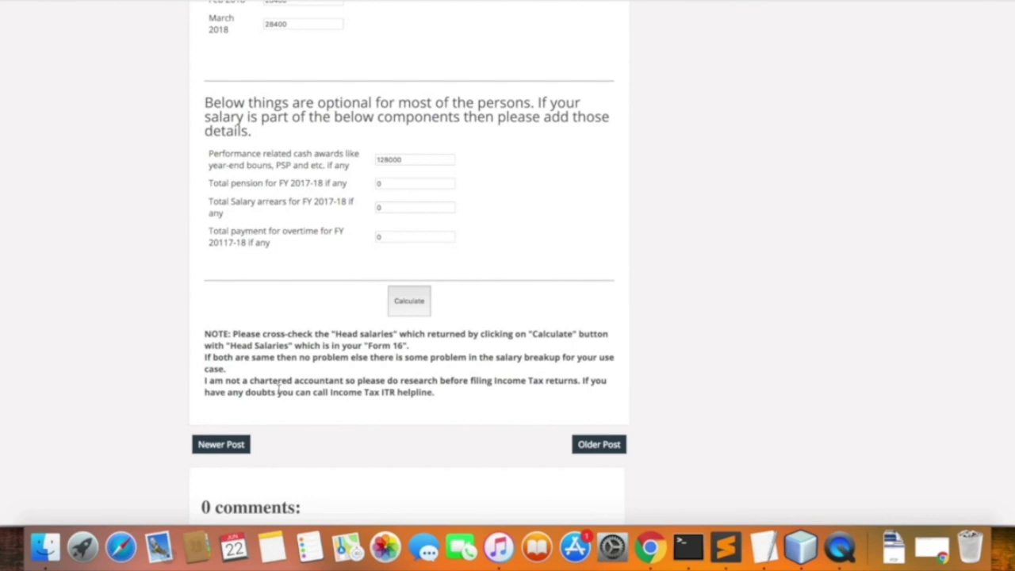
{"action": "scroll", "coordinate": [278, 388], "scroll_direction": "up", "scroll_amount": 10}
{"action": "scroll", "coordinate": [278, 390], "scroll_direction": "up", "scroll_amount": 6}
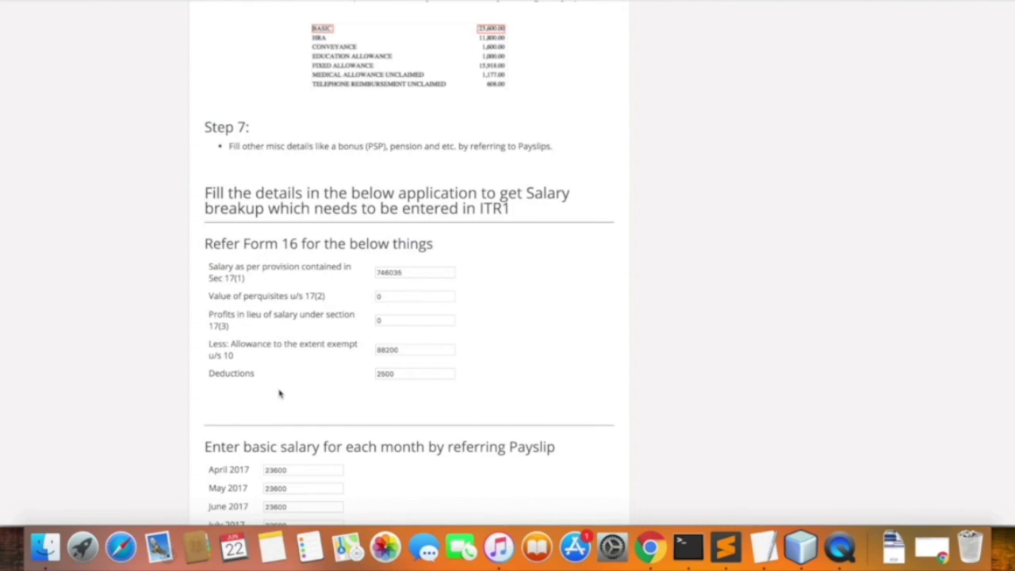
{"action": "scroll", "coordinate": [279, 393], "scroll_direction": "down", "scroll_amount": 15}
{"action": "scroll", "coordinate": [401, 213], "scroll_direction": "up", "scroll_amount": 3}
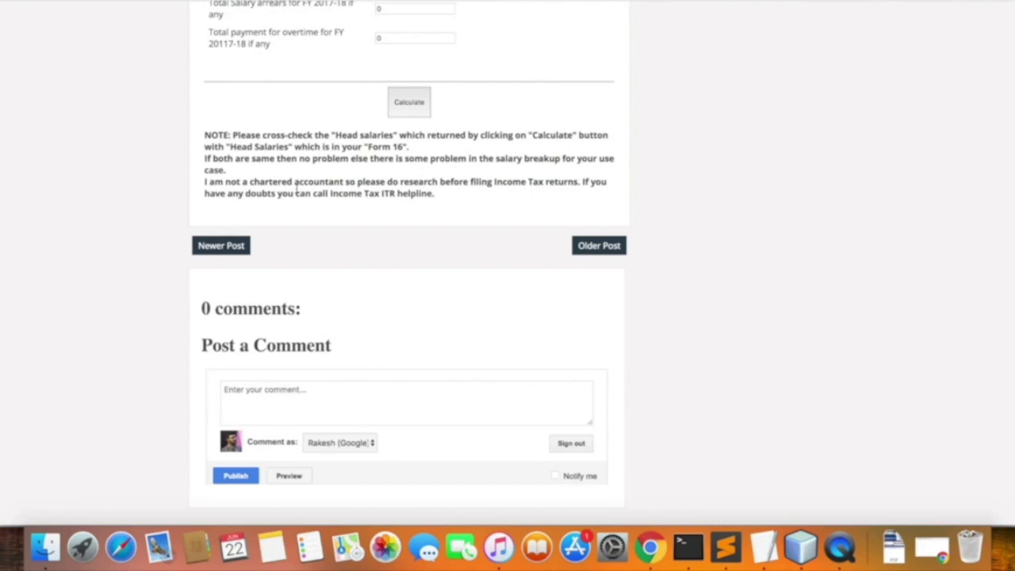
{"action": "scroll", "coordinate": [295, 188], "scroll_direction": "up", "scroll_amount": 3}
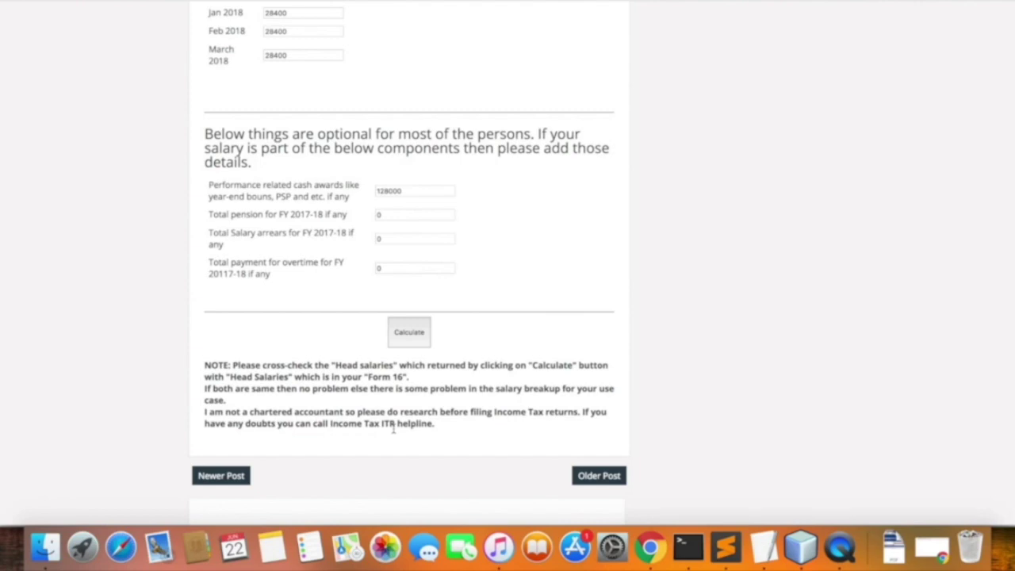
{"action": "key", "text": "super+Tab"}
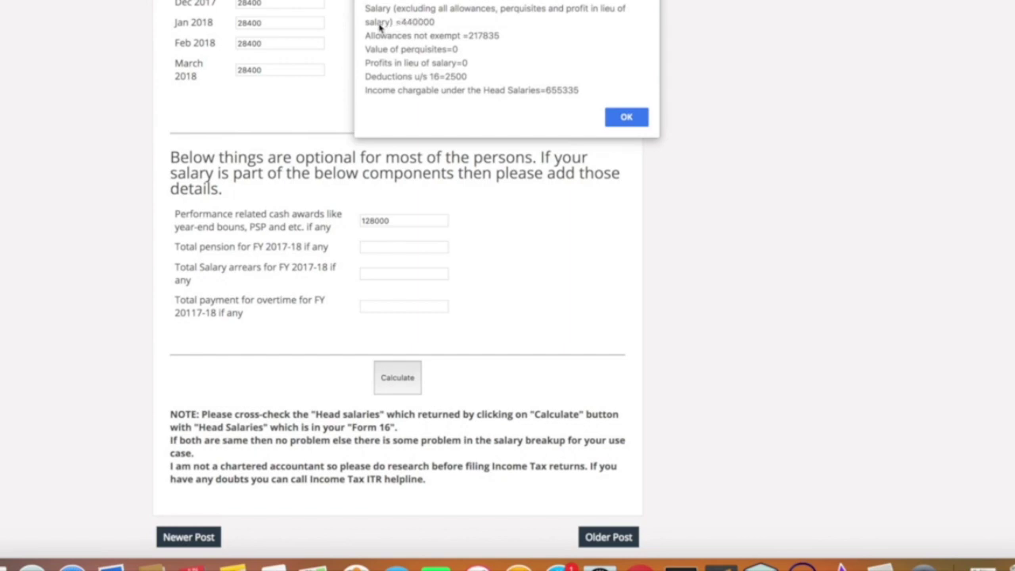
Enter 440000 as the salary amount in the ITR-2 salary schedule
{"action": "key", "text": "super+Tab"}
{"action": "key", "text": "super+Tab"}
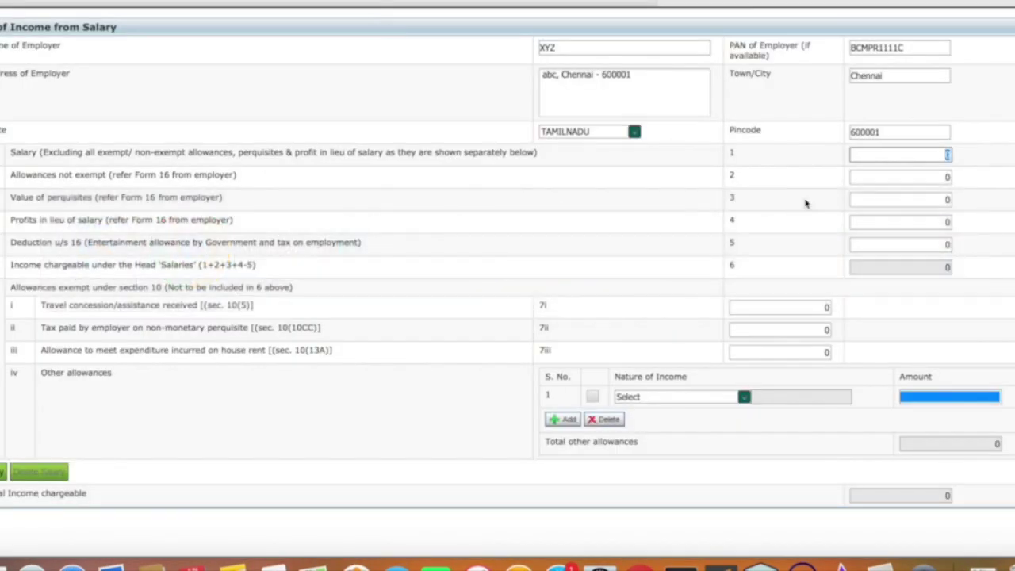
{"action": "type", "text": "440000"}
{"action": "left_click", "coordinate": [1004, 163]}
{"action": "key", "text": "super+Tab"}
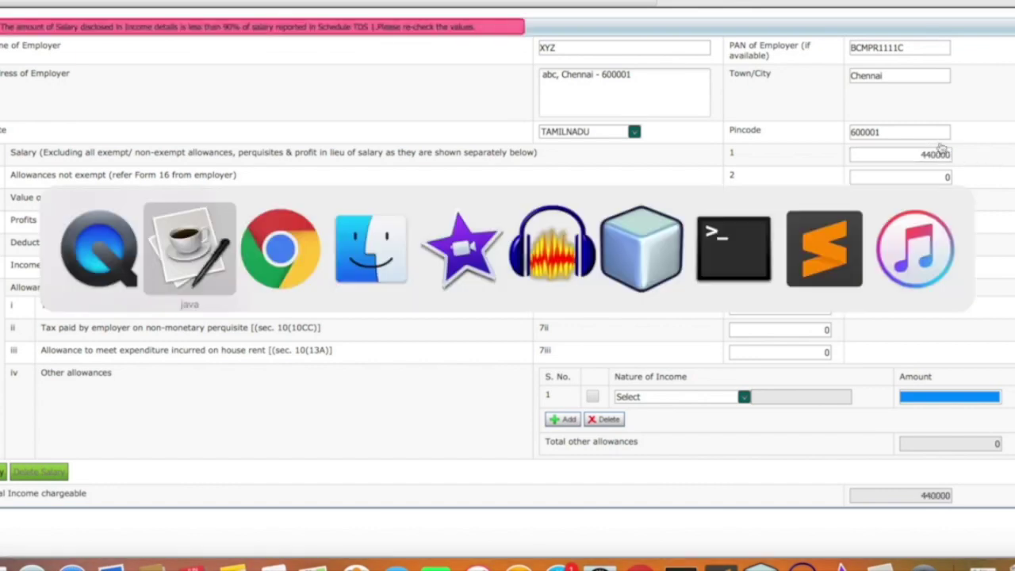
{"action": "left_click", "coordinate": [284, 258]}
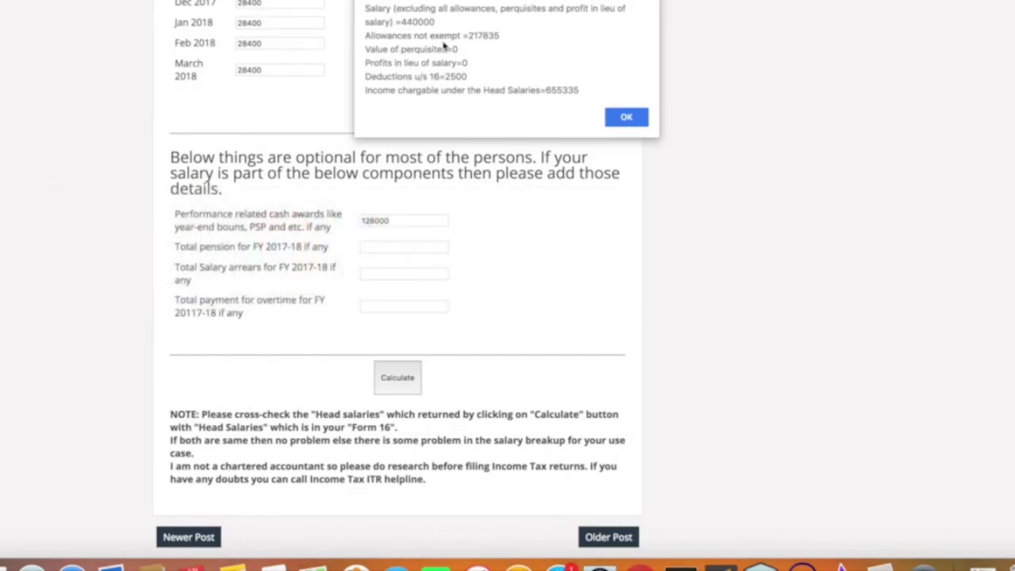
{"action": "key", "text": "super+Tab"}
{"action": "key", "text": "super+Tab"}
{"action": "key", "text": "super+Tab"}
{"action": "key", "text": "super+Tab"}
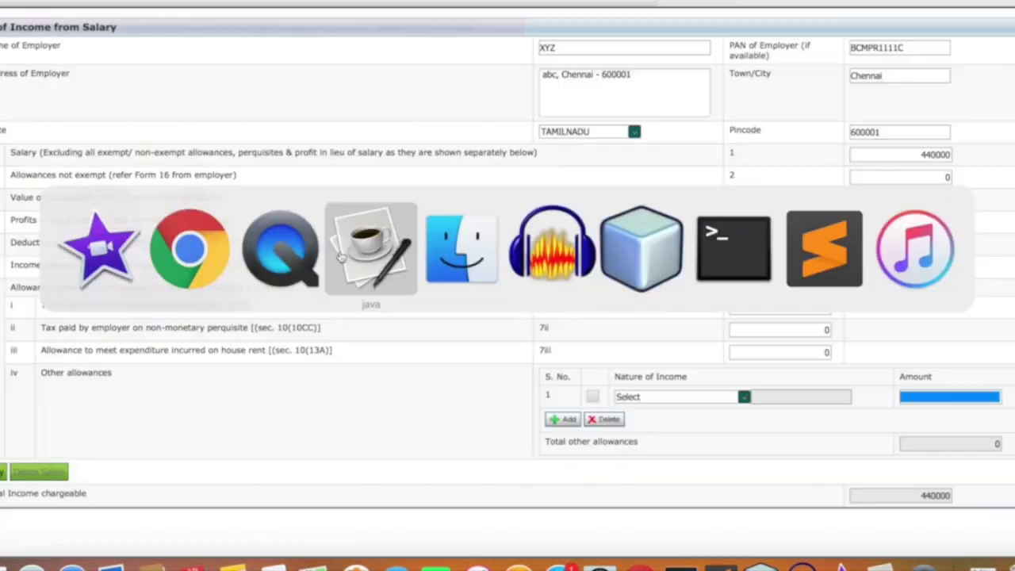
Enter 217835 as allowances not exempt, cross-checking against the calculator
{"action": "double_click", "coordinate": [932, 172]}
{"action": "type", "text": "217835"}
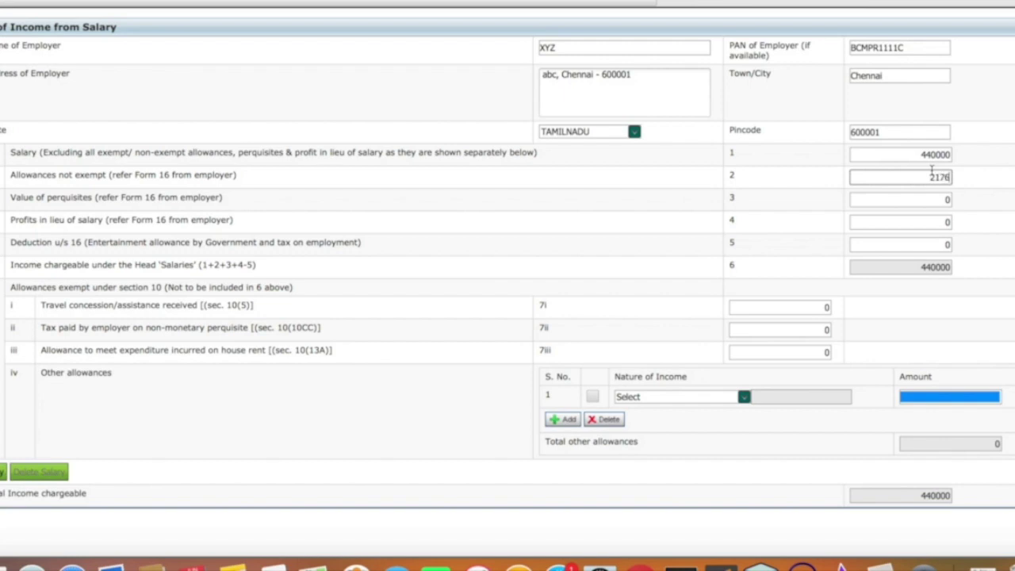
{"action": "left_click", "coordinate": [991, 222]}
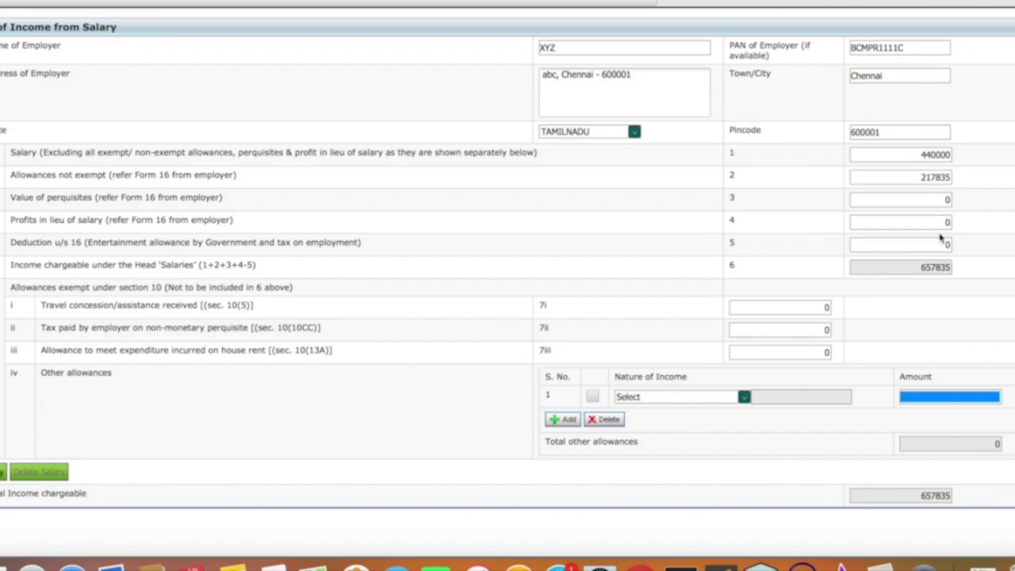
{"action": "key", "text": "super+Tab"}
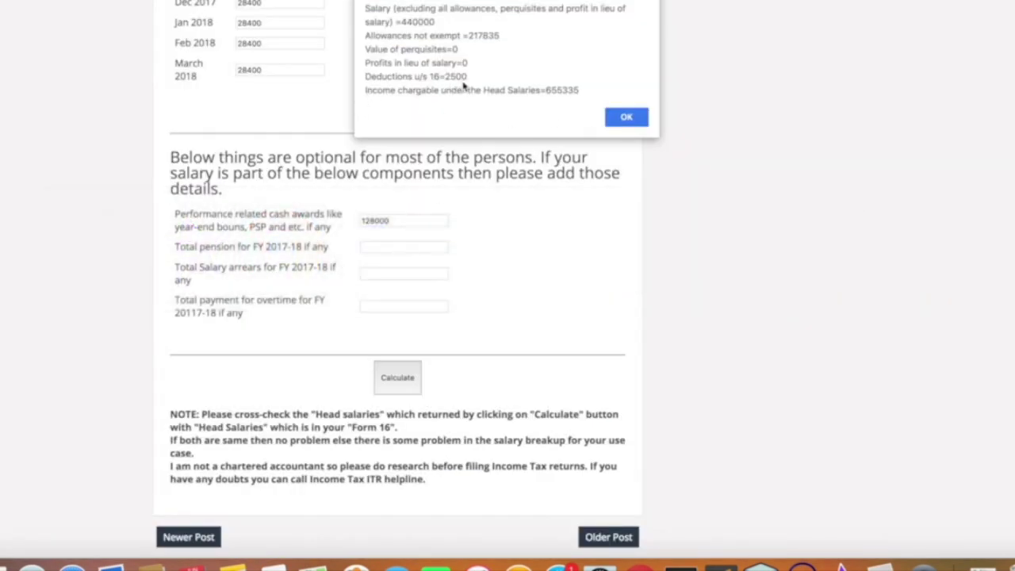
{"action": "key", "text": "super+Tab"}
{"action": "left_click", "coordinate": [193, 270]}
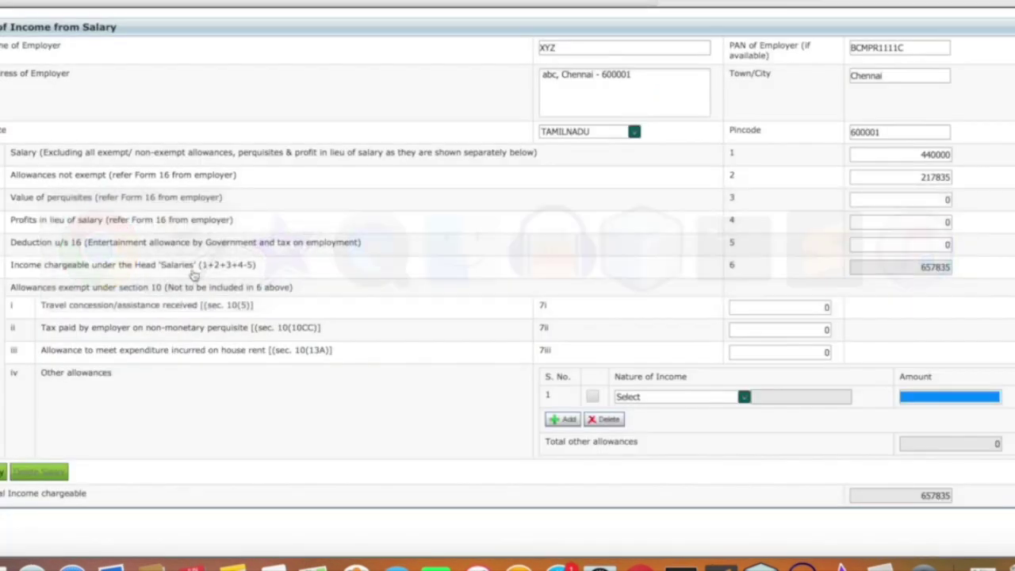
Enter 2500 as the deduction u/s 16
{"action": "double_click", "coordinate": [949, 245]}
{"action": "type", "text": "2500"}
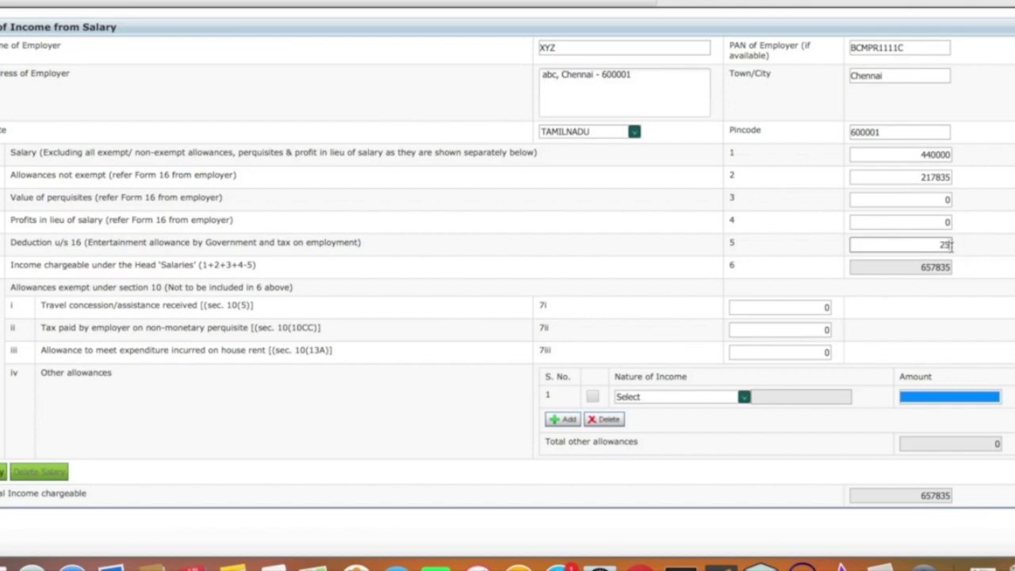
{"action": "key", "text": "Tab"}
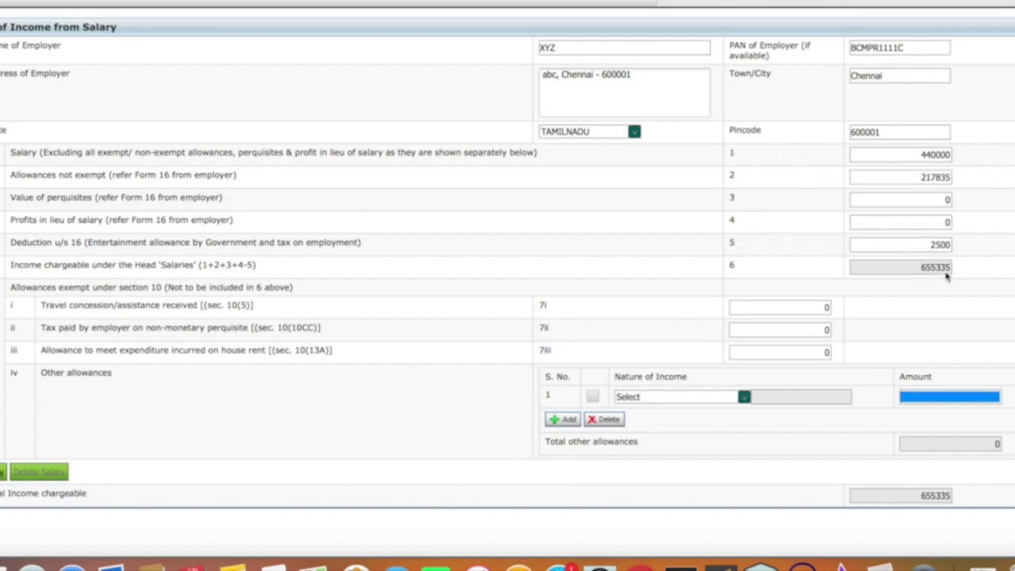
{"action": "key", "text": "super+Tab"}
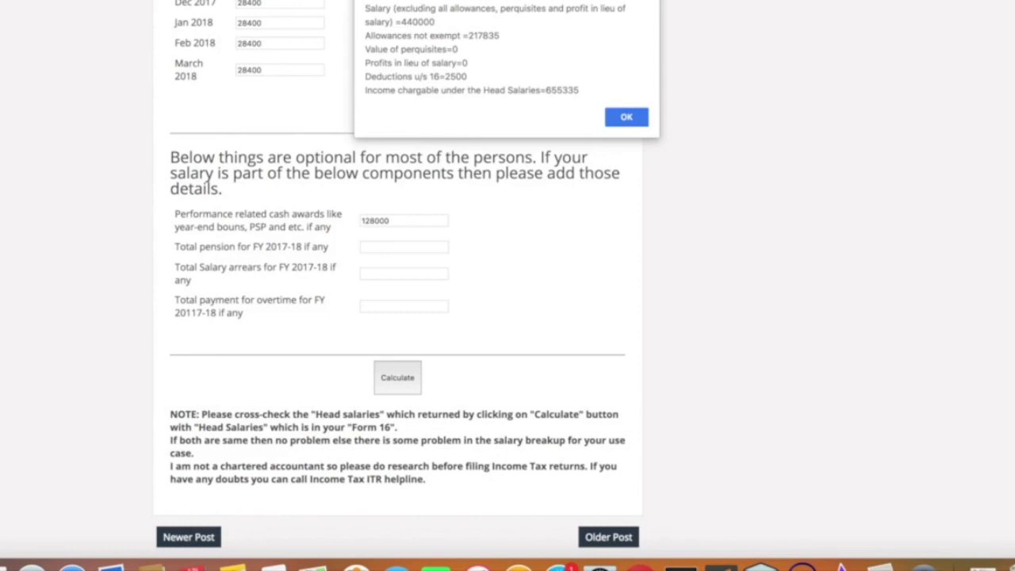
Compare Form 16's deductions and income chargeable lines with the tax form's 655335
{"action": "key", "text": "super+Tab"}
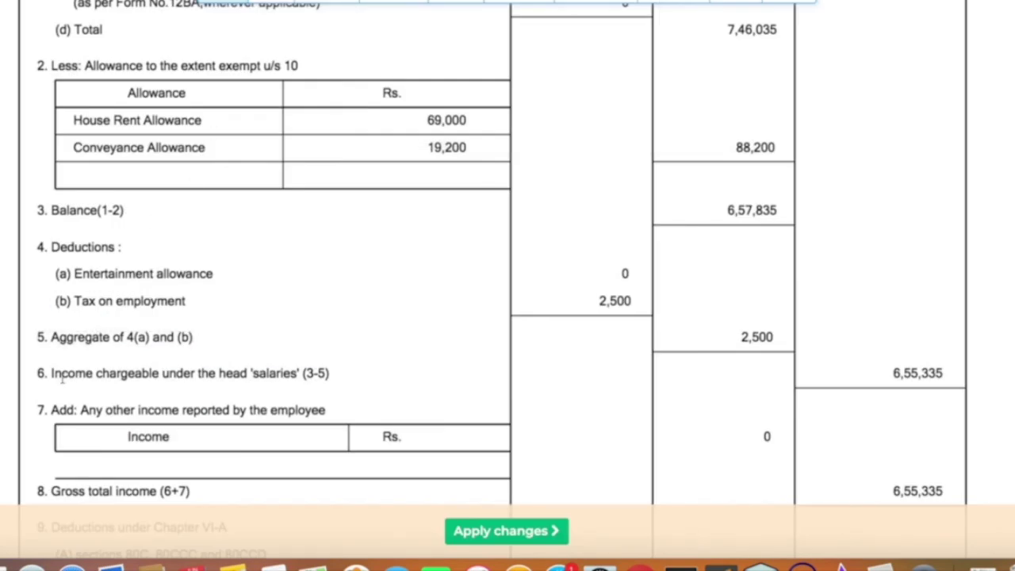
{"action": "left_click", "coordinate": [917, 374]}
{"action": "key", "text": "super+Tab"}
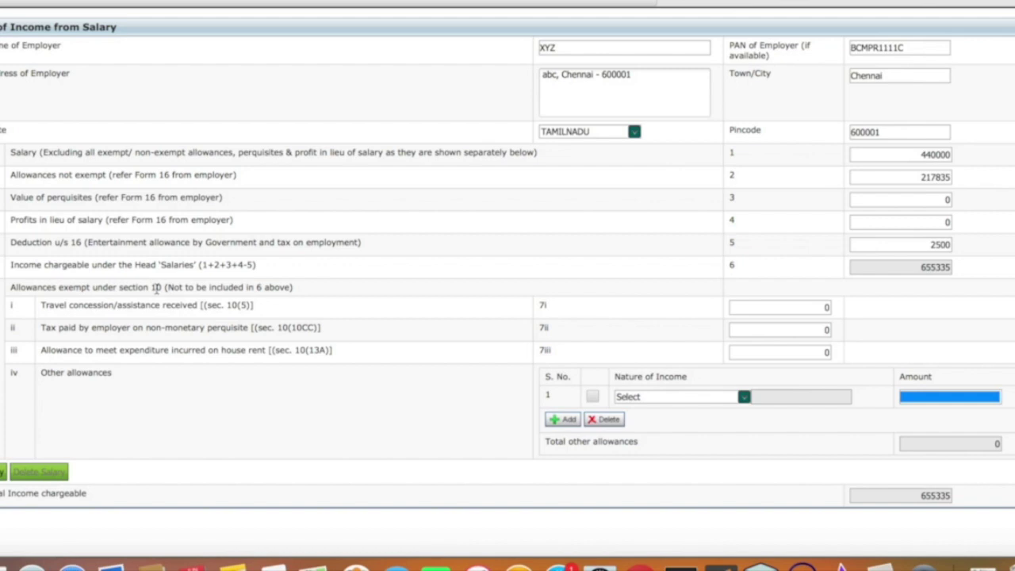
{"action": "key", "text": "super+Tab"}
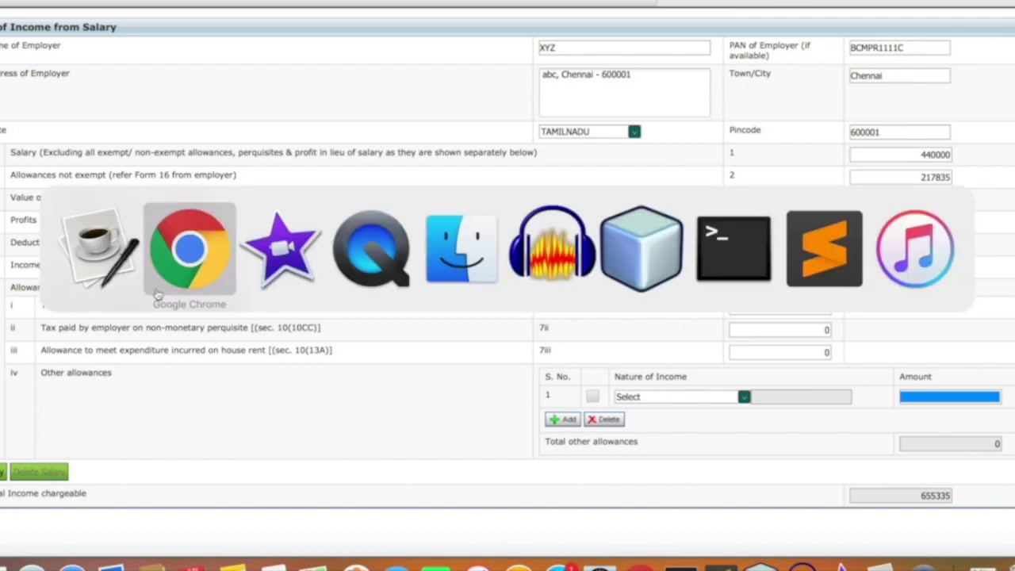
{"action": "scroll", "coordinate": [158, 282], "scroll_direction": "down", "scroll_amount": 3}
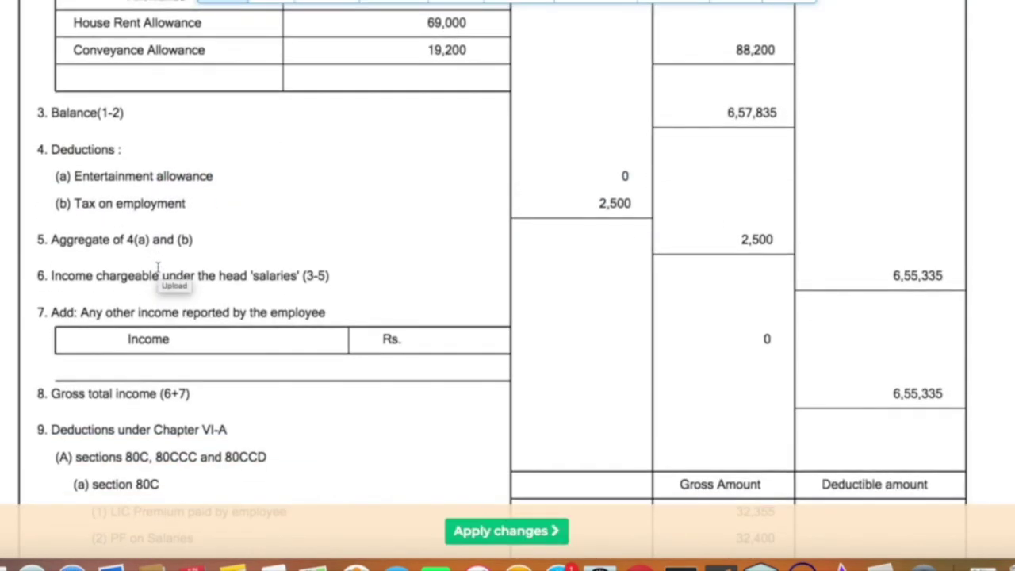
{"action": "scroll", "coordinate": [190, 184], "scroll_direction": "up", "scroll_amount": 3}
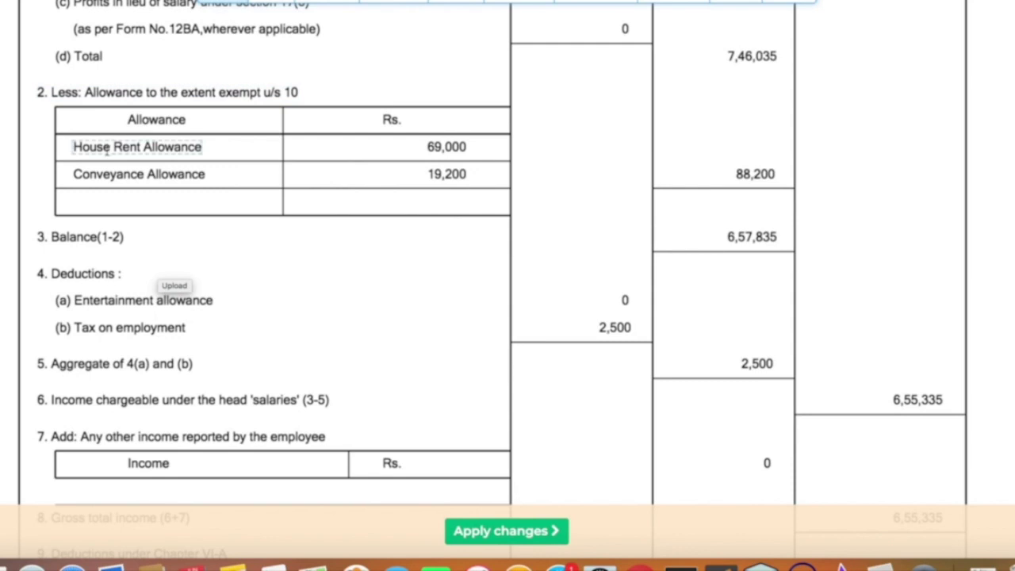
{"action": "key", "text": "super+Tab"}
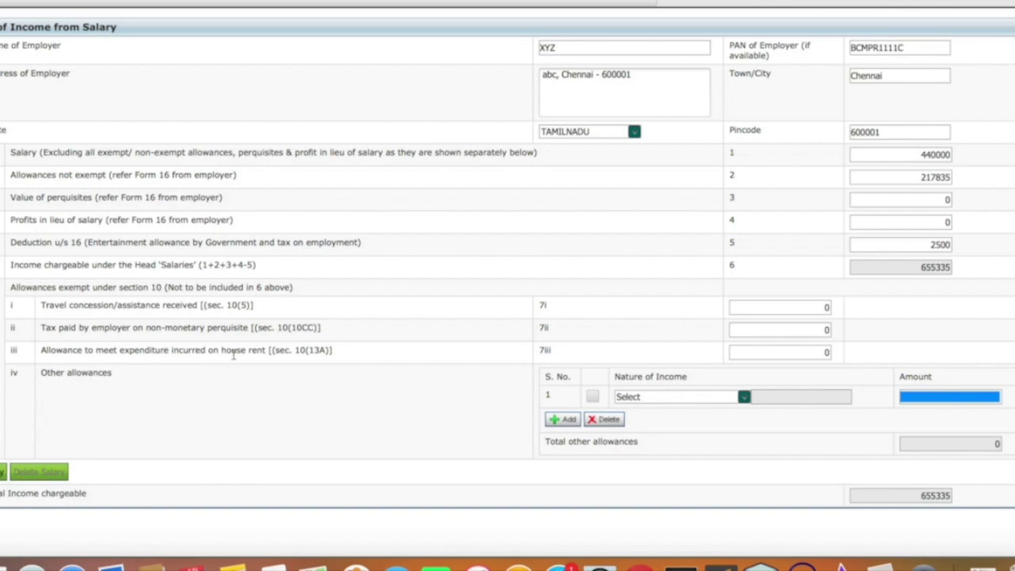
Enter 69000 as the house rent allowance in field 7iii
{"action": "left_click", "coordinate": [778, 351]}
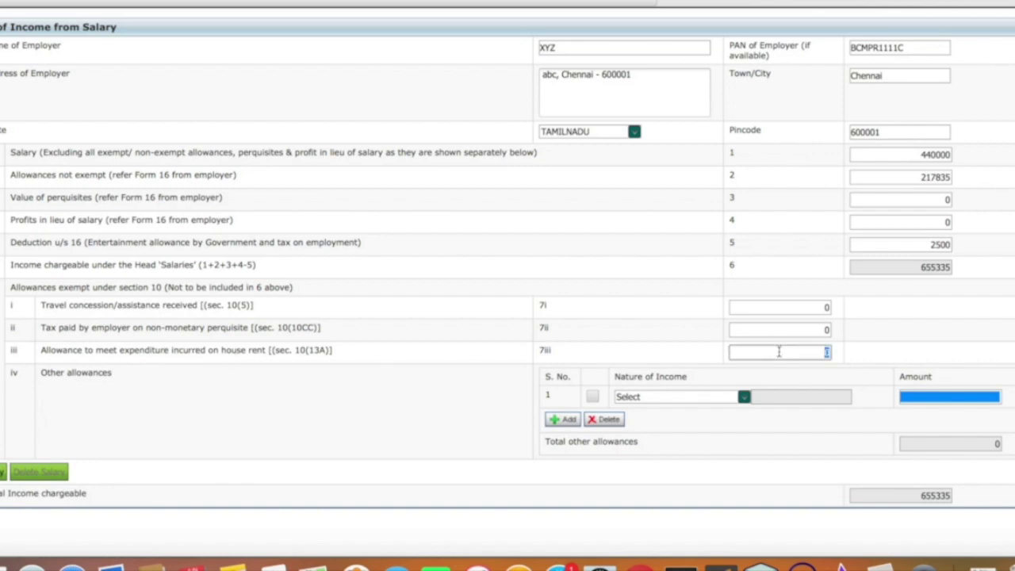
{"action": "type", "text": "69000"}
{"action": "left_click", "coordinate": [1013, 347]}
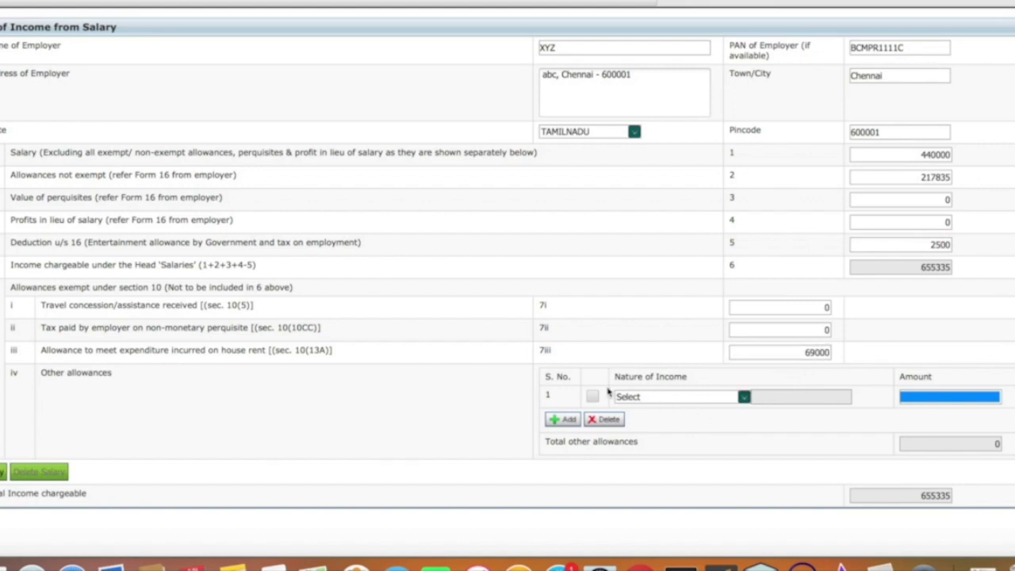
{"action": "key", "text": "super+Tab"}
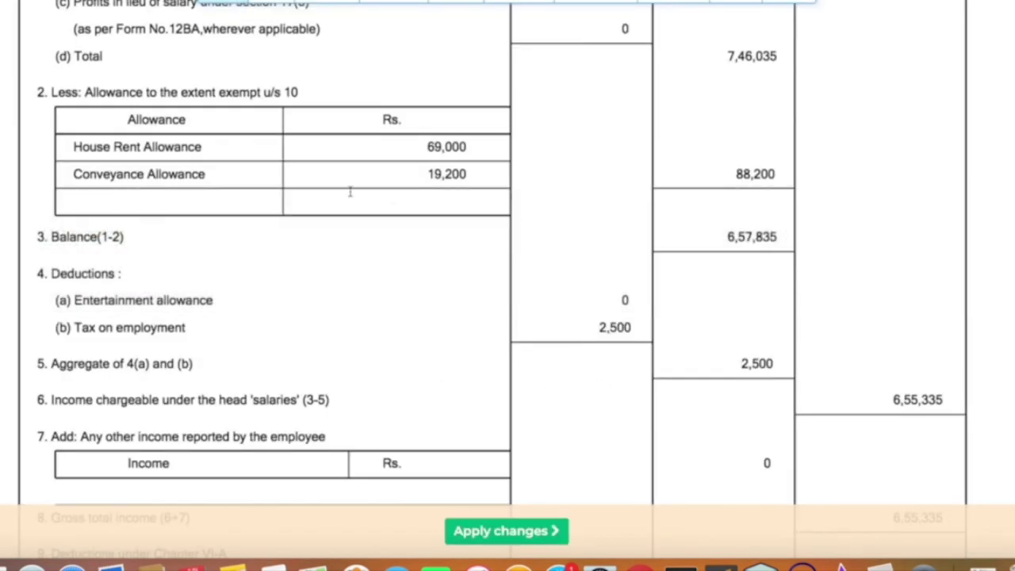
{"action": "key", "text": "super+Tab"}
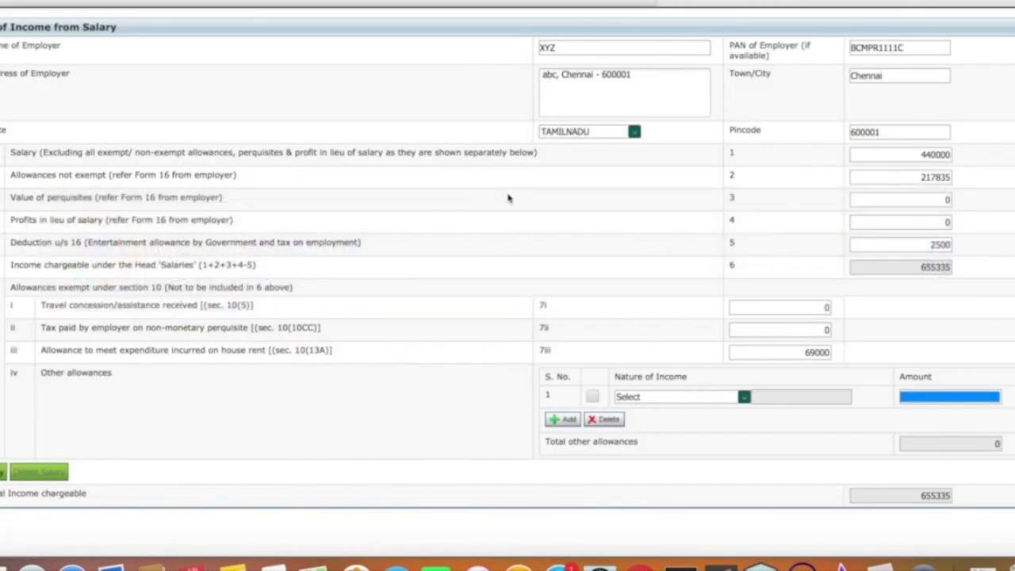
Add a Sec 10(14) other allowance of 19200
{"action": "left_click", "coordinate": [661, 396]}
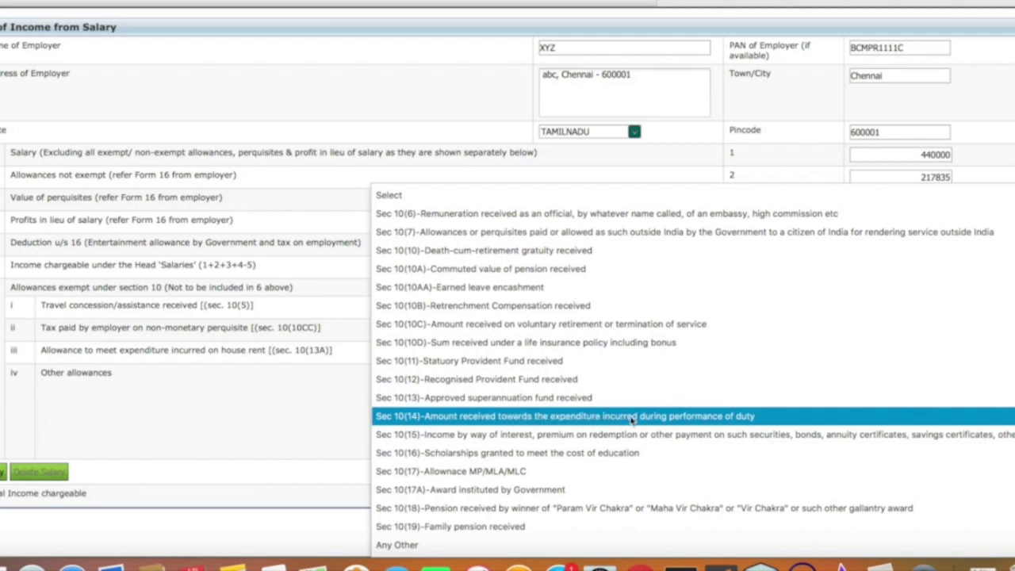
{"action": "left_click", "coordinate": [633, 417]}
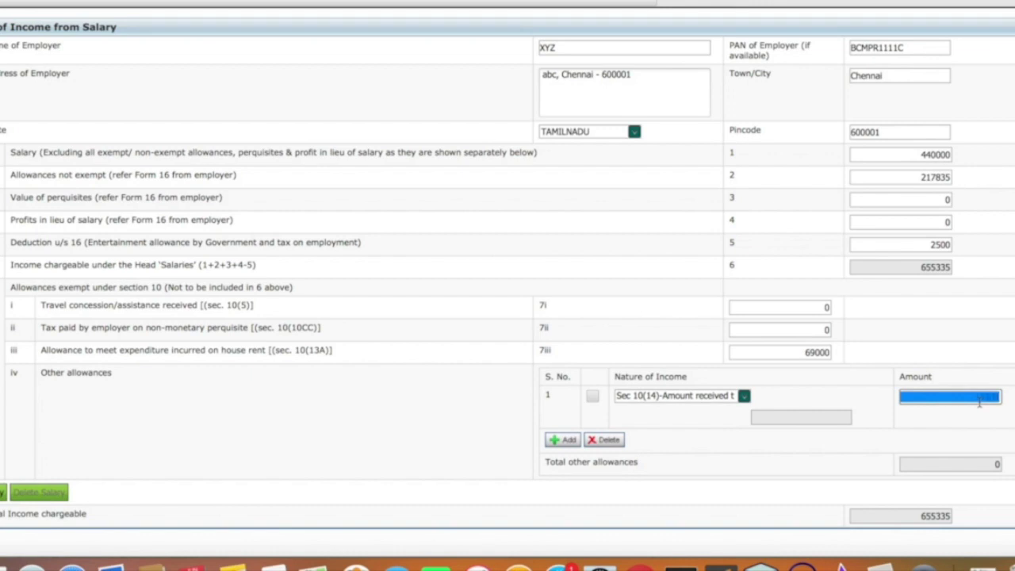
{"action": "key", "text": "Tab"}
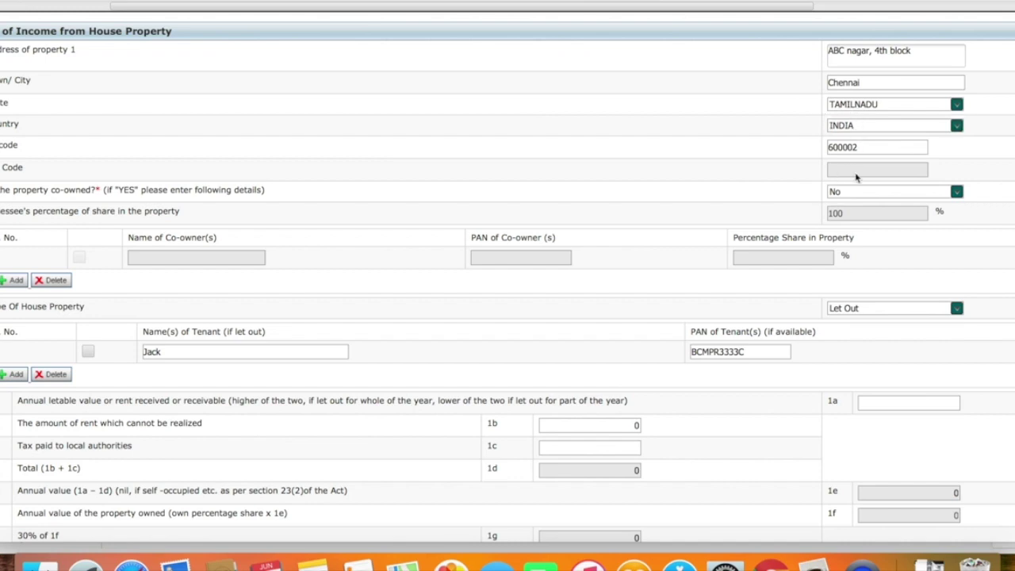
{"action": "scroll", "coordinate": [608, 283], "scroll_direction": "down", "scroll_amount": 1}
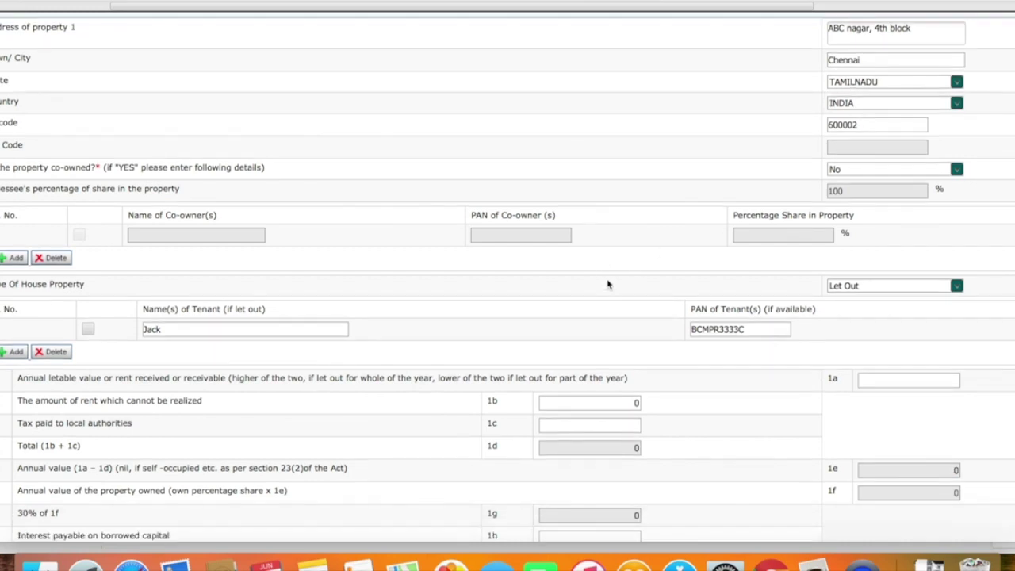
{"action": "left_click", "coordinate": [918, 168]}
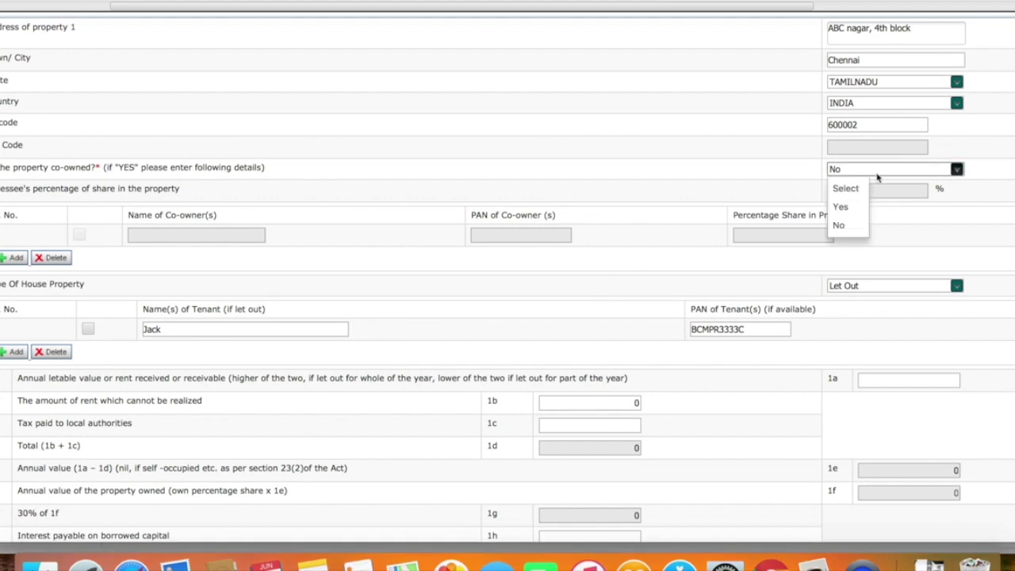
{"action": "left_click", "coordinate": [842, 206]}
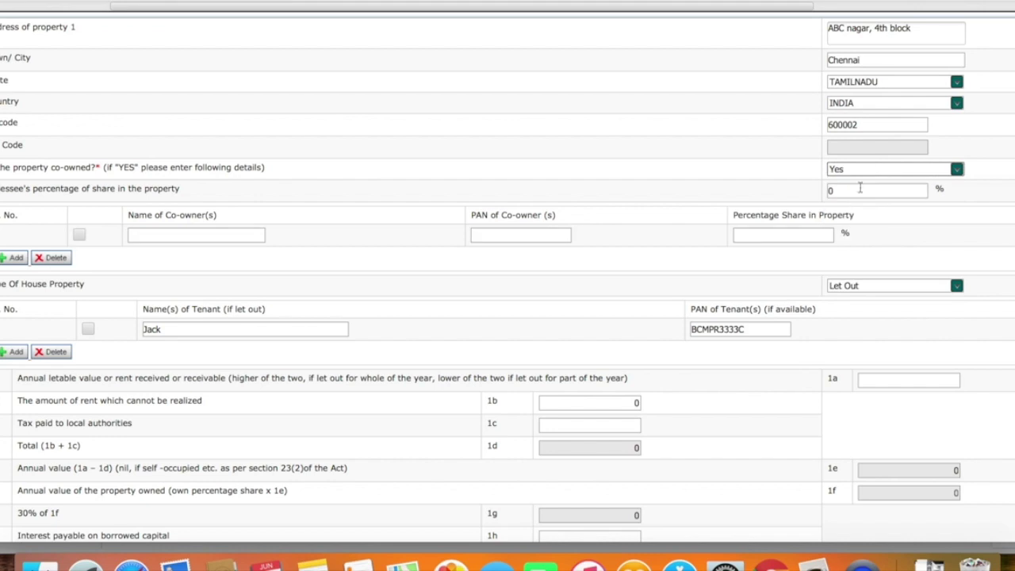
{"action": "left_click", "coordinate": [211, 236]}
{"action": "left_click", "coordinate": [504, 236]}
{"action": "scroll", "coordinate": [504, 239], "scroll_direction": "down", "scroll_amount": 3}
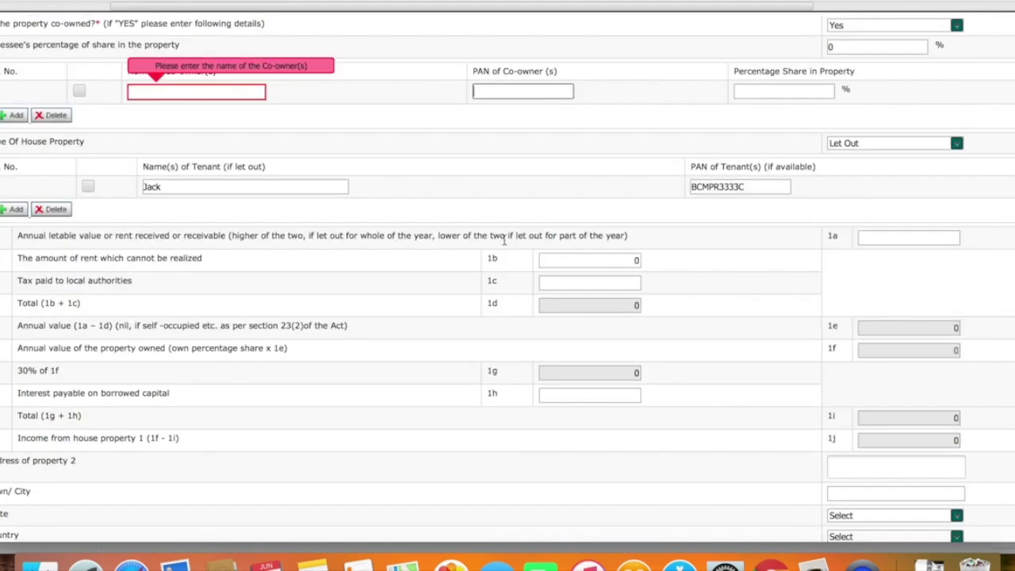
{"action": "left_click", "coordinate": [750, 94]}
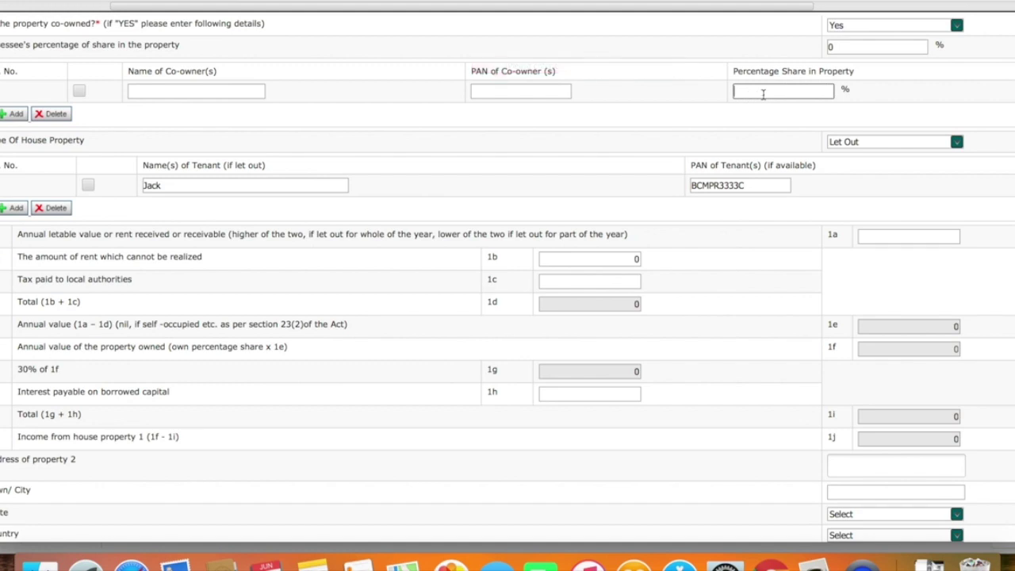
{"action": "left_click", "coordinate": [565, 88]}
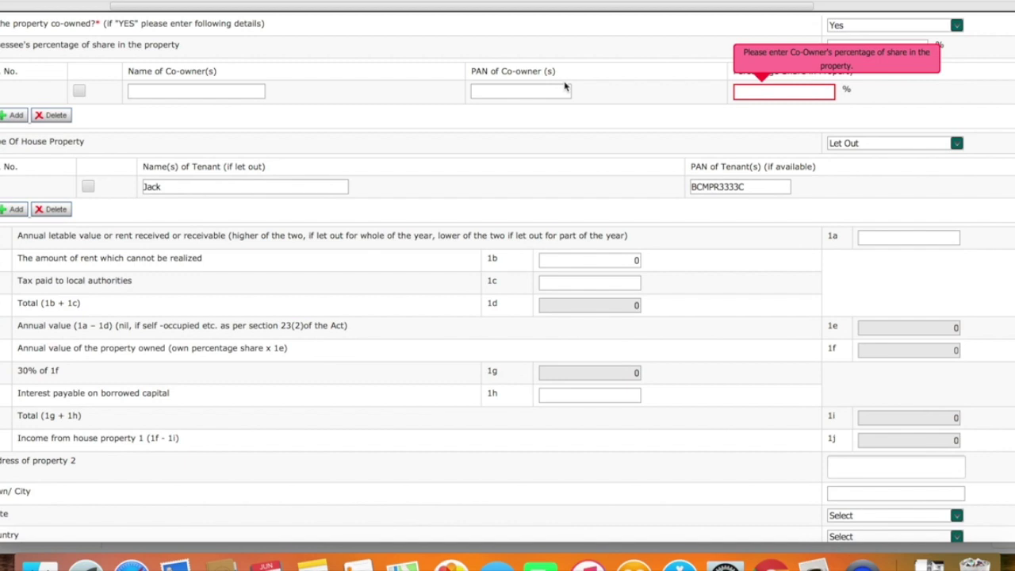
{"action": "left_click", "coordinate": [241, 88]}
{"action": "left_click", "coordinate": [858, 25]}
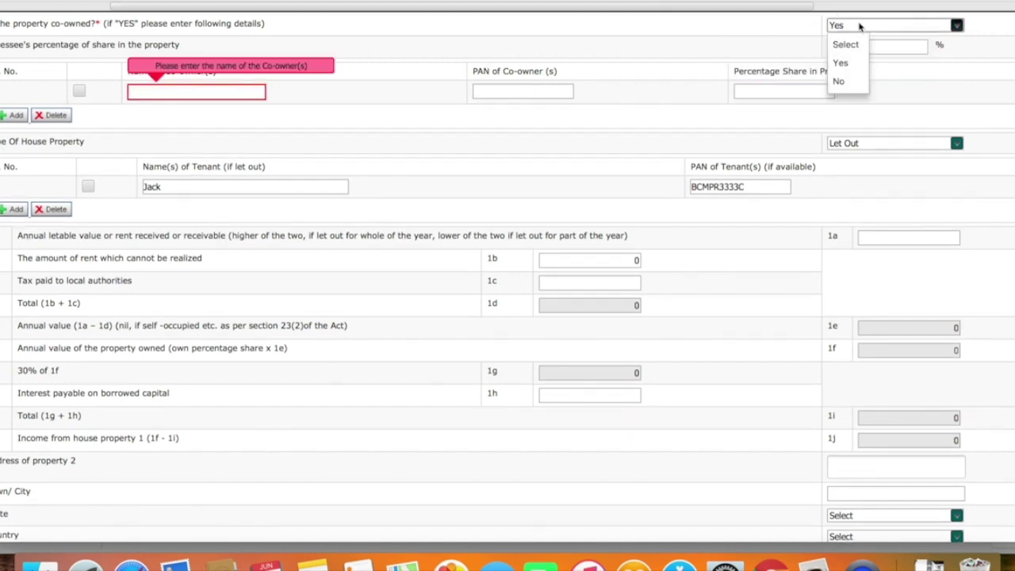
{"action": "left_click", "coordinate": [843, 80]}
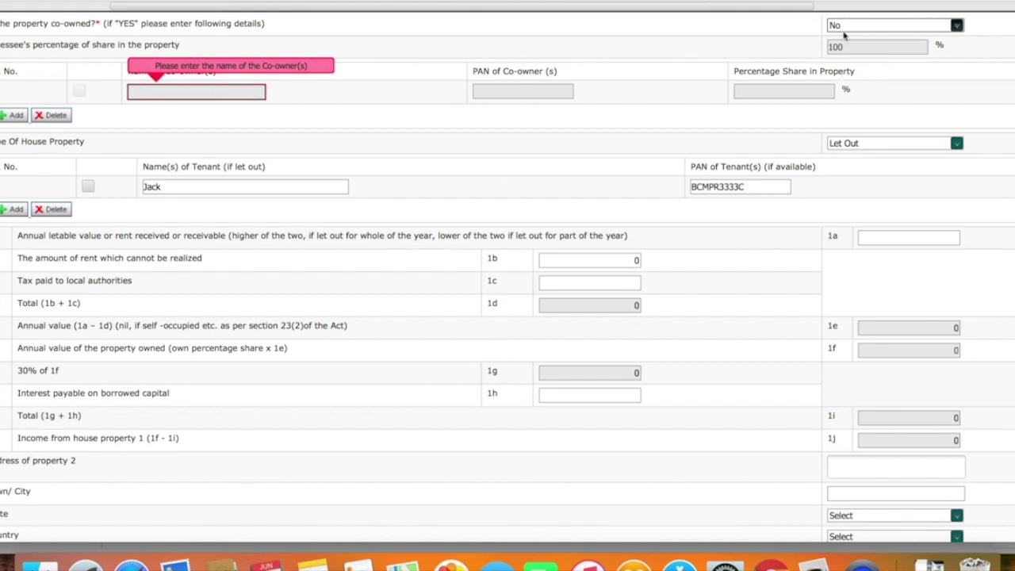
{"action": "scroll", "coordinate": [851, 155], "scroll_direction": "up", "scroll_amount": 2}
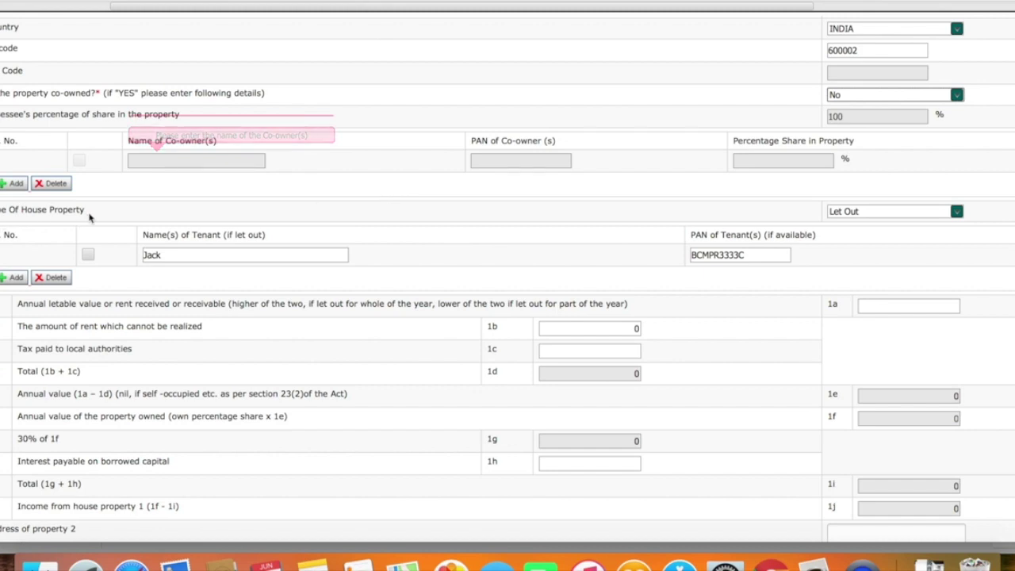
{"action": "left_click", "coordinate": [934, 213]}
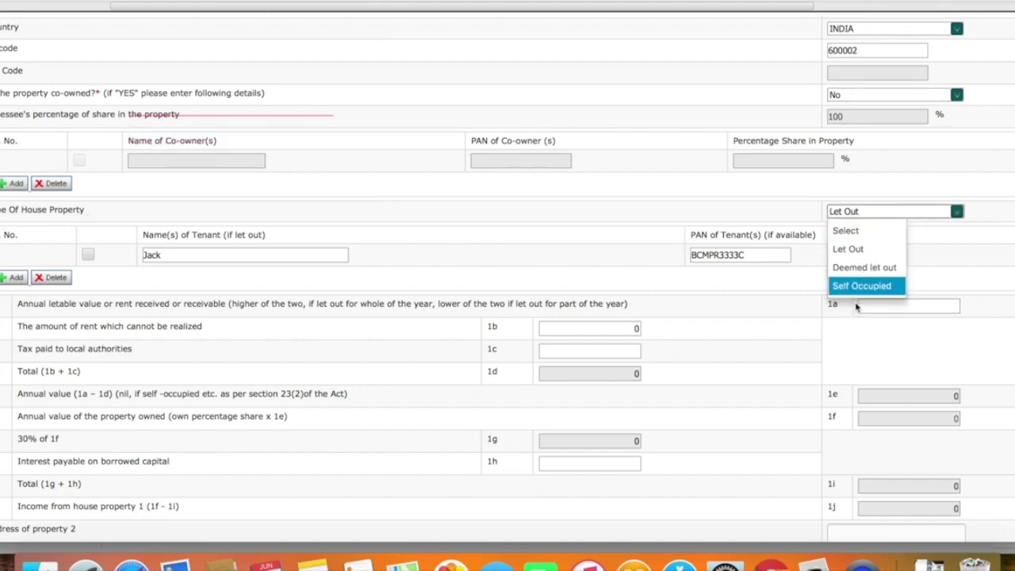
{"action": "left_click", "coordinate": [855, 252]}
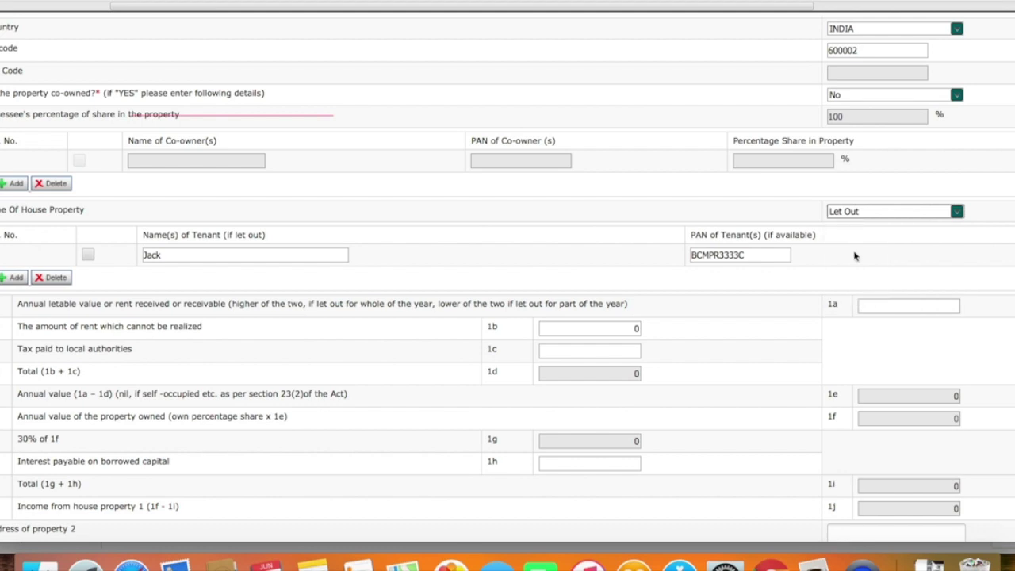
{"action": "left_click", "coordinate": [887, 209]}
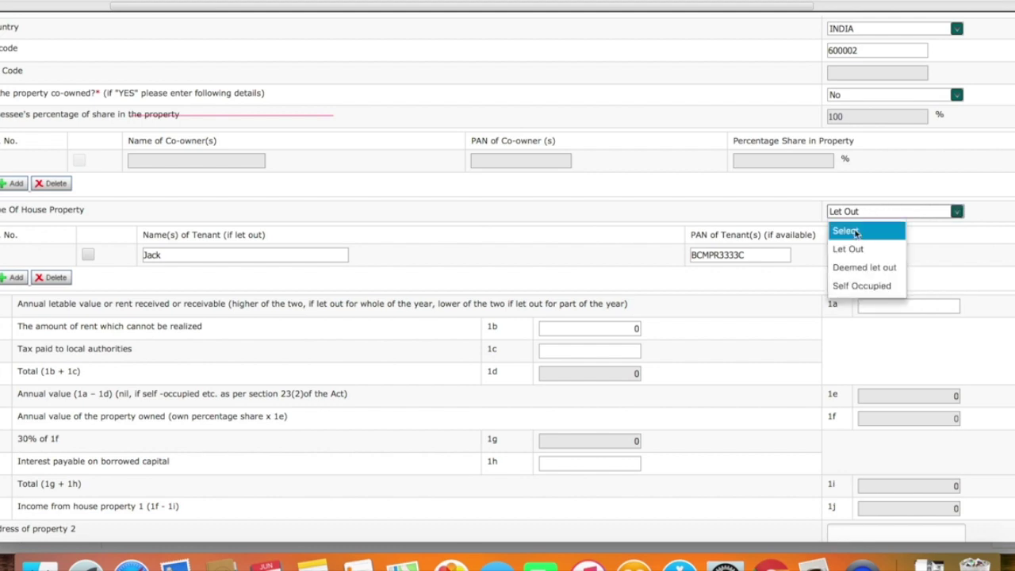
{"action": "left_click", "coordinate": [824, 253]}
{"action": "left_click", "coordinate": [245, 256]}
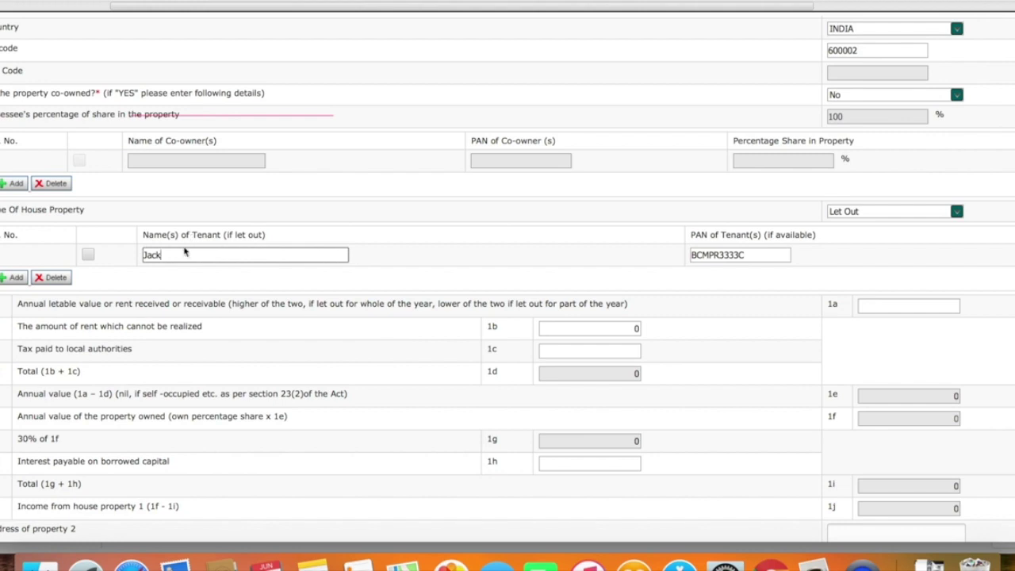
{"action": "left_click", "coordinate": [741, 258]}
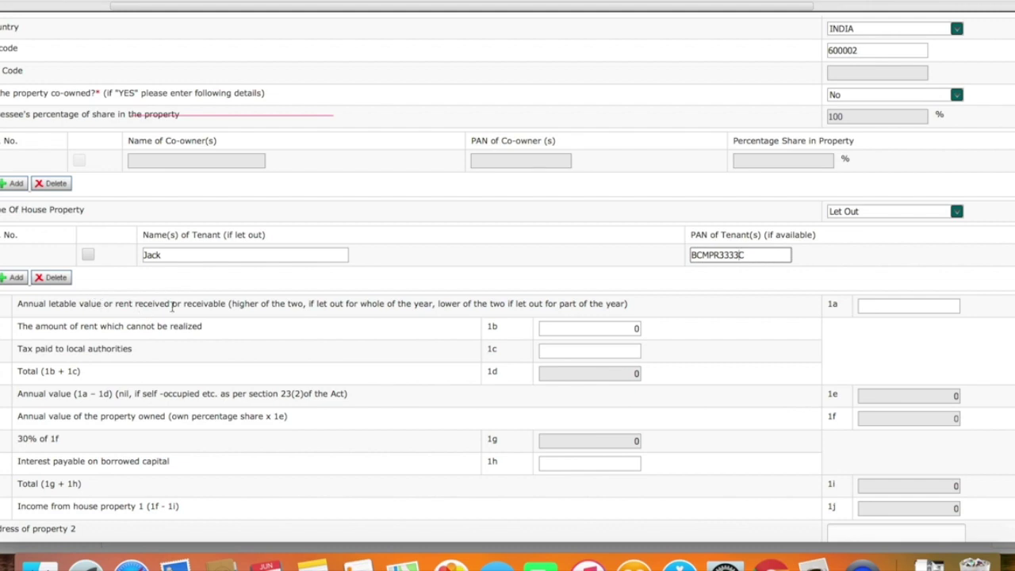
{"action": "left_click_drag", "start_coordinate": [221, 305], "coordinate": [18, 298]}
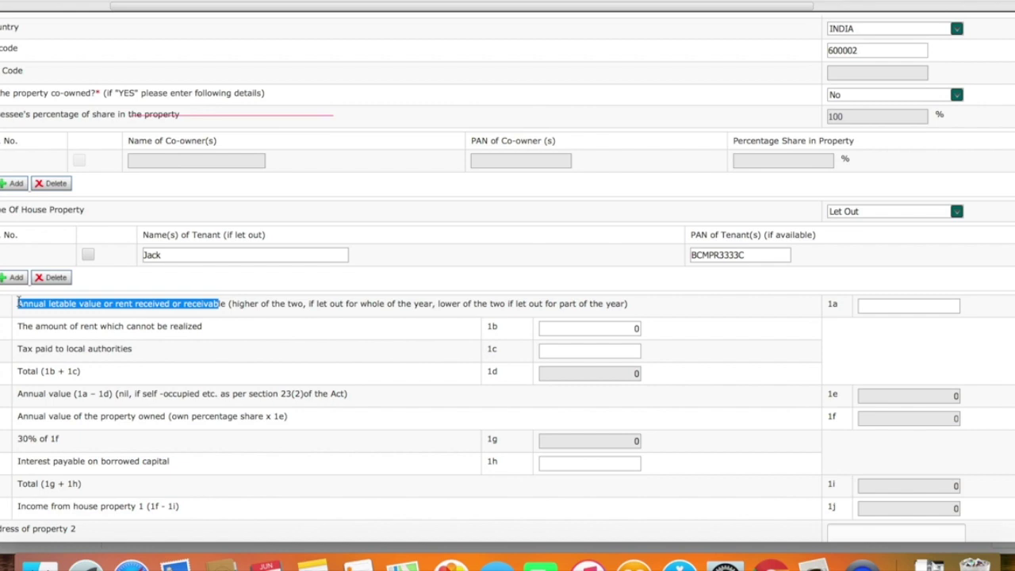
Enter 100000 annual letable value in 1a and keep unrealised rent 1b at 0
{"action": "left_click", "coordinate": [884, 304]}
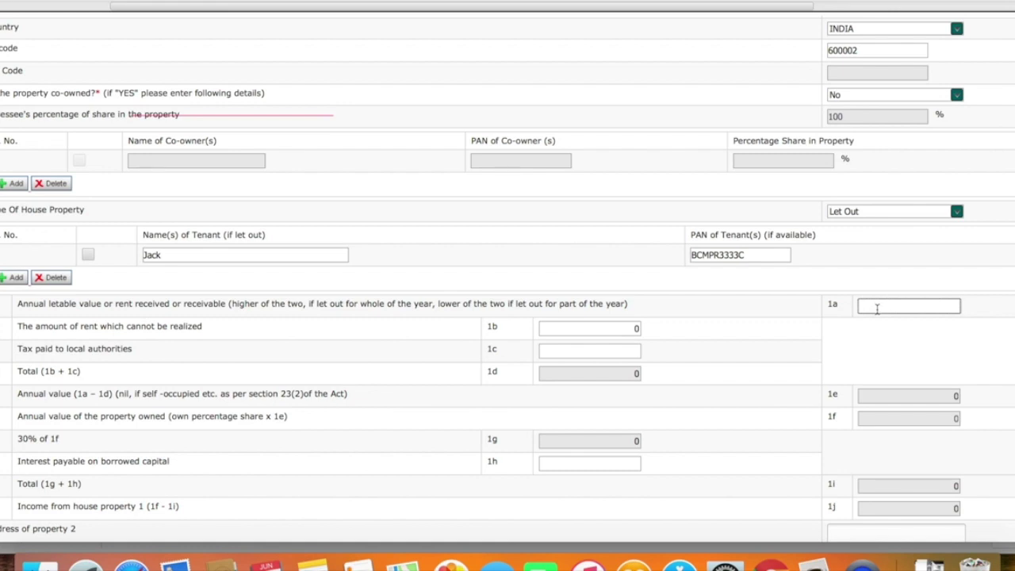
{"action": "type", "text": "1000"}
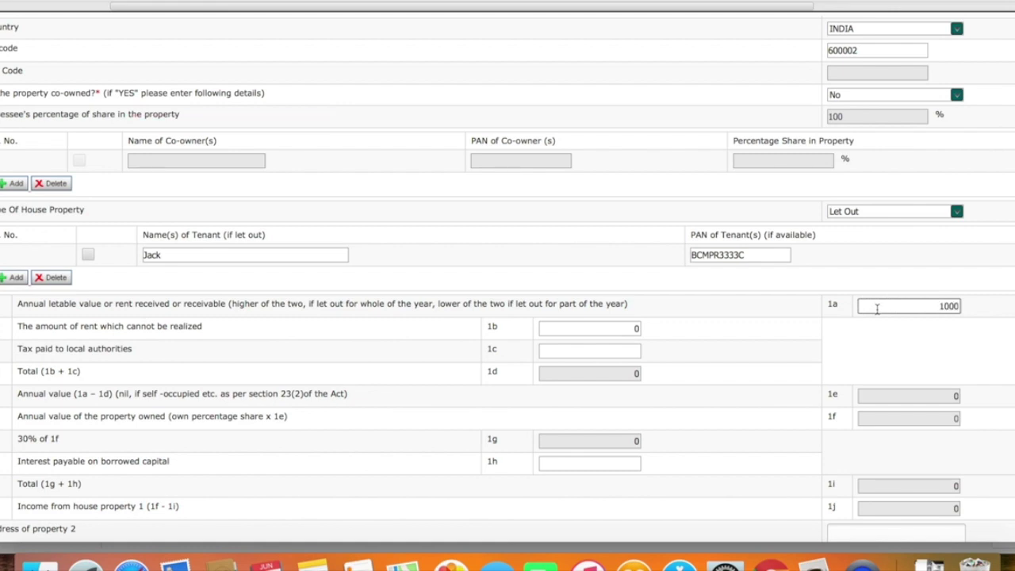
{"action": "type", "text": "00"}
{"action": "left_click", "coordinate": [906, 330]}
{"action": "left_click", "coordinate": [636, 327]}
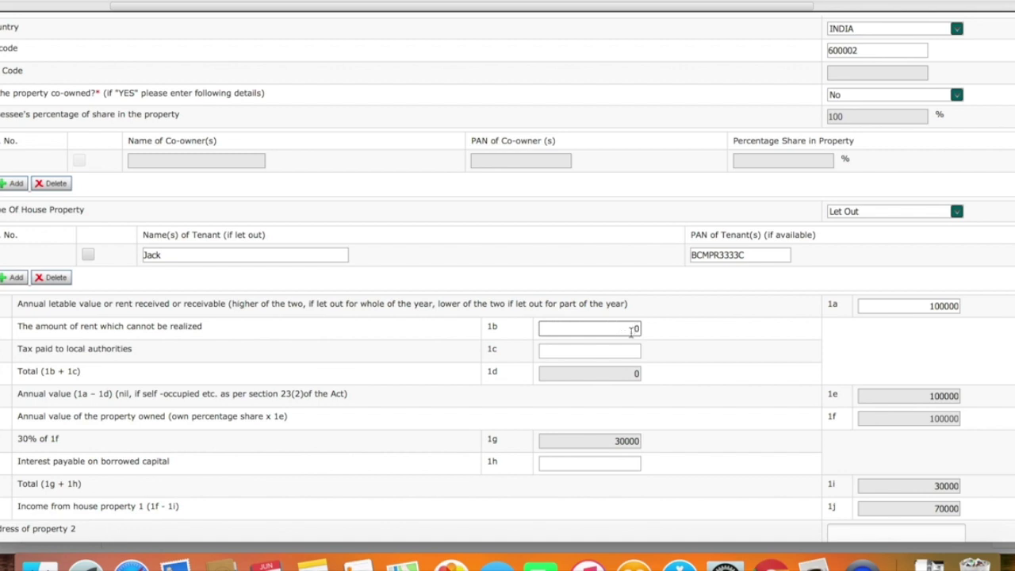
{"action": "type", "text": "10000"}
{"action": "left_click", "coordinate": [674, 337]}
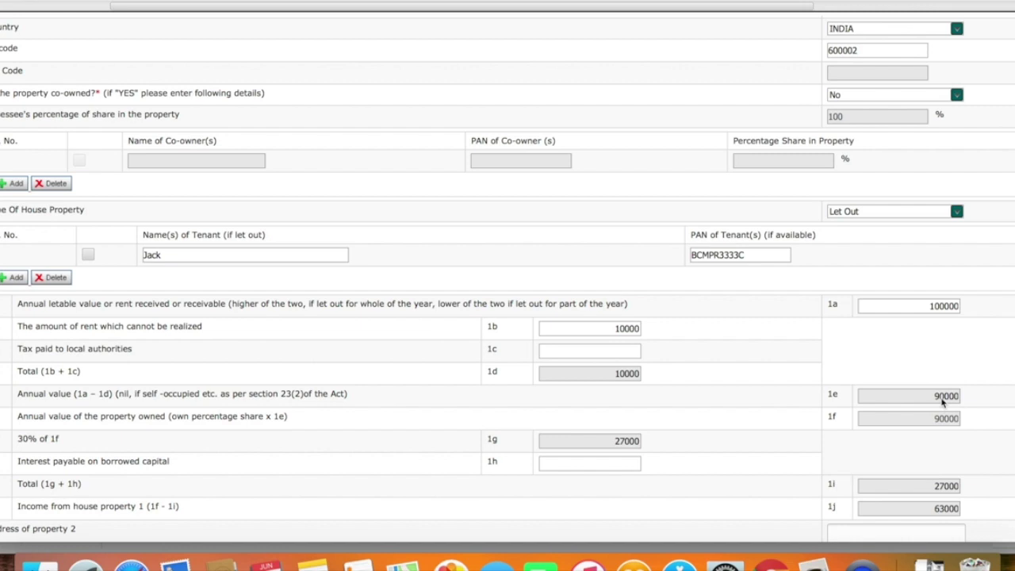
{"action": "double_click", "coordinate": [626, 327]}
{"action": "type", "text": "0"}
{"action": "left_click", "coordinate": [863, 346]}
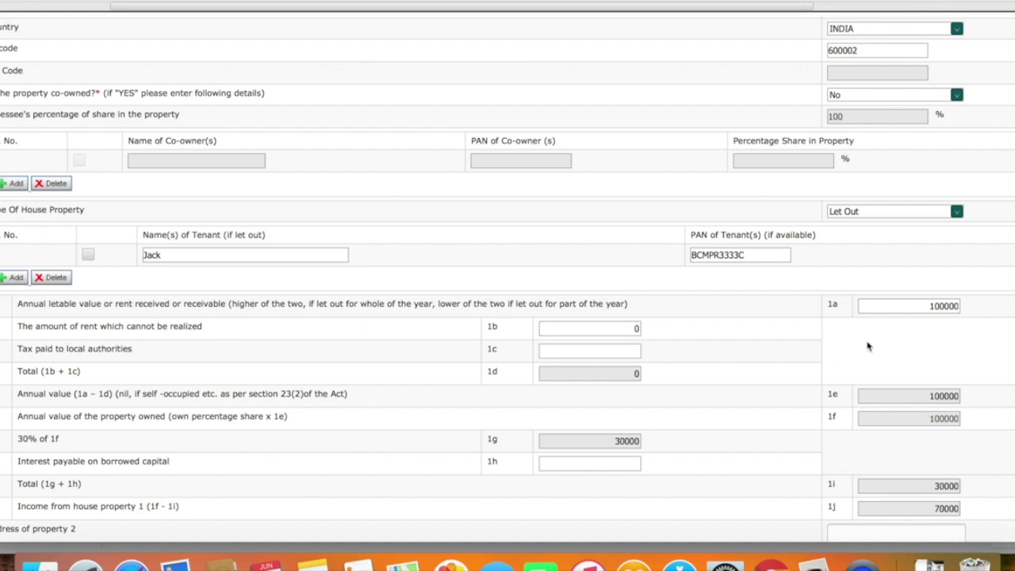
Enter 5000 tax paid to local authorities in 1c, giving annual value 95000
{"action": "left_click", "coordinate": [632, 347]}
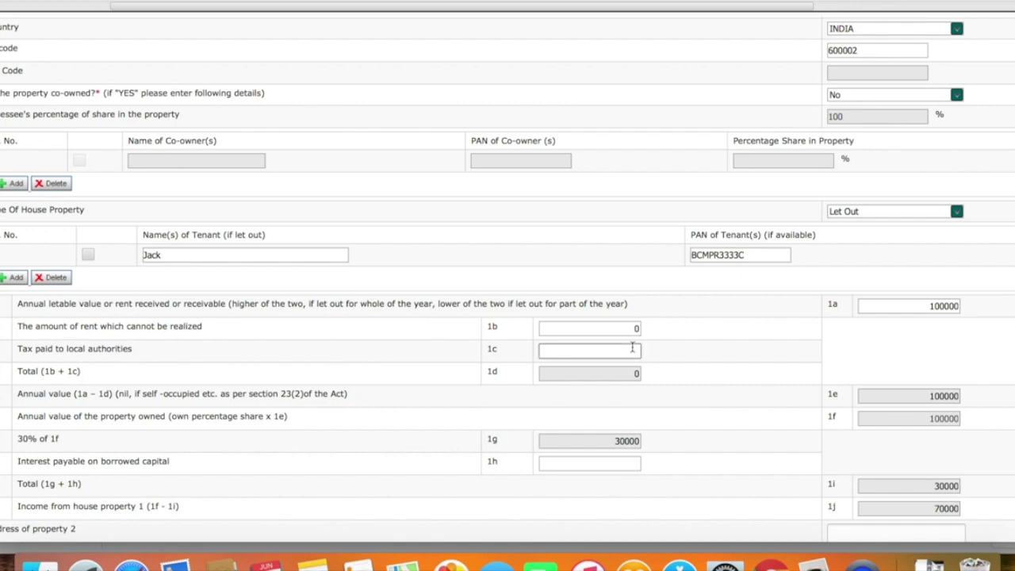
{"action": "type", "text": "5000"}
{"action": "left_click", "coordinate": [875, 352]}
{"action": "left_click", "coordinate": [625, 356]}
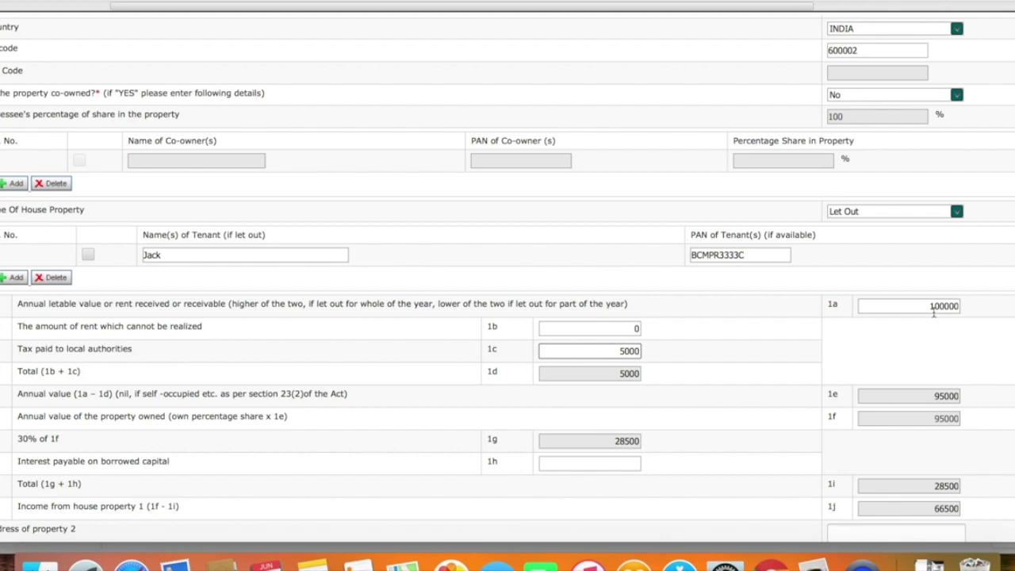
{"action": "left_click", "coordinate": [933, 312]}
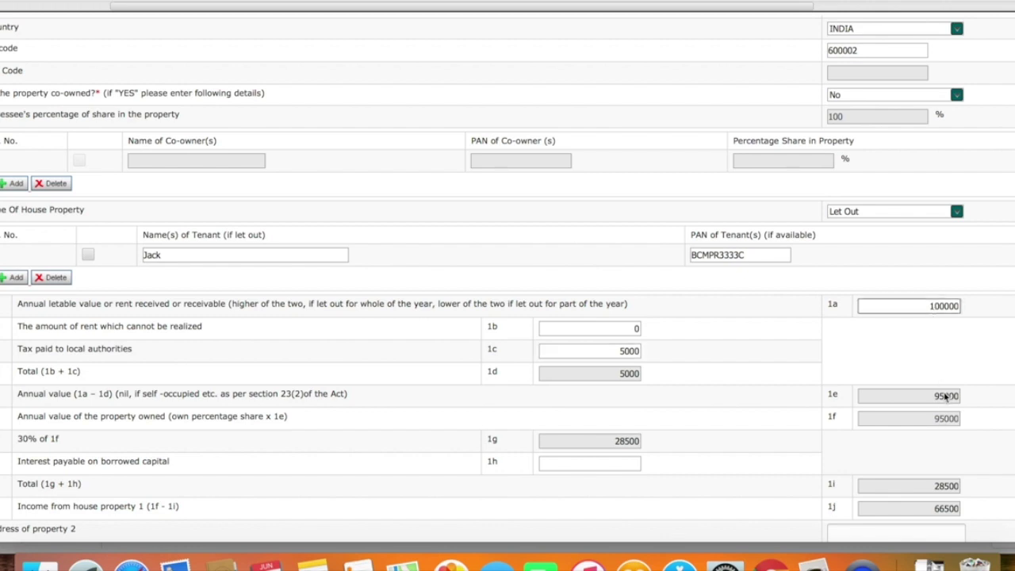
{"action": "scroll", "coordinate": [670, 424], "scroll_direction": "down", "scroll_amount": 2}
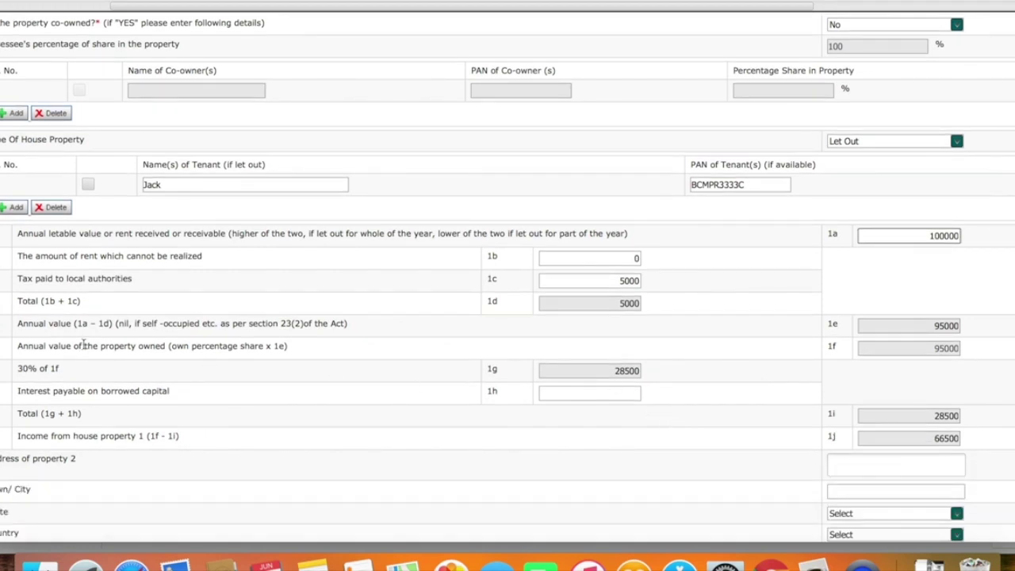
Enter 300000 interest on borrowed capital in 1h, making property 1's income -233500
{"action": "left_click_drag", "start_coordinate": [17, 369], "coordinate": [55, 370]}
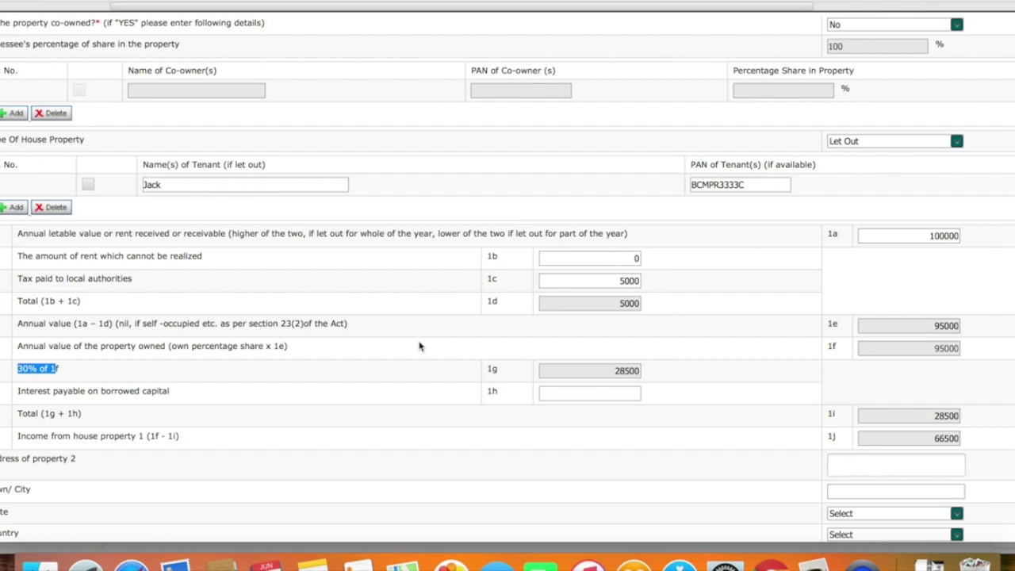
{"action": "left_click", "coordinate": [57, 384]}
{"action": "left_click", "coordinate": [615, 391]}
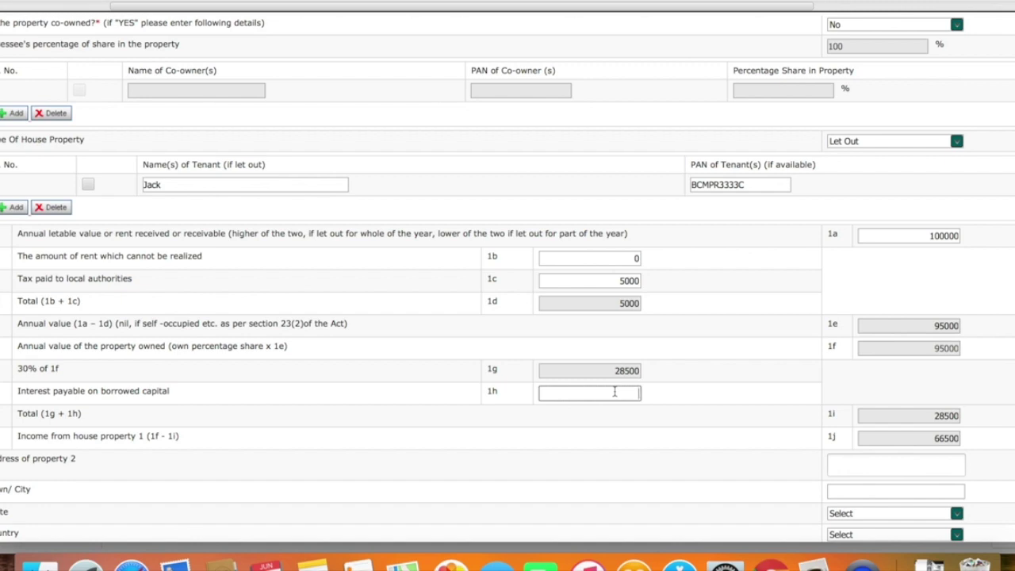
{"action": "type", "text": "200000"}
{"action": "key", "text": "Tab"}
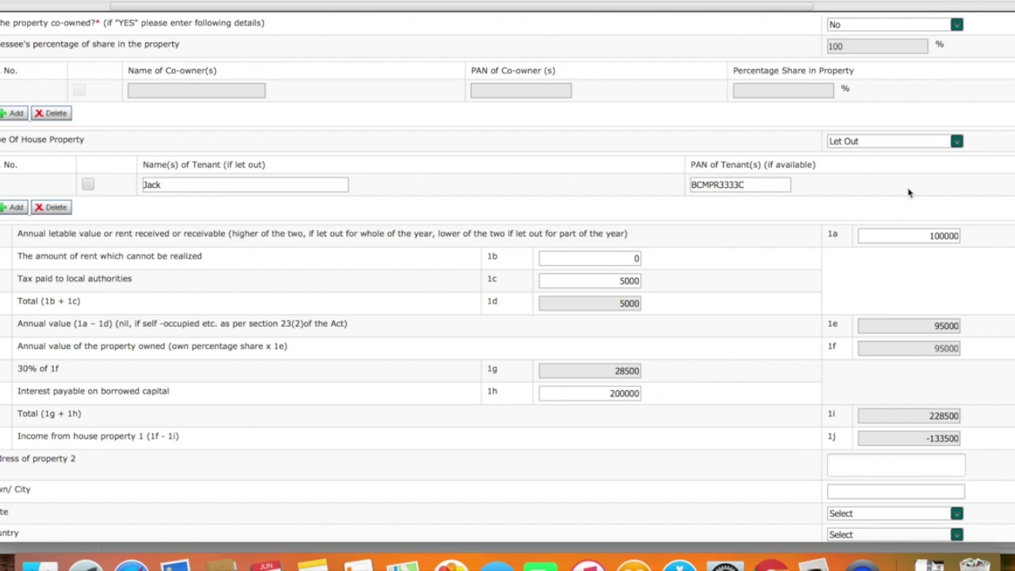
{"action": "double_click", "coordinate": [637, 393]}
{"action": "type", "text": "300000"}
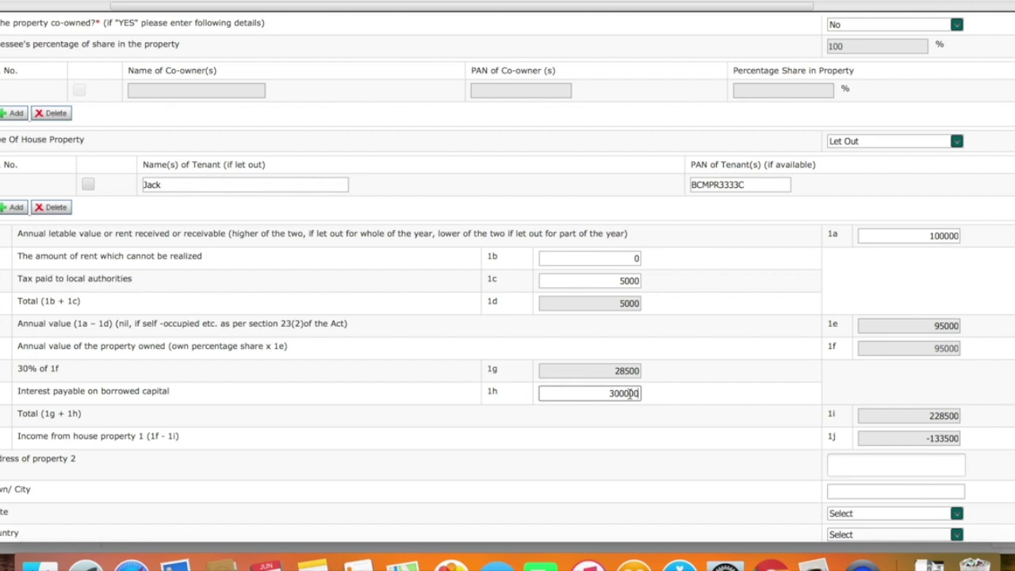
{"action": "left_click", "coordinate": [933, 439]}
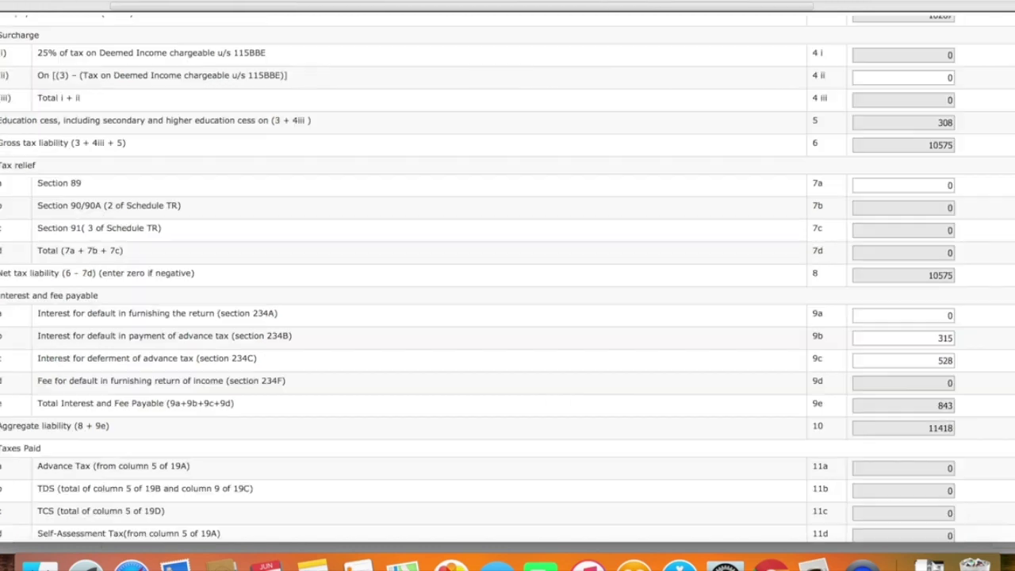
Scroll through the return to review the loss set off against total income
{"action": "scroll", "coordinate": [120, 216], "scroll_direction": "up", "scroll_amount": 5}
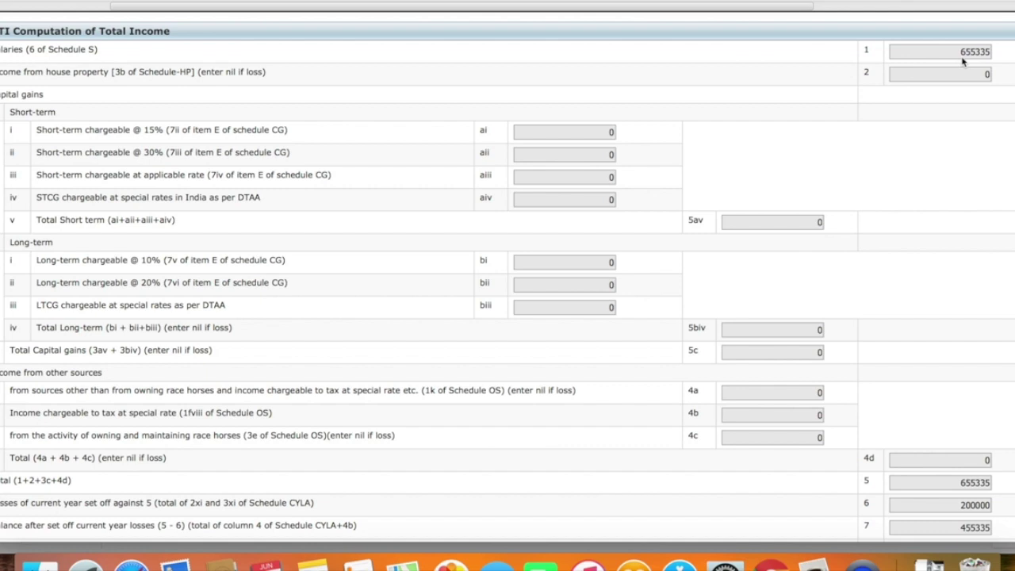
{"action": "scroll", "coordinate": [963, 62], "scroll_direction": "down", "scroll_amount": 3}
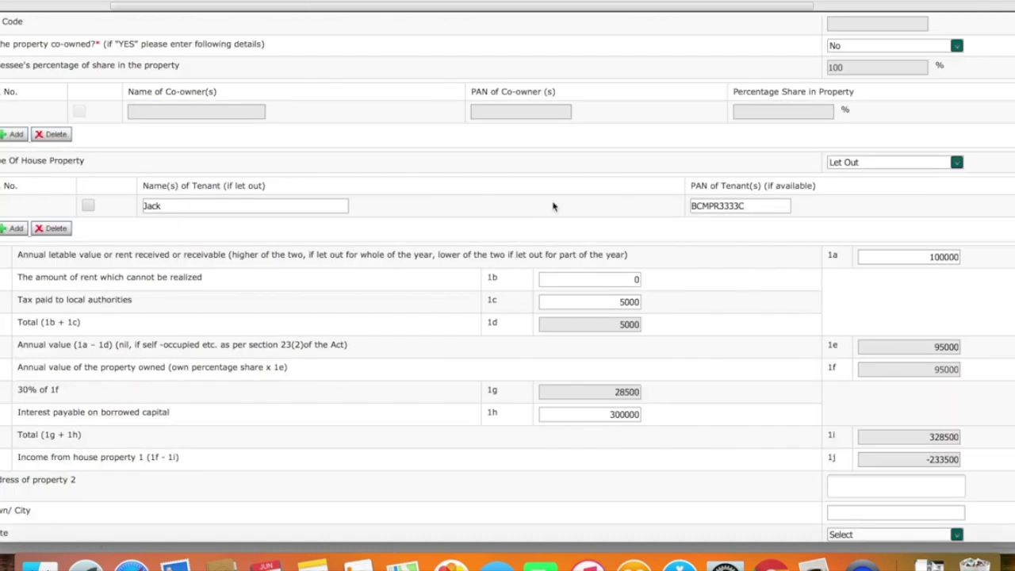
Replace the 1h borrowed-capital interest with 200000, reducing property 1's income to -133500
{"action": "double_click", "coordinate": [624, 414]}
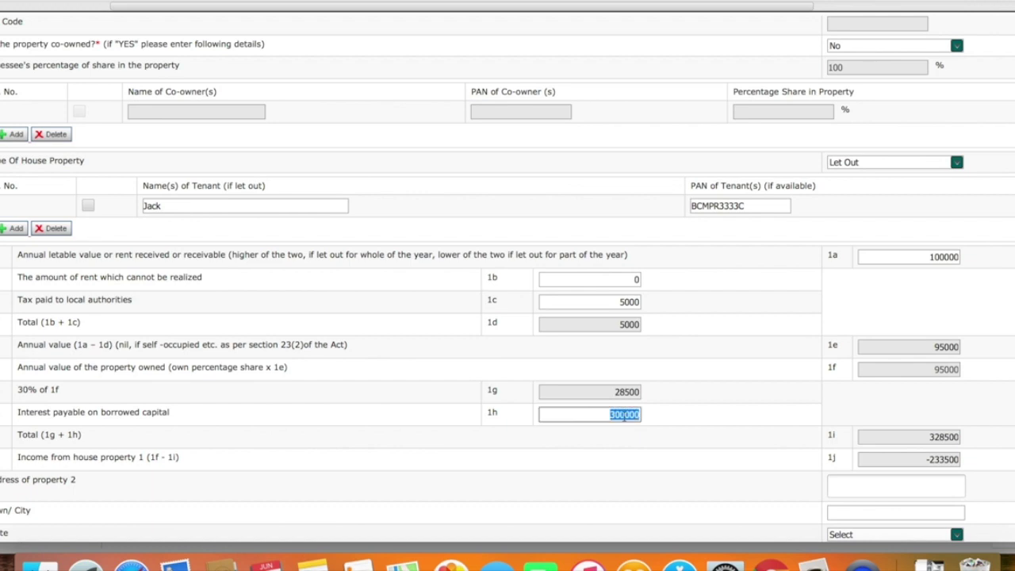
{"action": "type", "text": "20000"}
{"action": "key", "text": "Tab"}
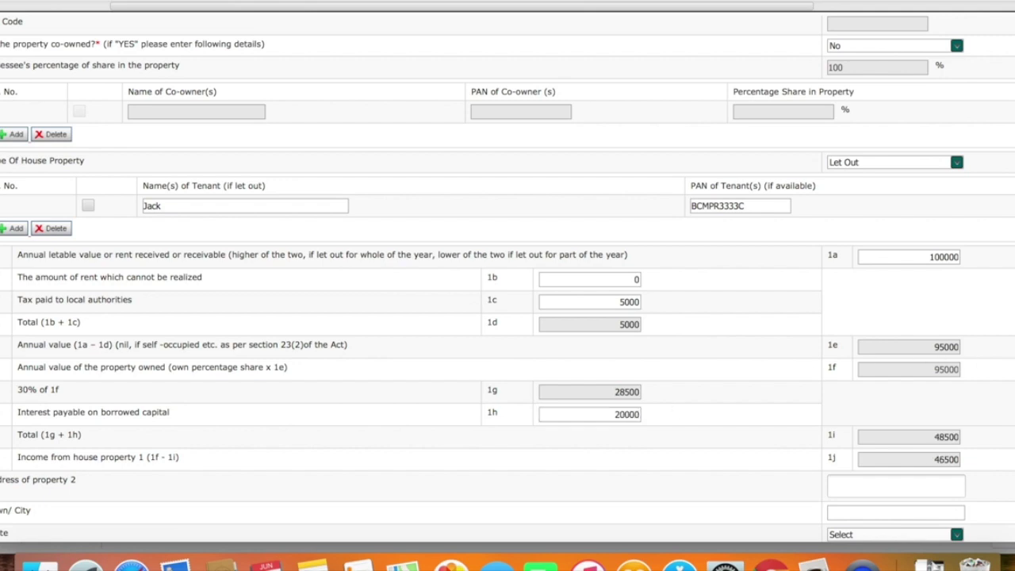
{"action": "left_click", "coordinate": [628, 414]}
{"action": "type", "text": "0"}
{"action": "left_click", "coordinate": [1004, 342]}
Scroll past property 2 to row 3b, where house property income totals -133500
{"action": "scroll", "coordinate": [675, 346], "scroll_direction": "down", "scroll_amount": 2}
{"action": "scroll", "coordinate": [675, 347], "scroll_direction": "down", "scroll_amount": 3}
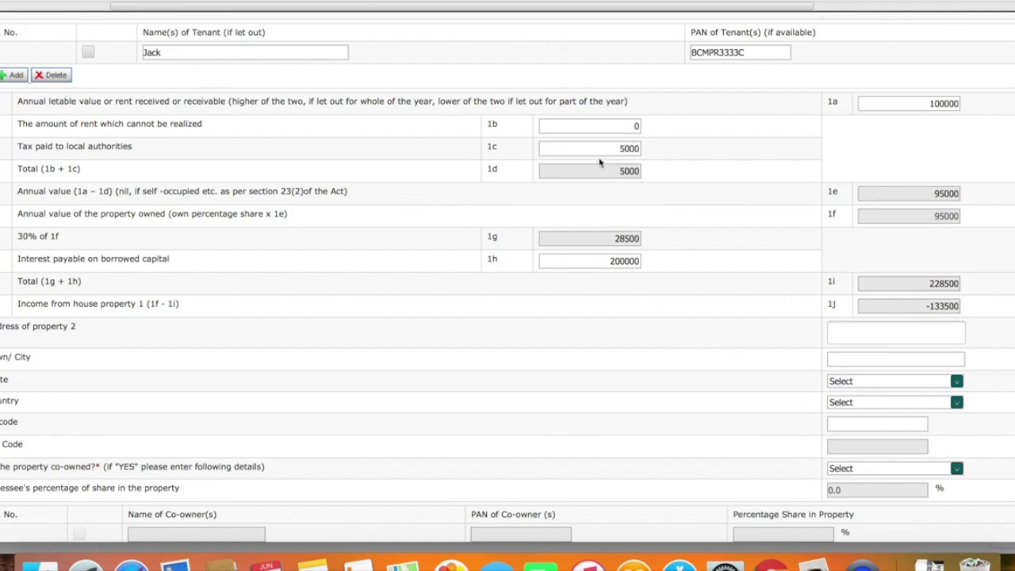
{"action": "scroll", "coordinate": [582, 342], "scroll_direction": "down", "scroll_amount": 4}
{"action": "scroll", "coordinate": [582, 339], "scroll_direction": "down", "scroll_amount": 8}
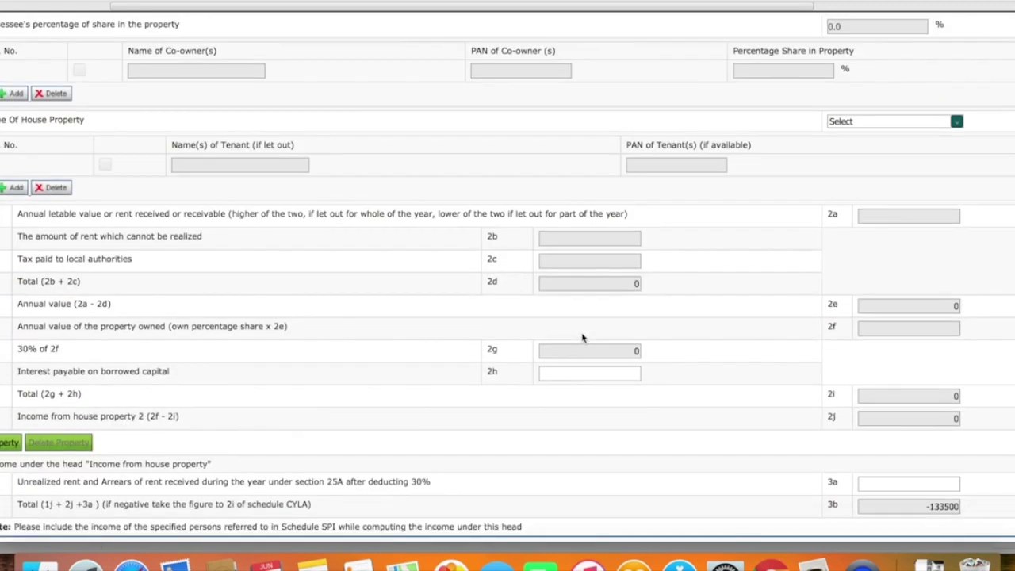
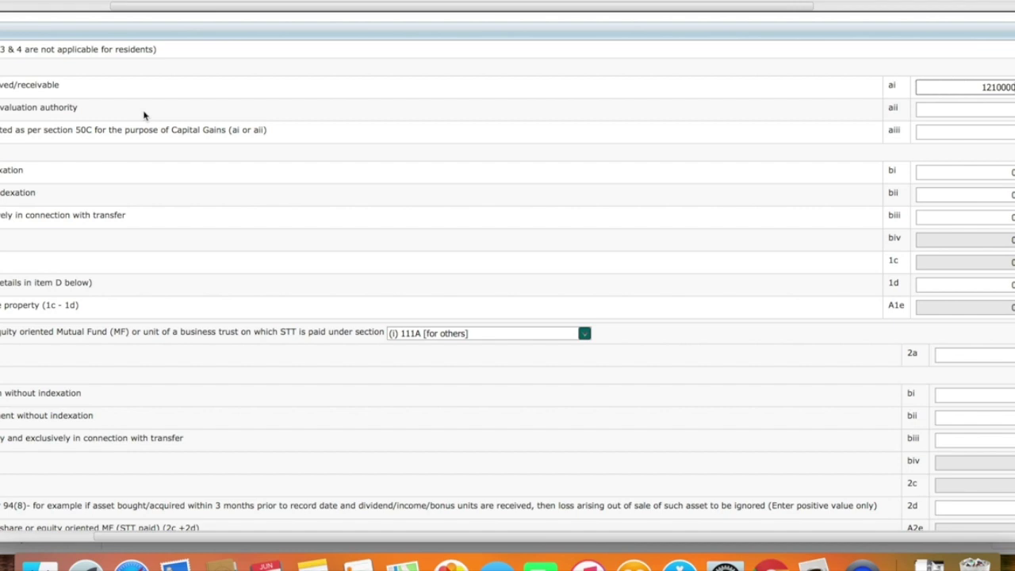
Enter 1210000 as stamp valuation in aii and adopted value in aiii, then show the Zoho Show slide
{"action": "left_click", "coordinate": [972, 115]}
{"action": "type", "text": "121"}
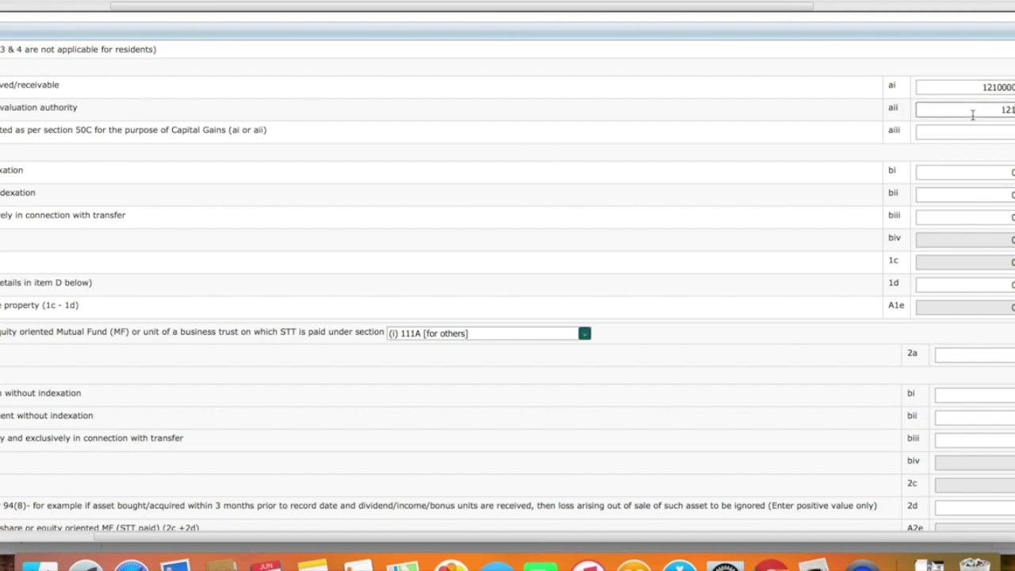
{"action": "type", "text": "0000"}
{"action": "scroll", "coordinate": [428, 88], "scroll_direction": "left", "scroll_amount": 5}
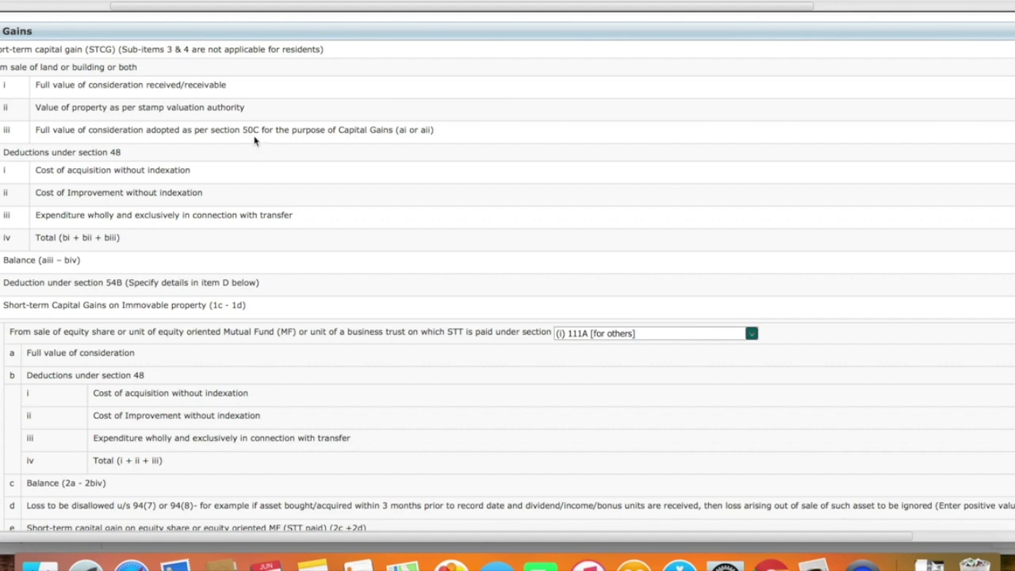
{"action": "scroll", "coordinate": [255, 141], "scroll_direction": "right", "scroll_amount": 4}
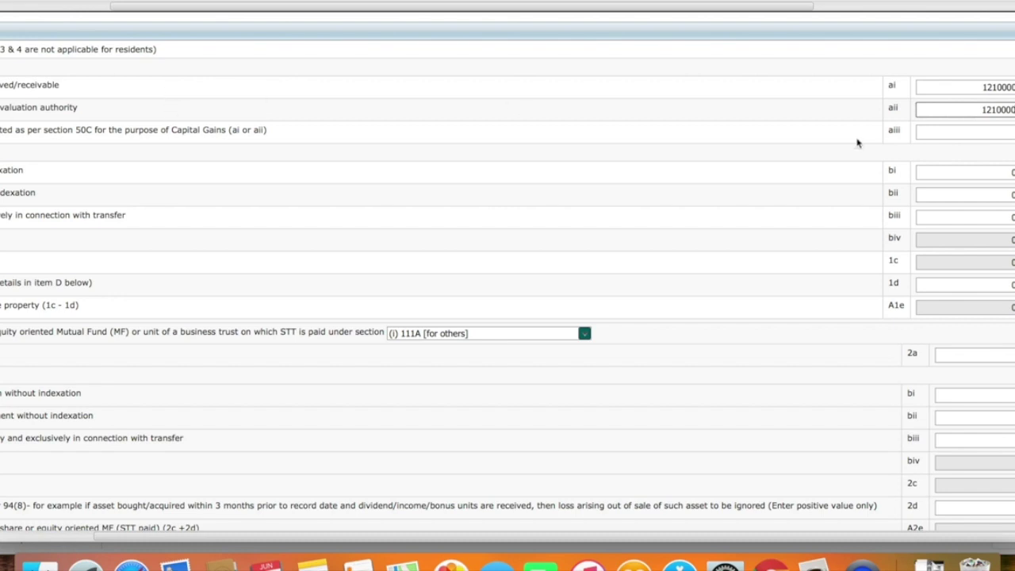
{"action": "left_click", "coordinate": [1002, 132]}
{"action": "type", "text": "12"}
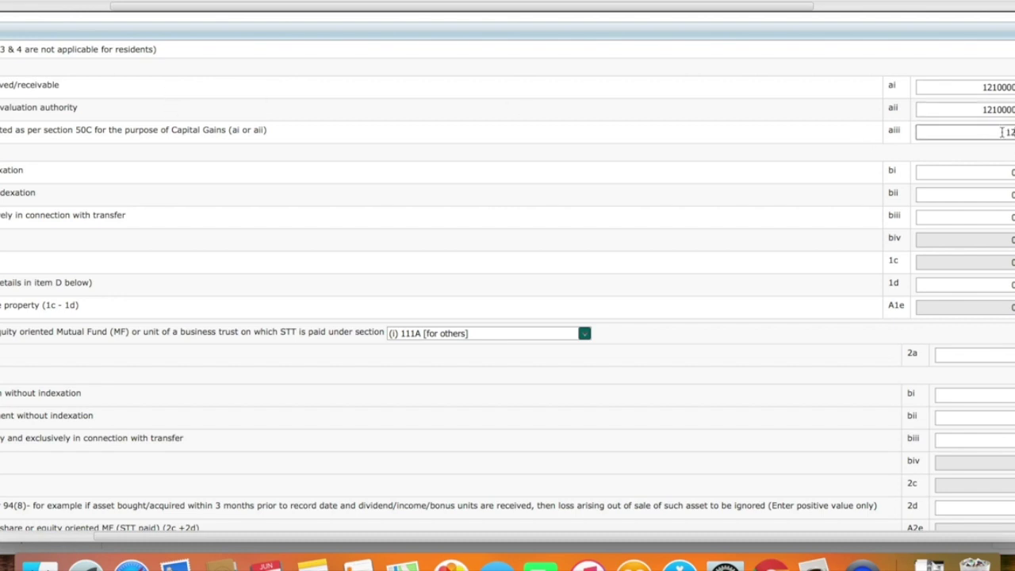
{"action": "type", "text": "10000"}
{"action": "key", "text": "Tab"}
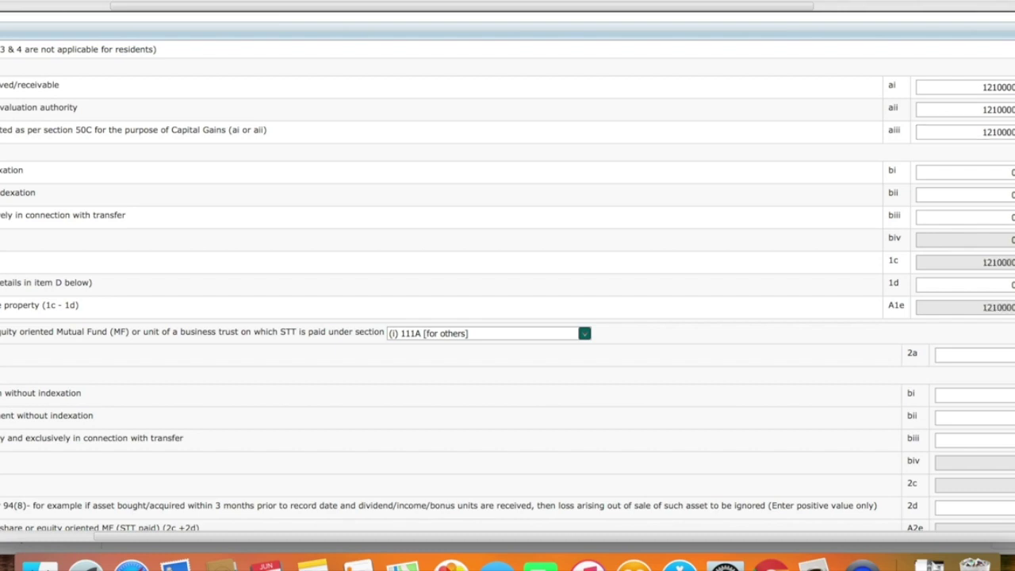
{"action": "scroll", "coordinate": [777, 173], "scroll_direction": "left", "scroll_amount": 5}
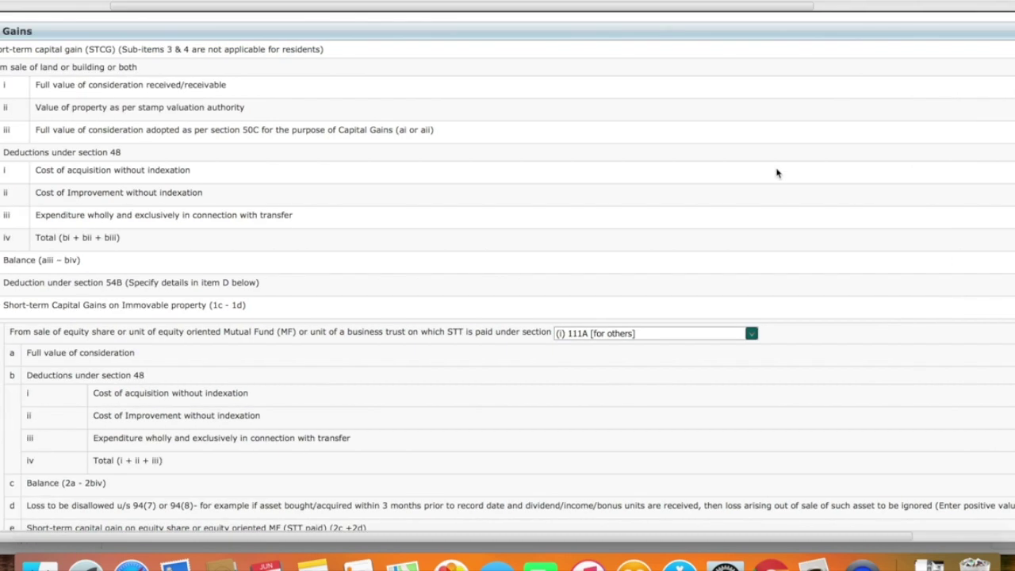
{"action": "key", "text": "super+Tab"}
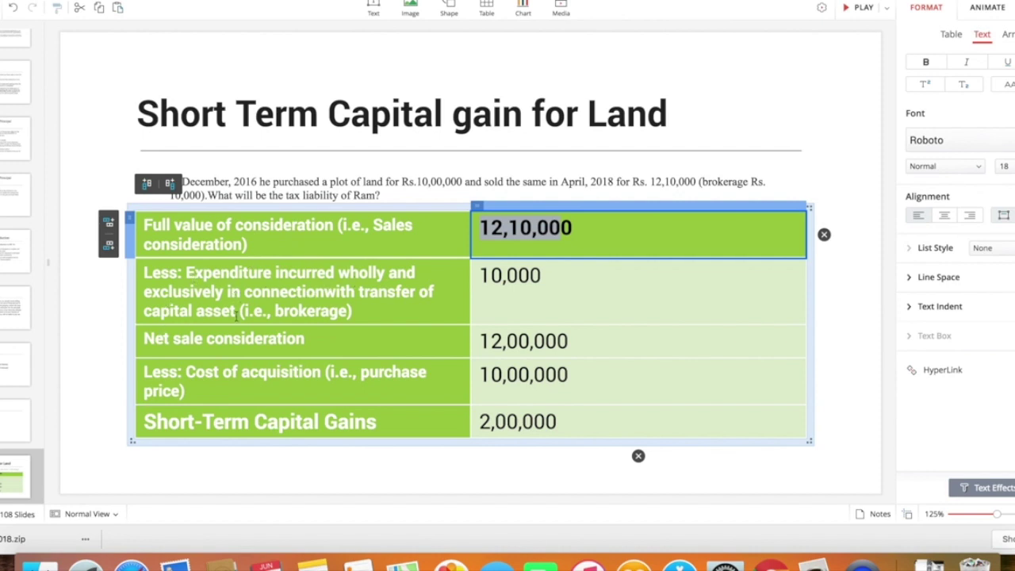
Back in the form, replace the 0 in biii with brokerage of 10000
{"action": "key", "text": "super+Tab"}
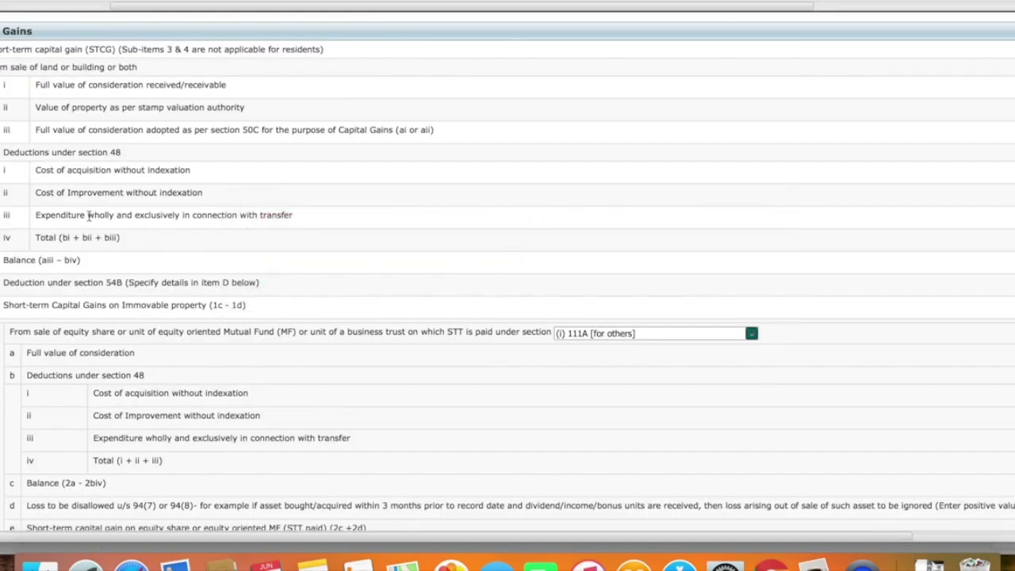
{"action": "scroll", "coordinate": [233, 225], "scroll_direction": "right", "scroll_amount": 5}
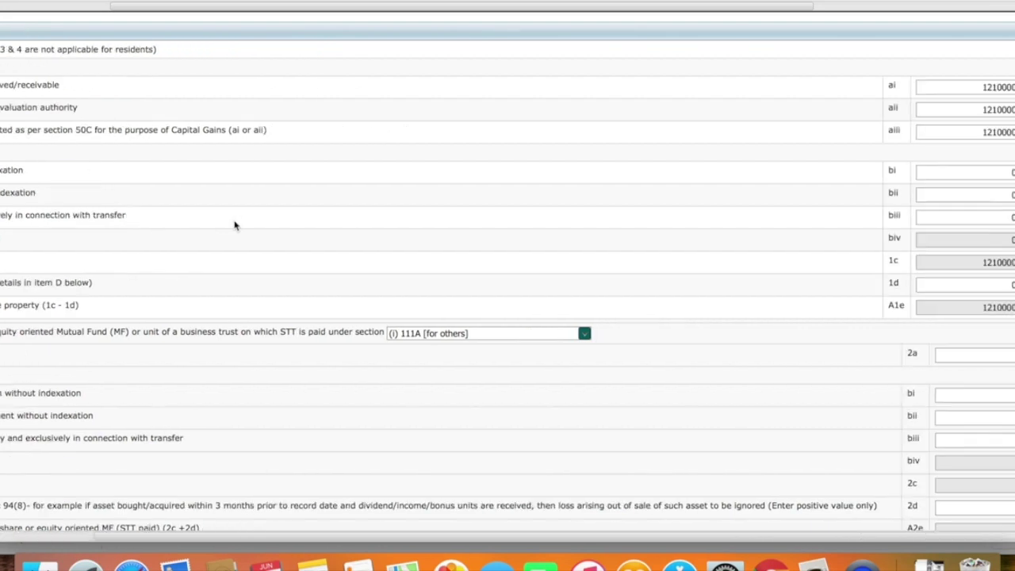
{"action": "left_click", "coordinate": [1007, 218]}
{"action": "key", "text": "BackSpace"}
{"action": "type", "text": "10000"}
After checking the slide, enter 1000000 as cost of acquisition in bi
{"action": "key", "text": "super+Tab"}
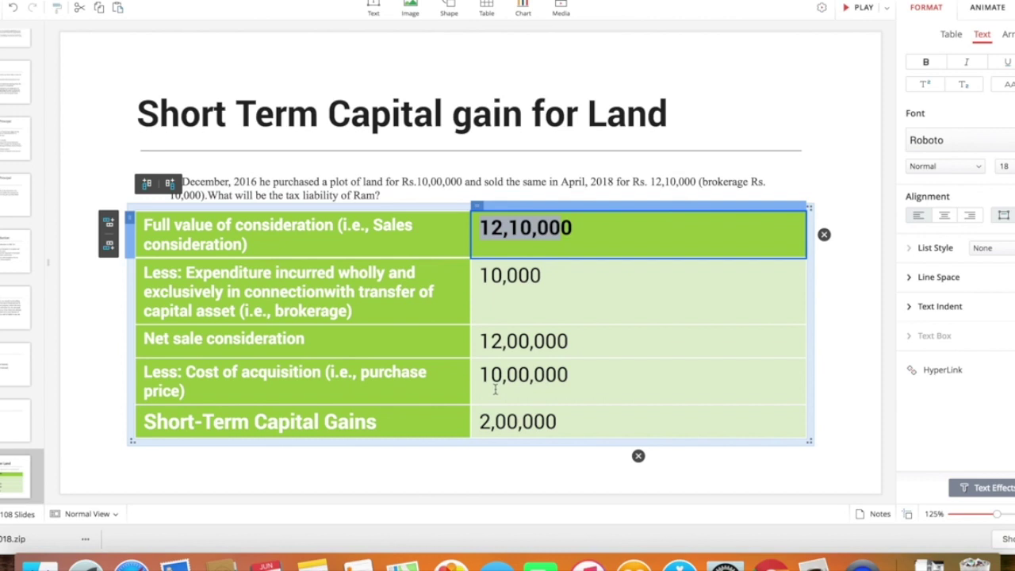
{"action": "key", "text": "super+Tab"}
{"action": "double_click", "coordinate": [980, 173]}
{"action": "type", "text": "1000000"}
{"action": "key", "text": "Tab"}
{"action": "scroll", "coordinate": [999, 147], "scroll_direction": "left", "scroll_amount": 5}
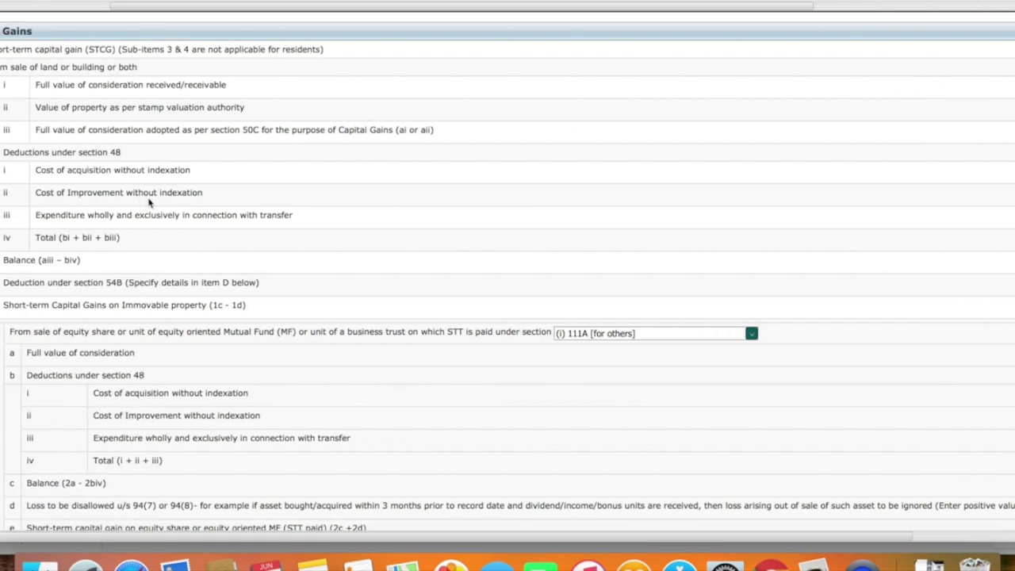
Review the Schedule CG labels, highlight 'indexation' in the cost label, then bring up the worked-example slide
{"action": "scroll", "coordinate": [191, 203], "scroll_direction": "right", "scroll_amount": 3}
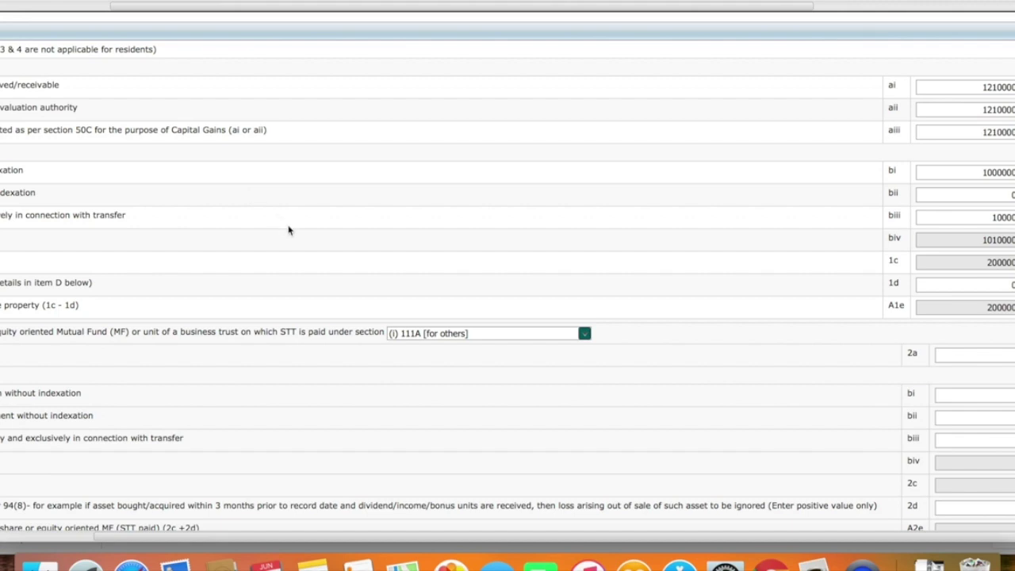
{"action": "scroll", "coordinate": [289, 230], "scroll_direction": "left", "scroll_amount": 5}
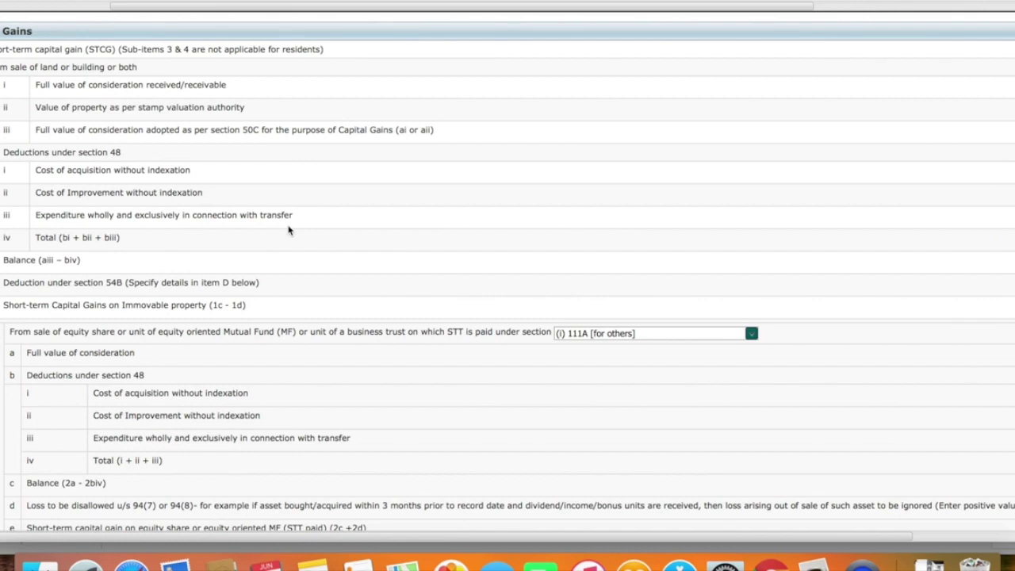
{"action": "double_click", "coordinate": [167, 170]}
{"action": "scroll", "coordinate": [286, 188], "scroll_direction": "right", "scroll_amount": 5}
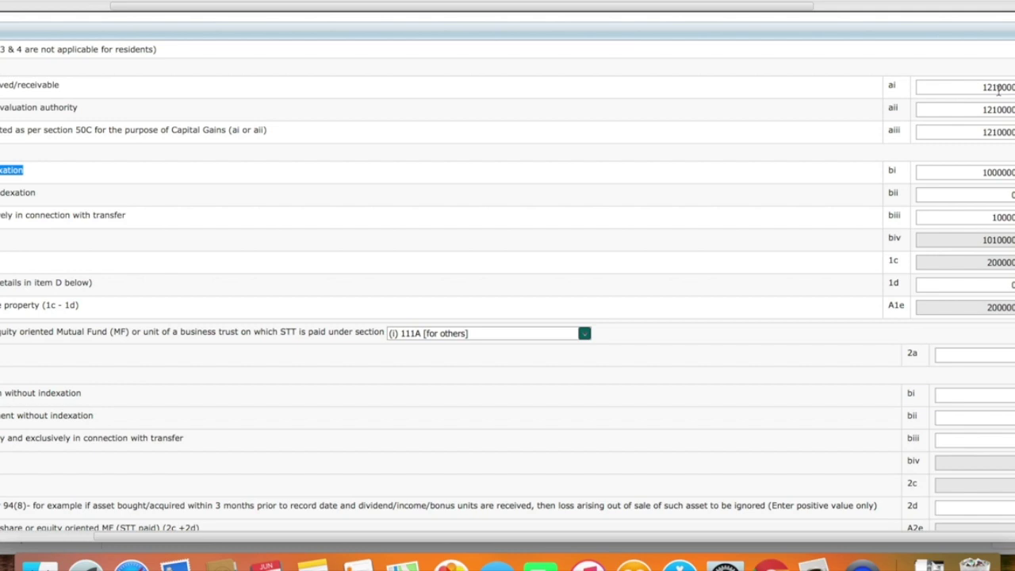
{"action": "key", "text": "super+Tab"}
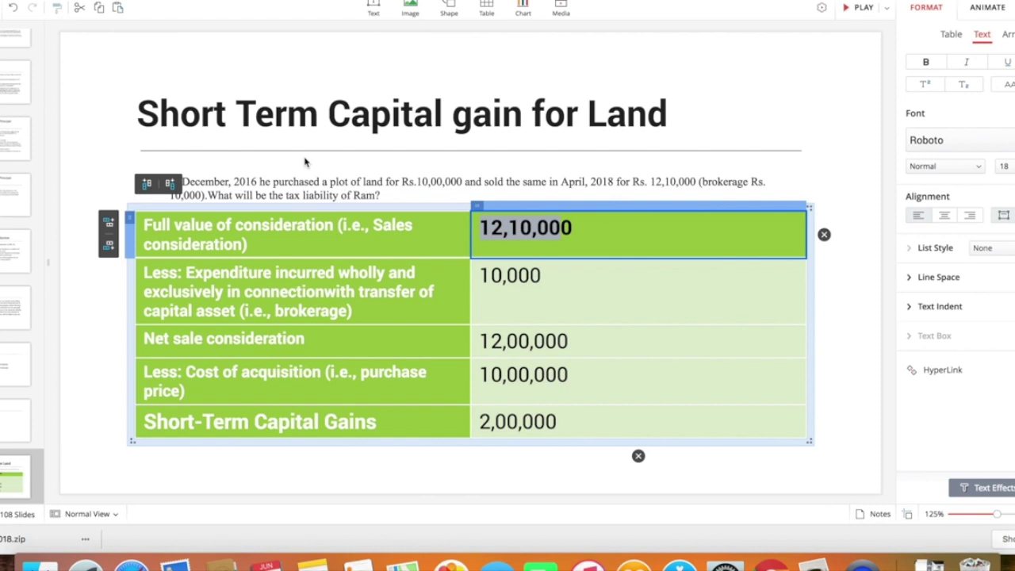
Deselect the table cell, select the slide's question text, and return to the tax form
{"action": "left_click", "coordinate": [305, 162]}
{"action": "left_click", "coordinate": [309, 181]}
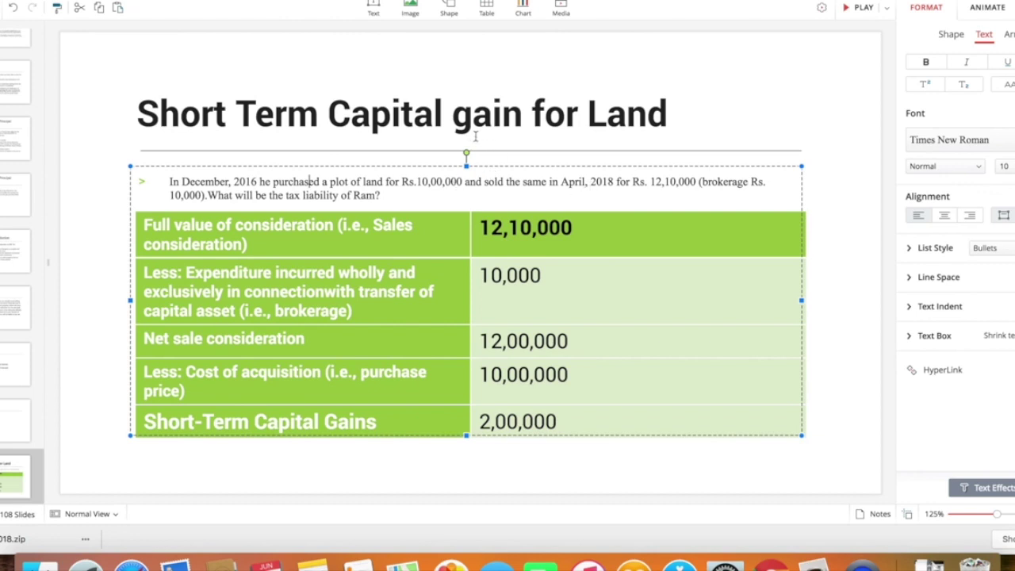
{"action": "key", "text": "super+Tab"}
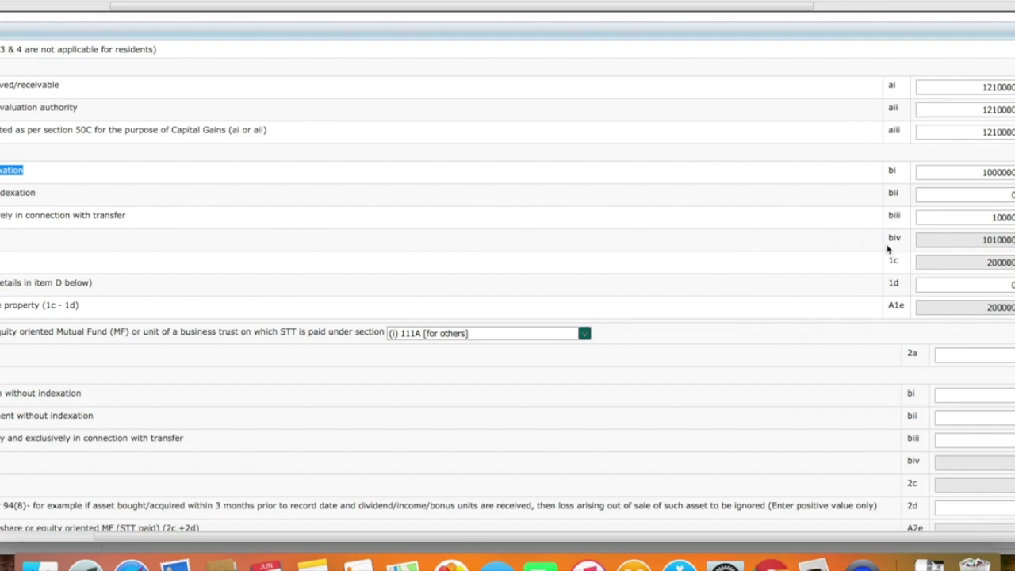
{"action": "scroll", "coordinate": [800, 317], "scroll_direction": "down", "scroll_amount": 10}
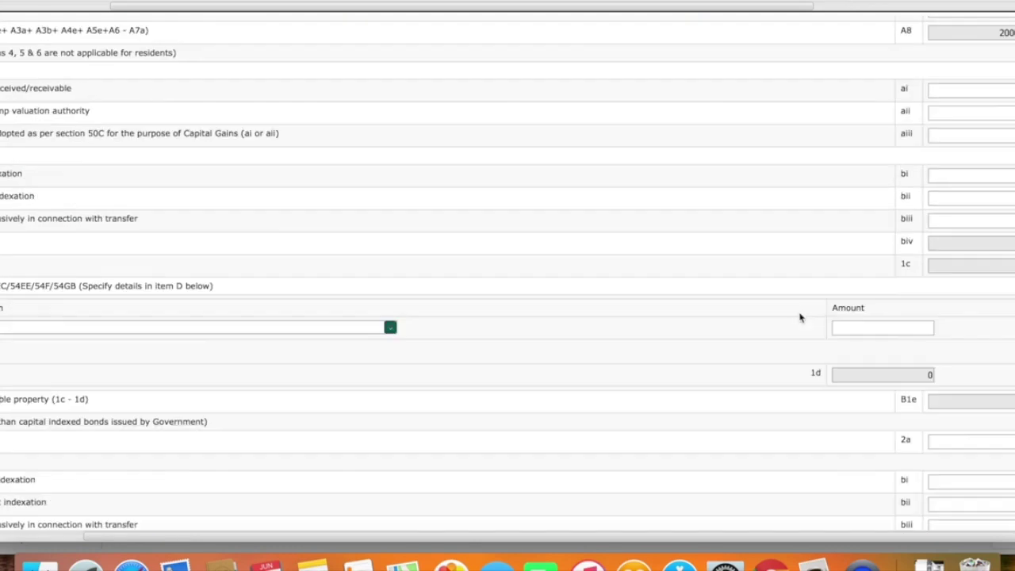
{"action": "scroll", "coordinate": [799, 318], "scroll_direction": "down", "scroll_amount": 10}
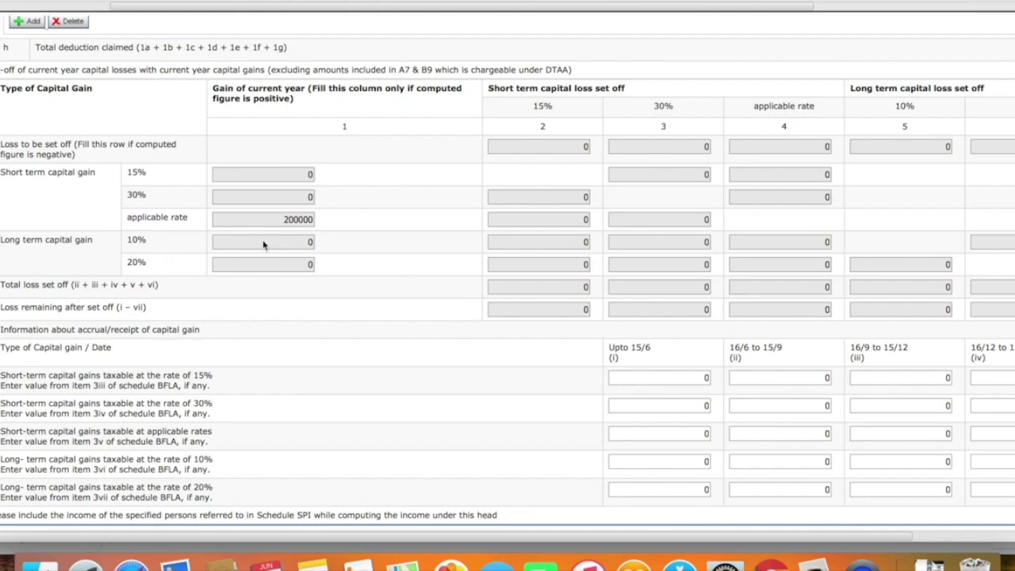
{"action": "scroll", "coordinate": [264, 244], "scroll_direction": "up", "scroll_amount": 1}
{"action": "scroll", "coordinate": [264, 244], "scroll_direction": "down", "scroll_amount": 20}
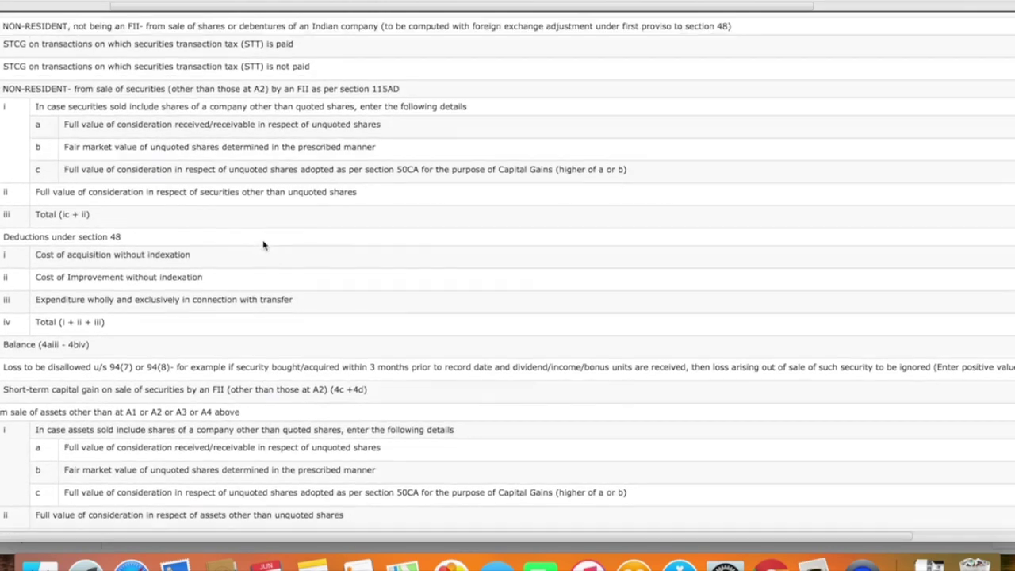
{"action": "scroll", "coordinate": [264, 244], "scroll_direction": "up", "scroll_amount": 15}
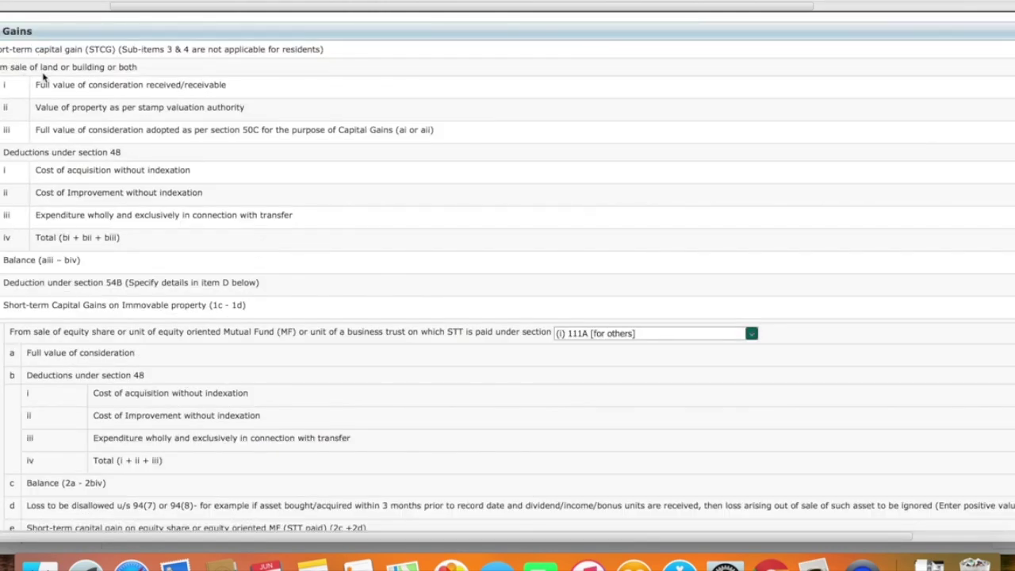
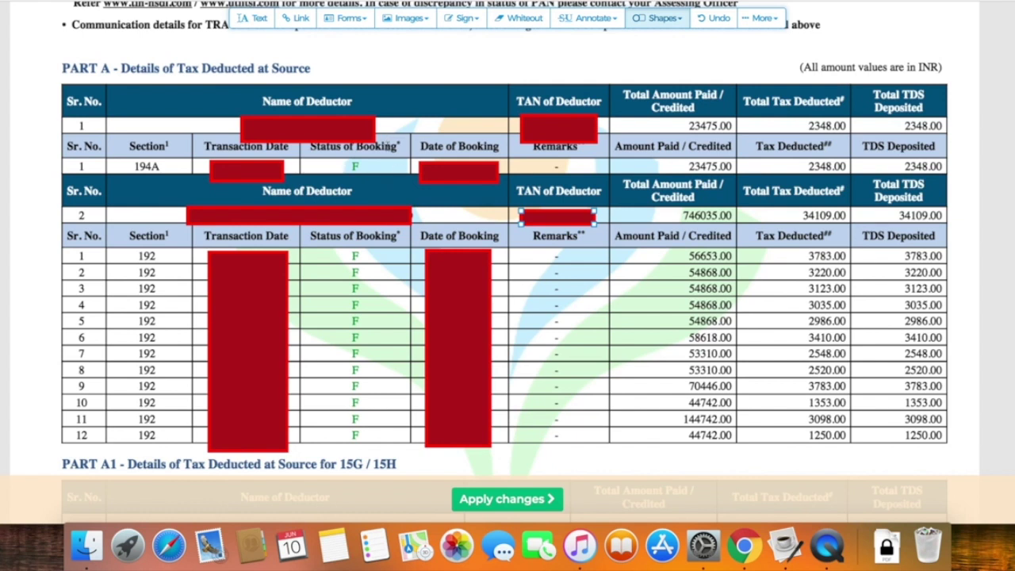
{"action": "left_click", "coordinate": [418, 180]}
{"action": "left_click", "coordinate": [244, 165]}
{"action": "left_click", "coordinate": [329, 162]}
Enter 23475 as gross interest (1b) in Schedule OS, then return to the TDS statement PDF
{"action": "key", "text": "super+Tab"}
{"action": "key", "text": "super+Tab"}
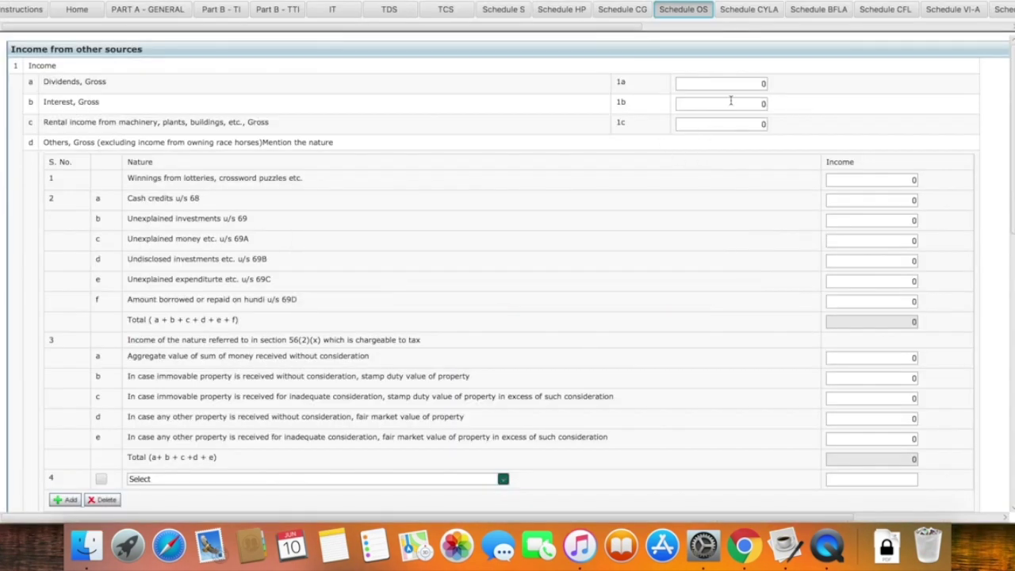
{"action": "left_click", "coordinate": [748, 81]}
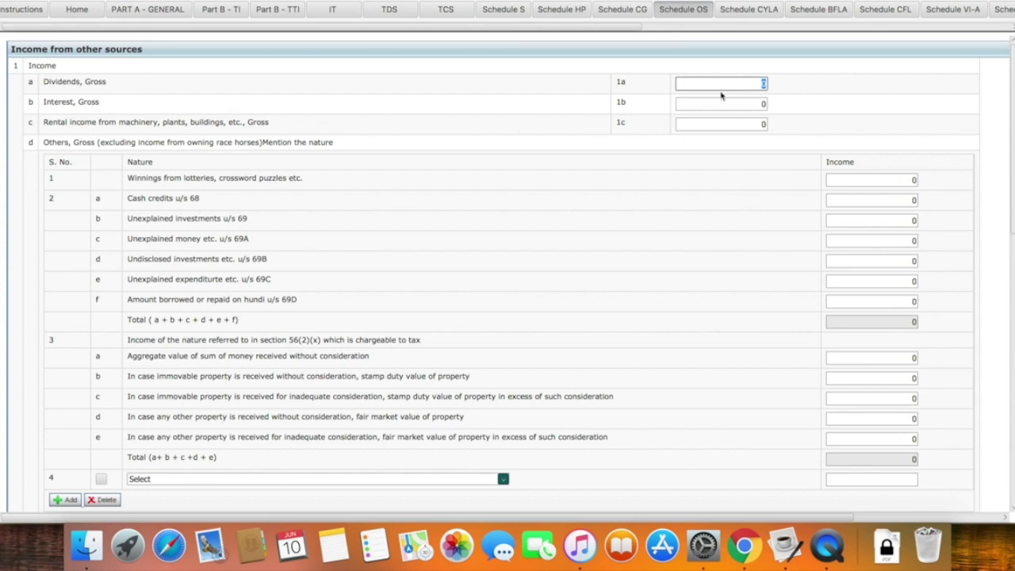
{"action": "left_click", "coordinate": [749, 103]}
{"action": "type", "text": "2"}
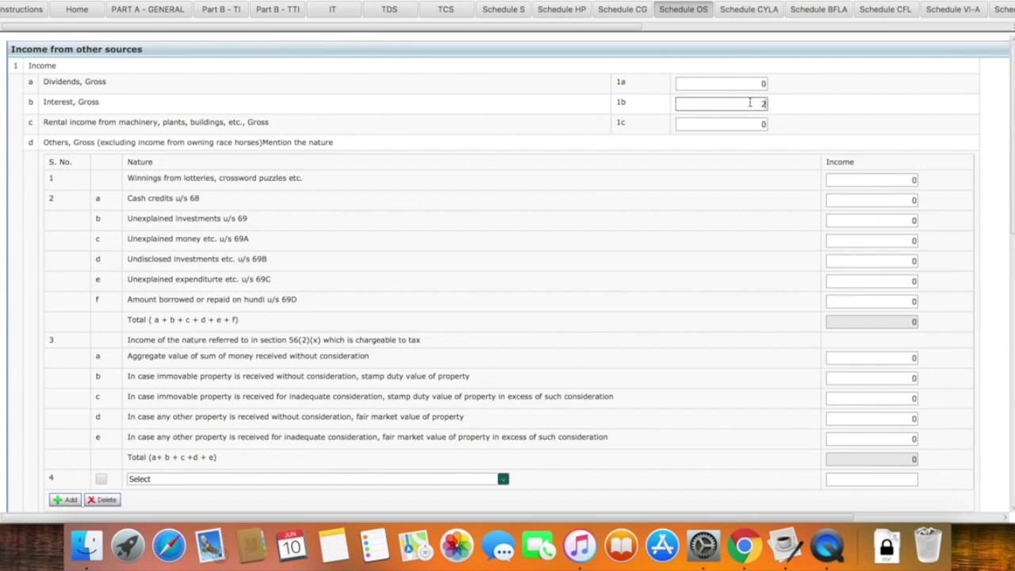
{"action": "type", "text": "3475"}
{"action": "left_click", "coordinate": [917, 104]}
{"action": "scroll", "coordinate": [917, 105], "scroll_direction": "down", "scroll_amount": 10}
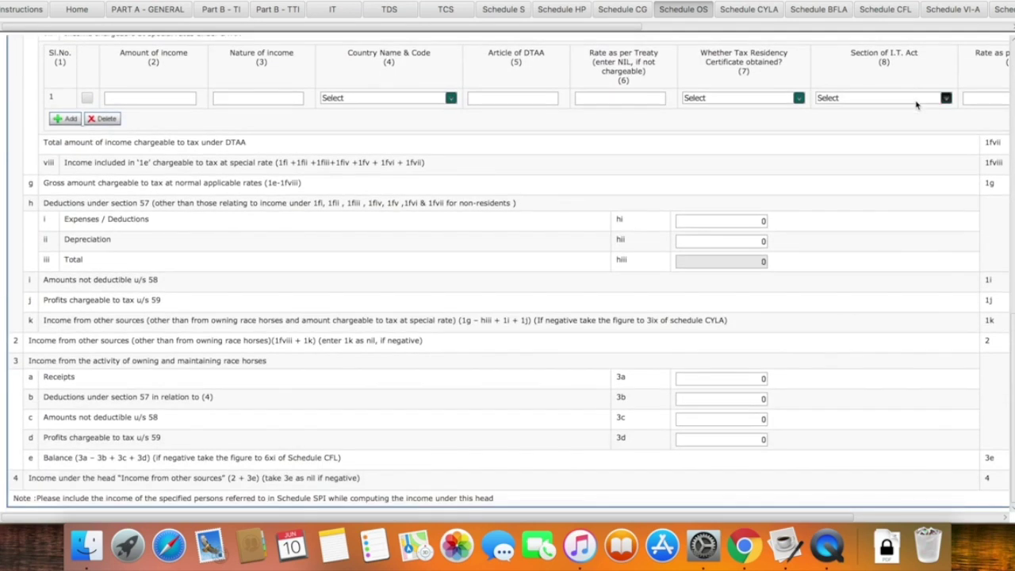
{"action": "scroll", "coordinate": [917, 105], "scroll_direction": "up", "scroll_amount": 10}
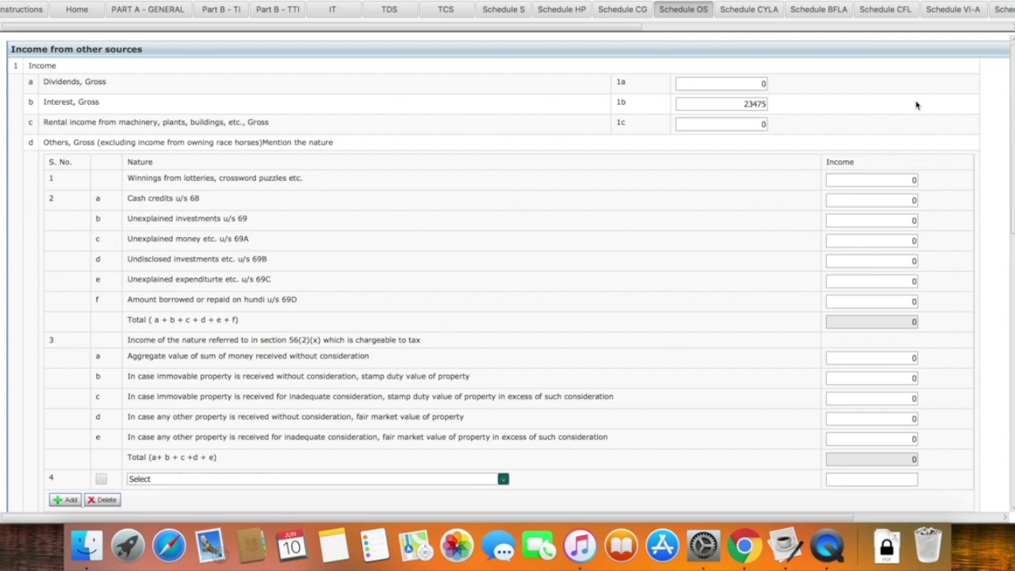
{"action": "key", "text": "super+Tab"}
{"action": "key", "text": "super+Tab"}
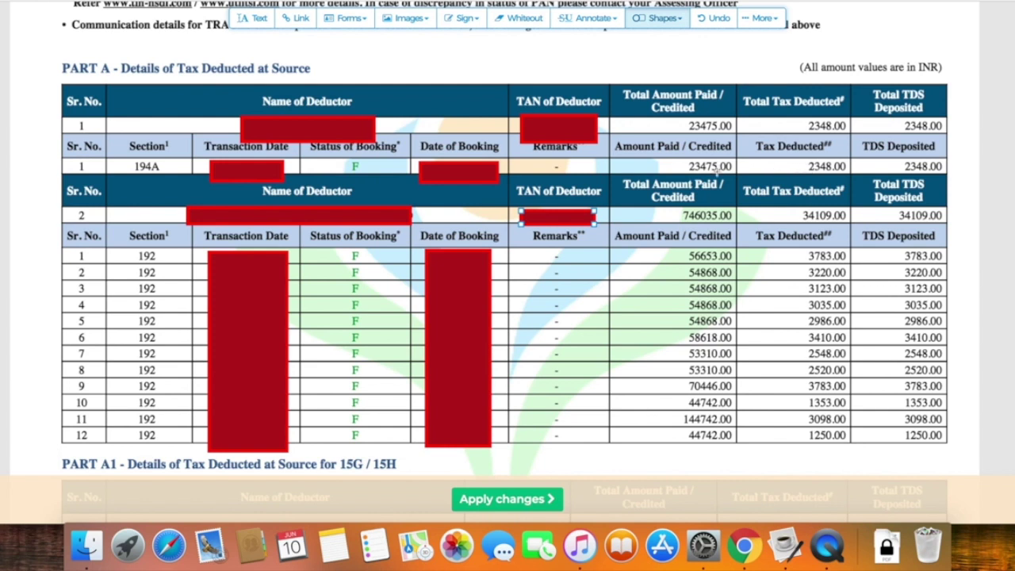
Leave the TDS statement PDF and bring the ITR utility's Schedule OS page back to the front
{"action": "key", "text": "super+Tab"}
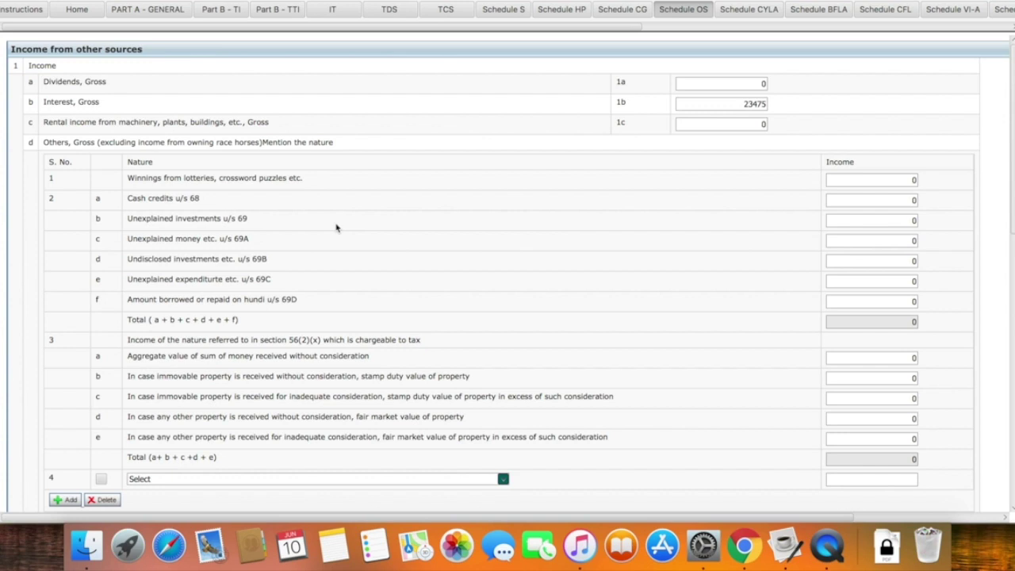
Recheck the 23475 gross interest value in Schedule OS field 1b
{"action": "scroll", "coordinate": [336, 228], "scroll_direction": "down", "scroll_amount": 10}
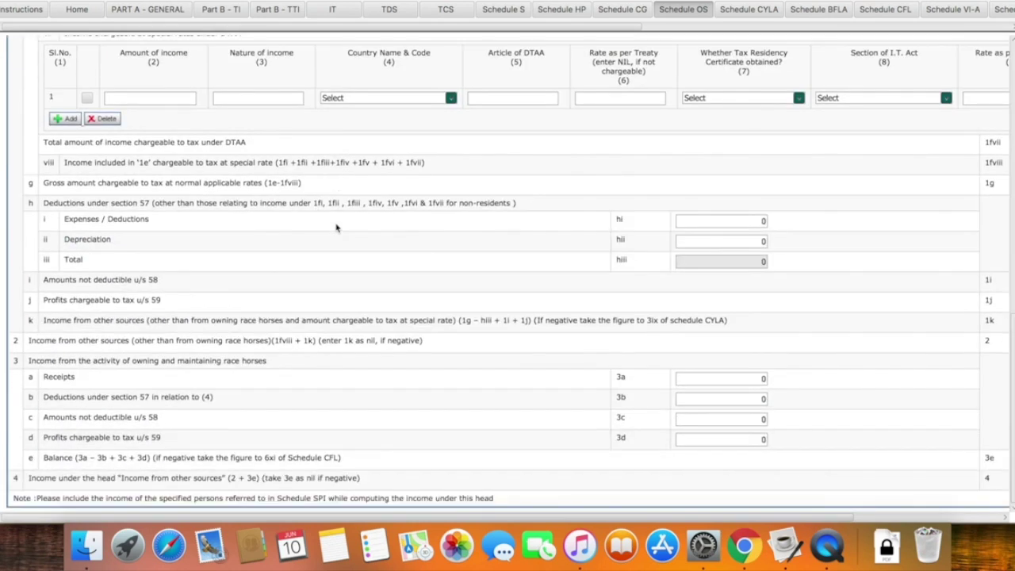
{"action": "scroll", "coordinate": [341, 228], "scroll_direction": "up", "scroll_amount": 10}
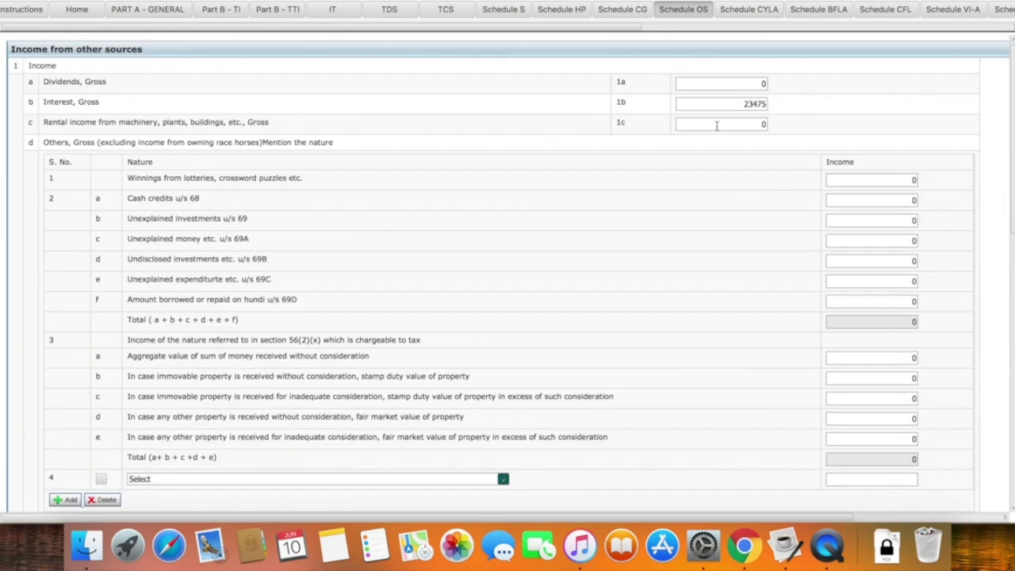
{"action": "double_click", "coordinate": [760, 104]}
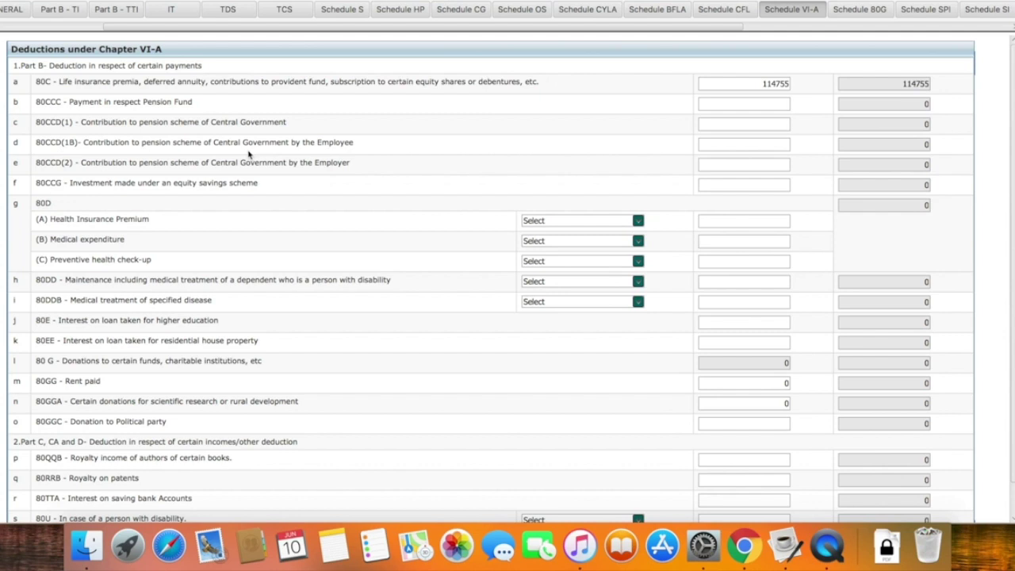
{"action": "key", "text": "super+Tab"}
{"action": "key", "text": "super+Tab"}
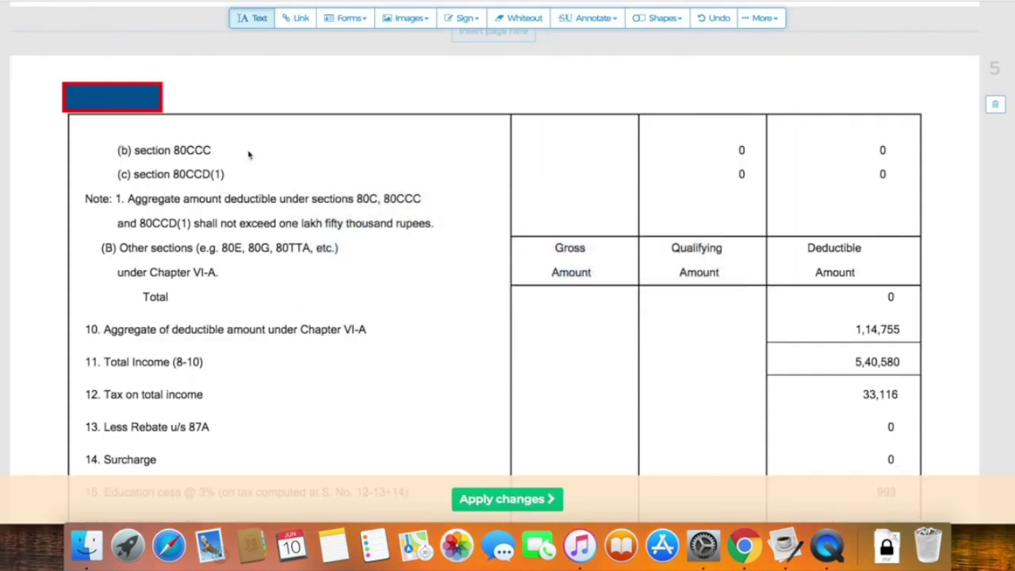
{"action": "scroll", "coordinate": [249, 155], "scroll_direction": "up", "scroll_amount": 5}
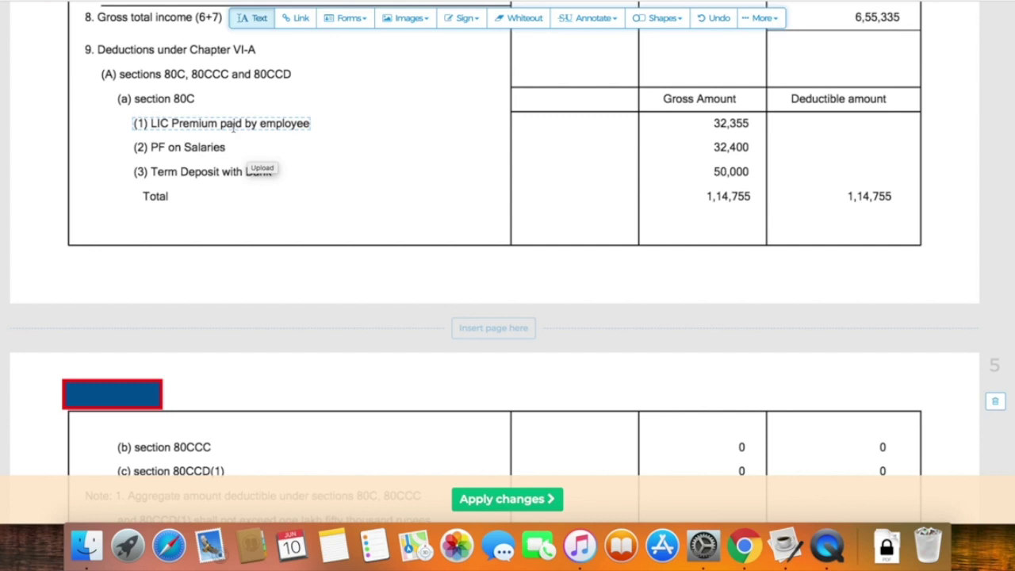
{"action": "scroll", "coordinate": [234, 127], "scroll_direction": "up", "scroll_amount": 1}
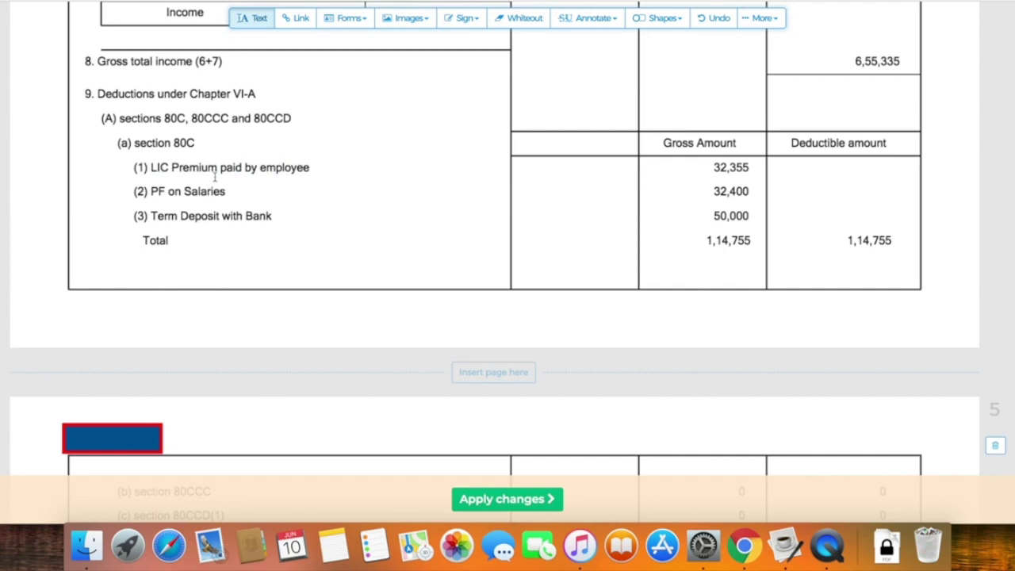
{"action": "scroll", "coordinate": [214, 191], "scroll_direction": "up", "scroll_amount": 1}
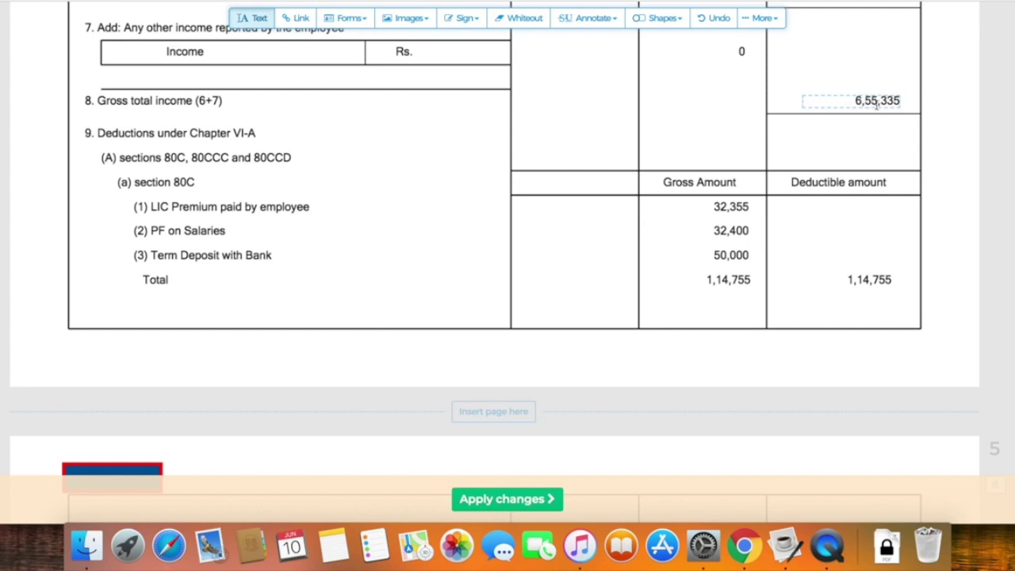
{"action": "scroll", "coordinate": [876, 105], "scroll_direction": "down", "scroll_amount": 5}
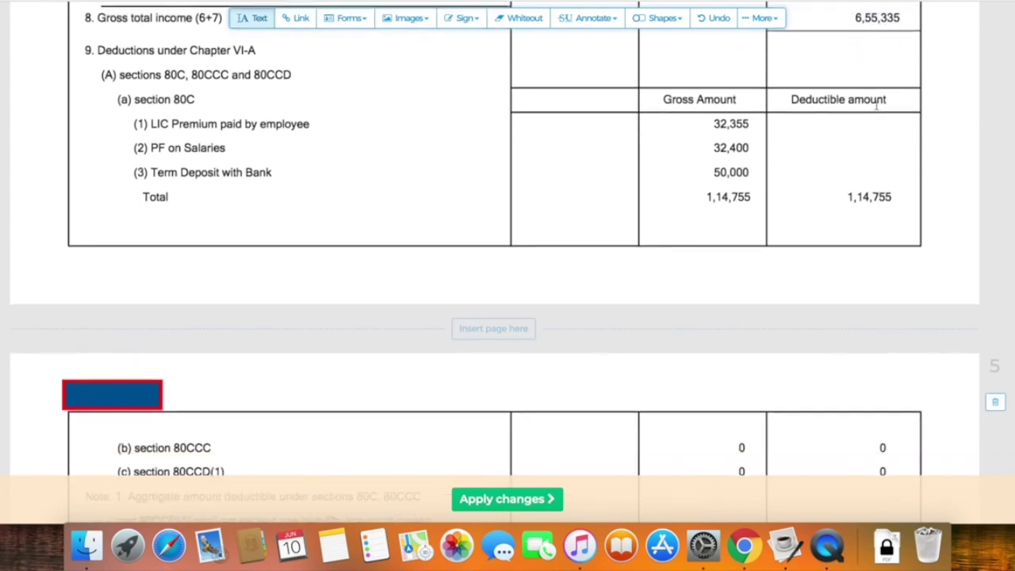
{"action": "scroll", "coordinate": [877, 105], "scroll_direction": "down", "scroll_amount": 1}
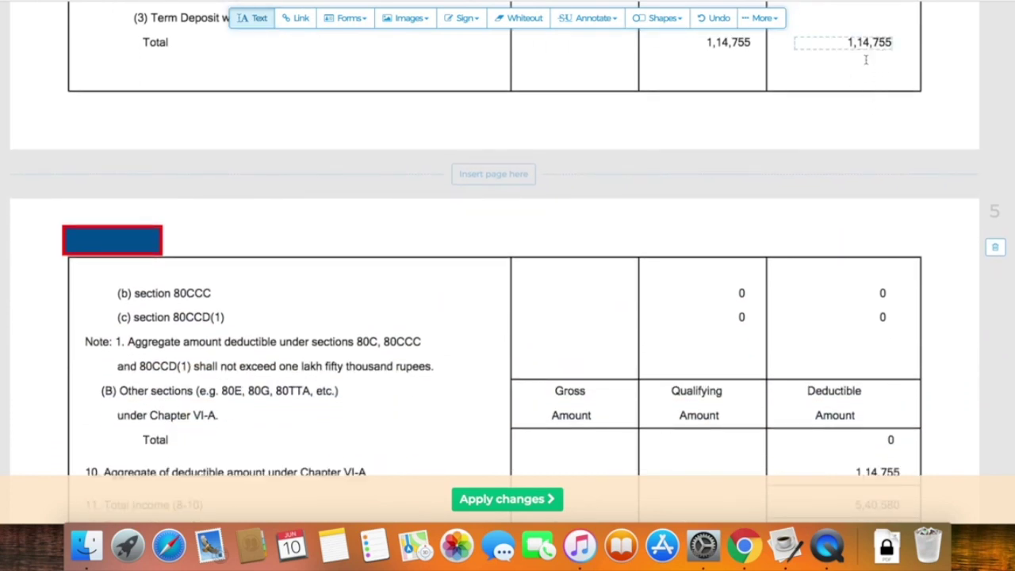
{"action": "scroll", "coordinate": [803, 228], "scroll_direction": "down", "scroll_amount": 2}
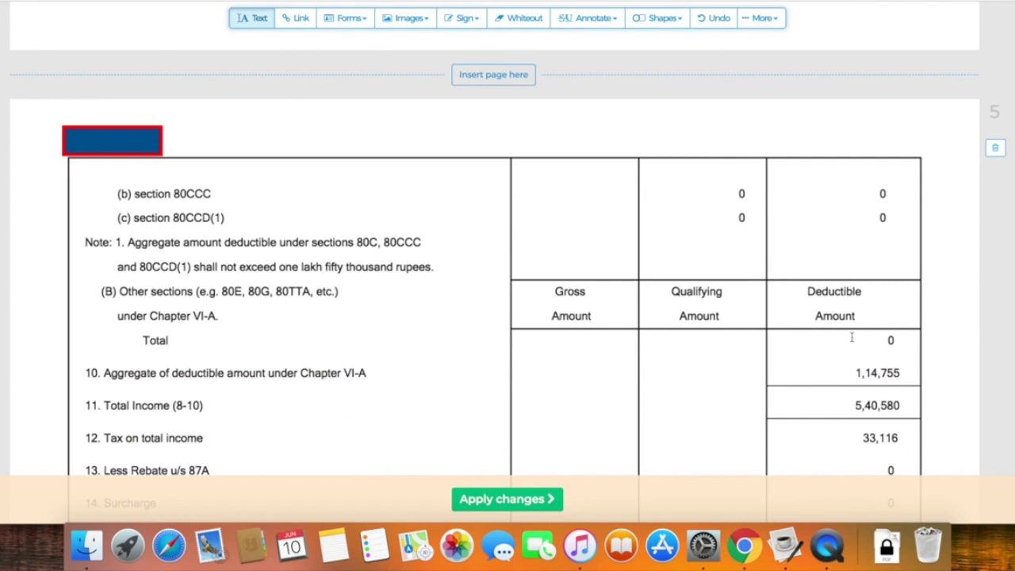
{"action": "scroll", "coordinate": [853, 385], "scroll_direction": "up", "scroll_amount": 6}
{"action": "scroll", "coordinate": [853, 389], "scroll_direction": "up", "scroll_amount": 1}
{"action": "scroll", "coordinate": [854, 391], "scroll_direction": "down", "scroll_amount": 7}
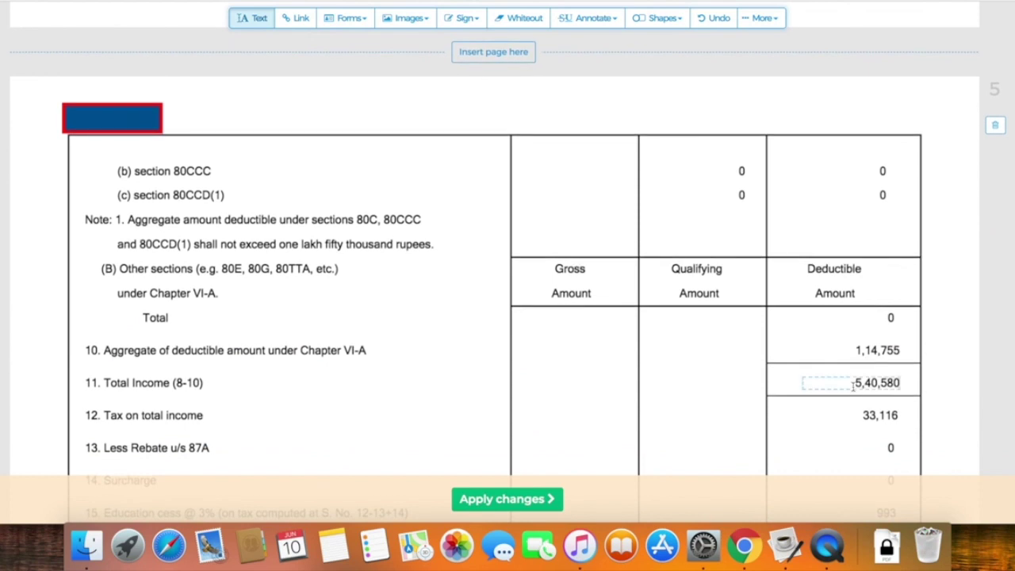
{"action": "scroll", "coordinate": [852, 385], "scroll_direction": "up", "scroll_amount": 5}
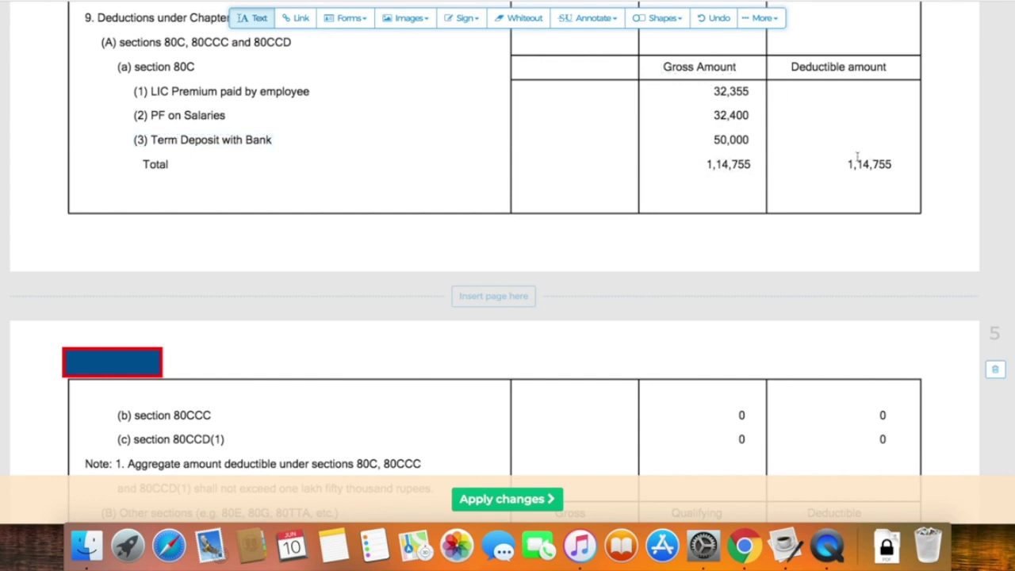
{"action": "key", "text": "super+Tab"}
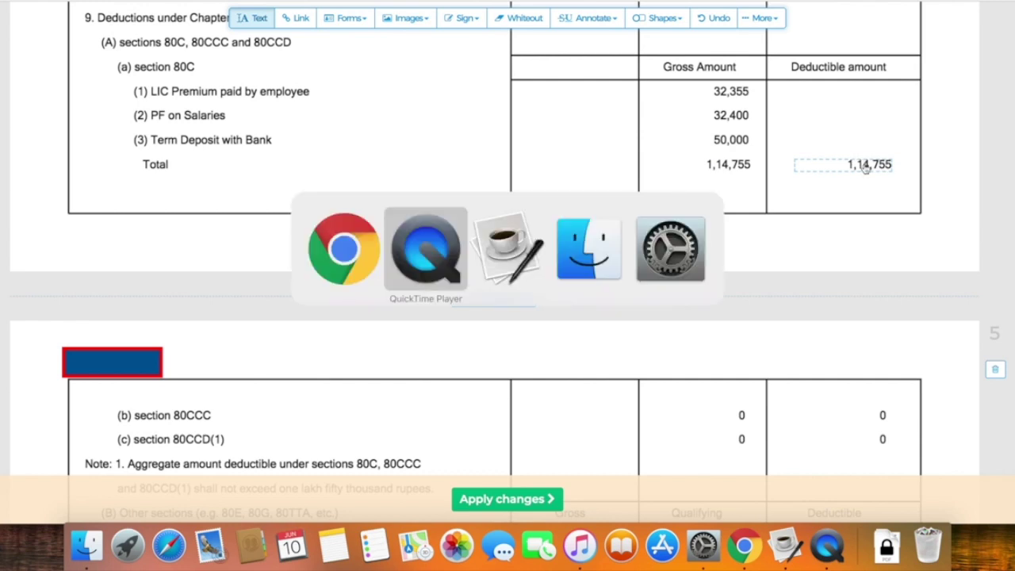
{"action": "key", "text": "super+Tab"}
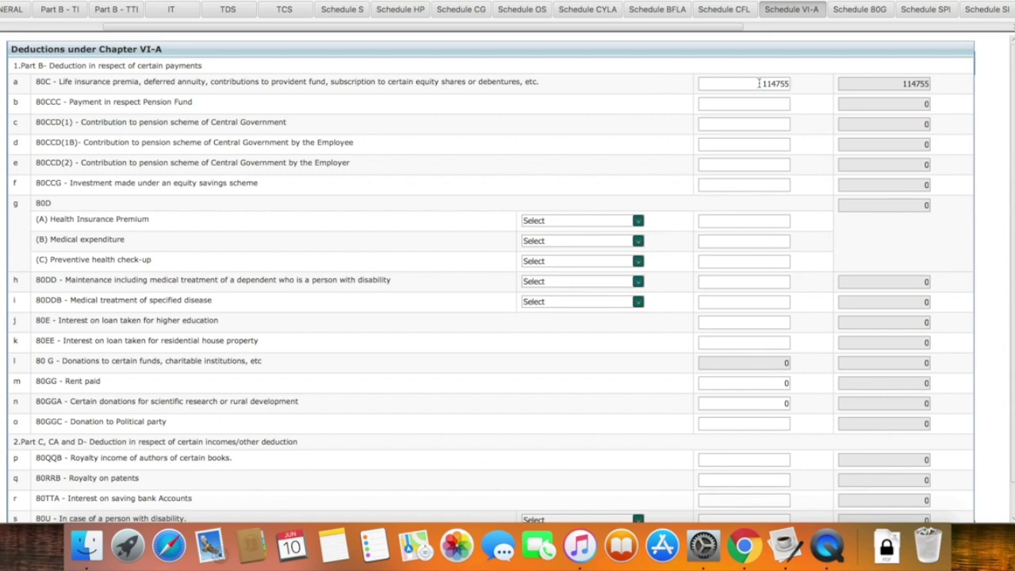
Review the 114755 deduction claimed under 80C in Schedule VI-A
{"action": "double_click", "coordinate": [778, 84]}
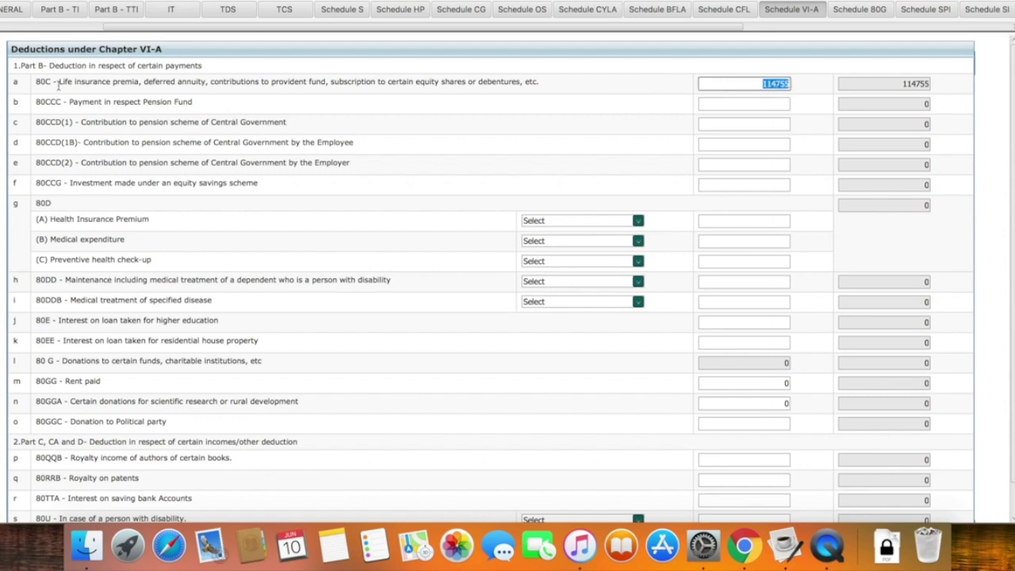
{"action": "scroll", "coordinate": [349, 218], "scroll_direction": "down", "scroll_amount": 1}
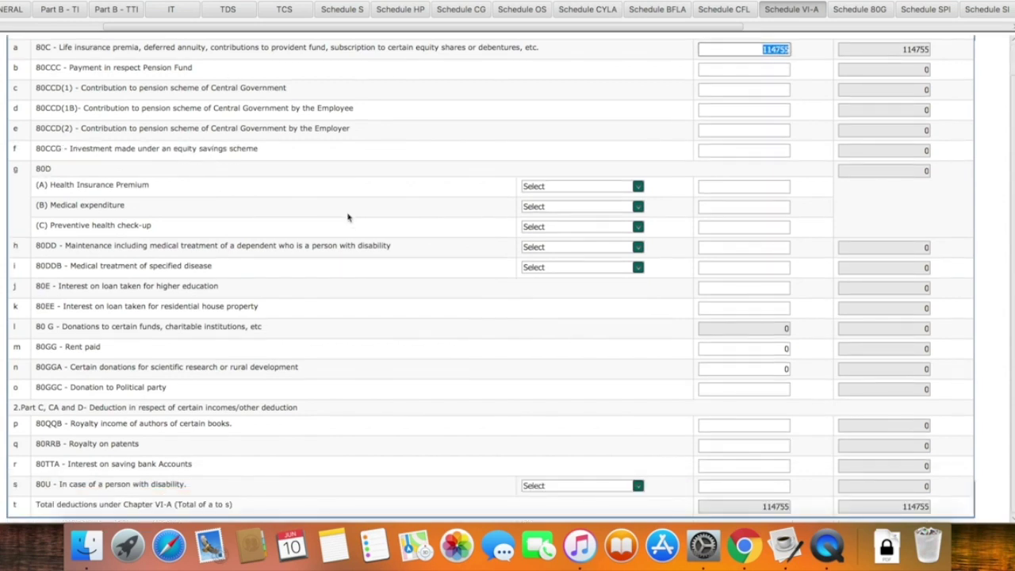
{"action": "scroll", "coordinate": [347, 217], "scroll_direction": "up", "scroll_amount": 1}
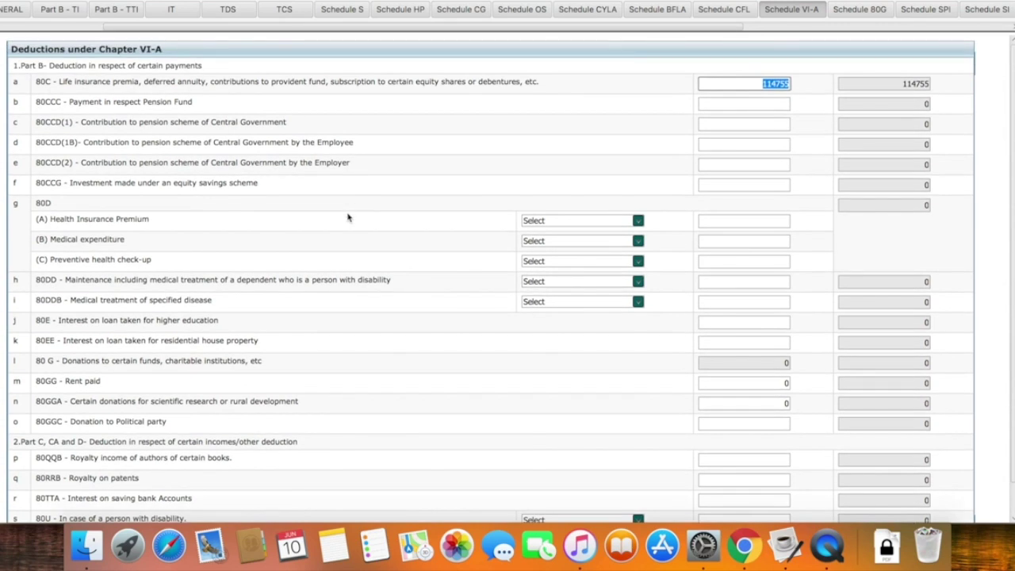
{"action": "left_click", "coordinate": [744, 90]}
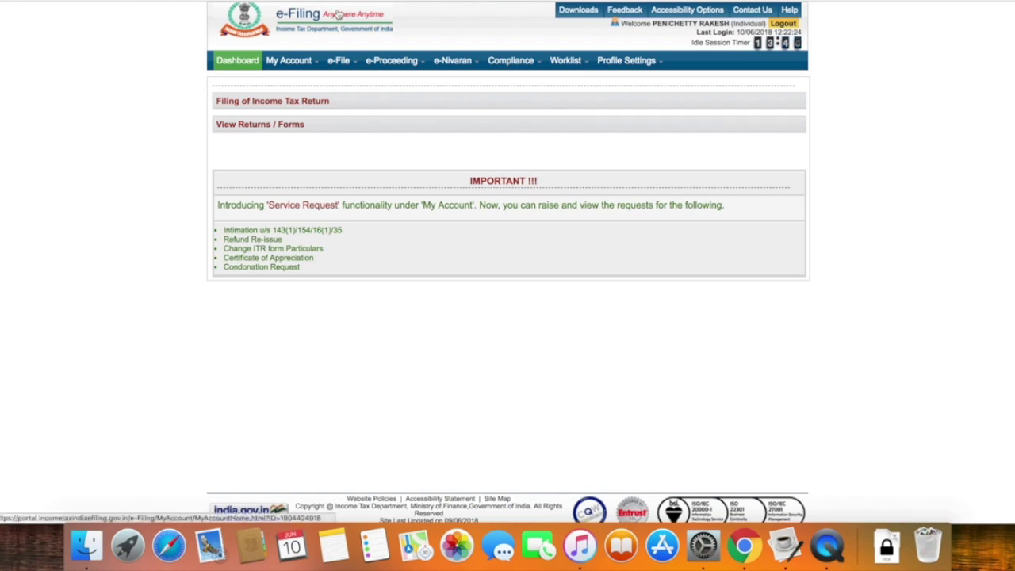
Choose View Form 26AS (Tax Credit) from the My Account menu
{"action": "left_click", "coordinate": [292, 59]}
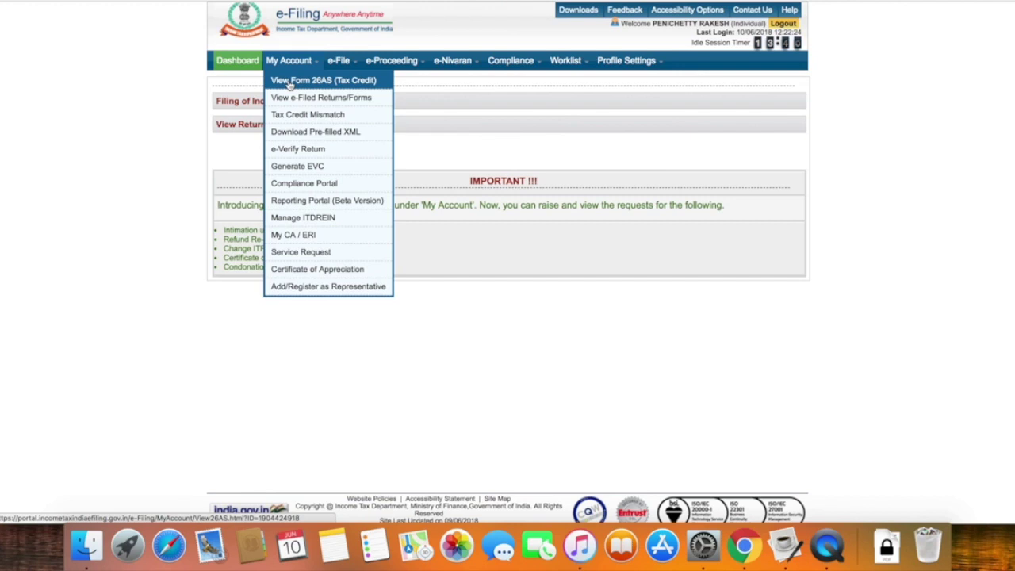
{"action": "left_click", "coordinate": [290, 83]}
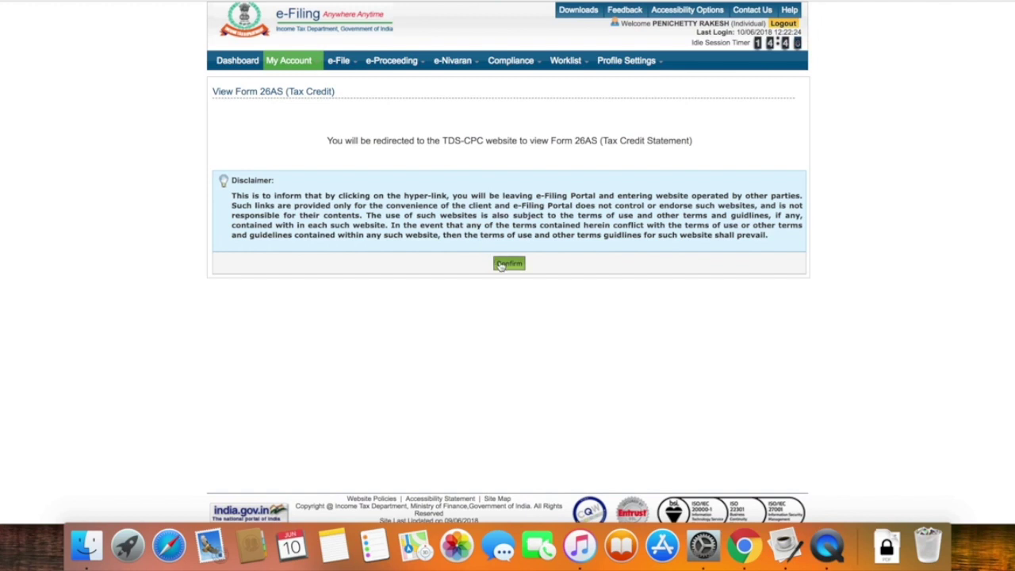
Continue to the TDS-CPC website, accept the usage terms and open the Form 26AS view
{"action": "left_click", "coordinate": [508, 265]}
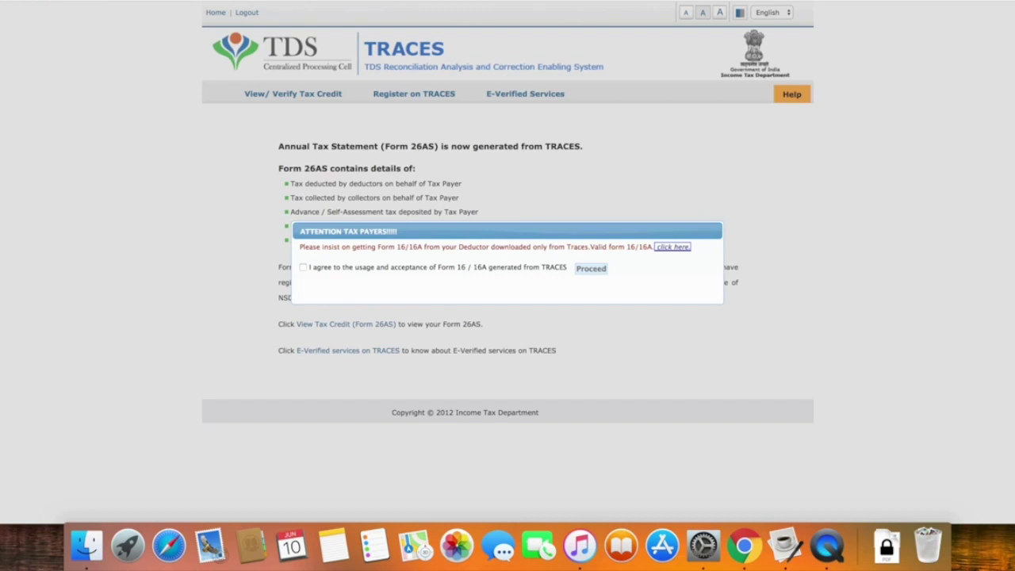
{"action": "left_click", "coordinate": [303, 269]}
{"action": "left_click", "coordinate": [590, 269]}
{"action": "left_click", "coordinate": [308, 329]}
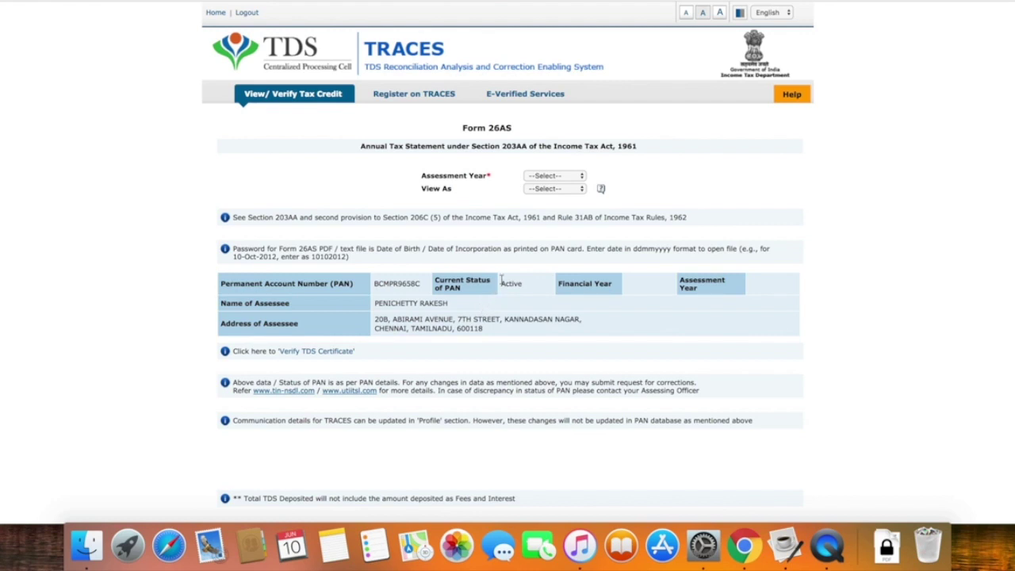
Set assessment year 2018-19 and PDF format, then enter the verification code
{"action": "left_click", "coordinate": [557, 178]}
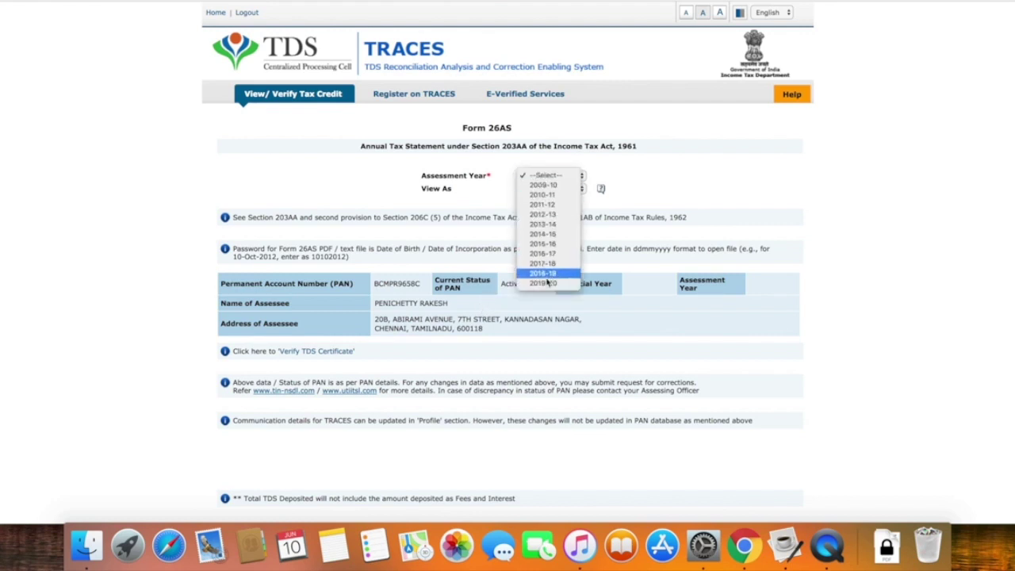
{"action": "left_click", "coordinate": [545, 273]}
{"action": "left_click", "coordinate": [551, 178]}
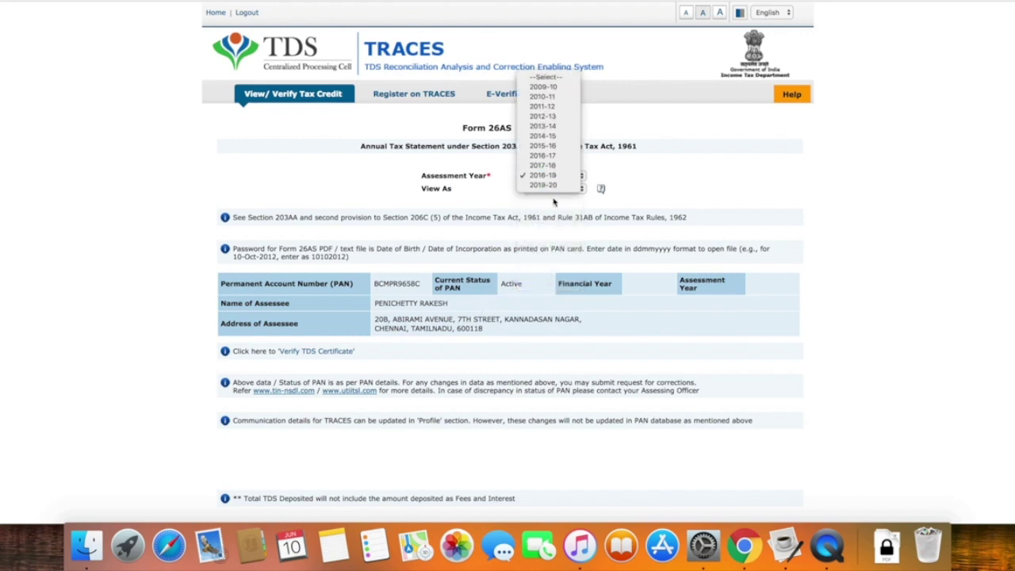
{"action": "left_click", "coordinate": [553, 187]}
{"action": "left_click", "coordinate": [563, 176]}
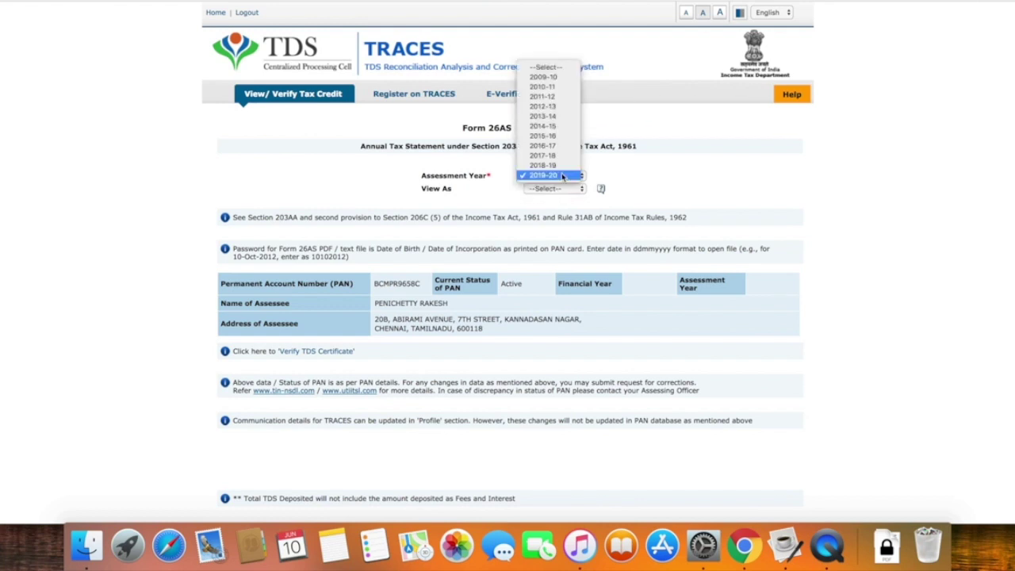
{"action": "left_click", "coordinate": [560, 168]}
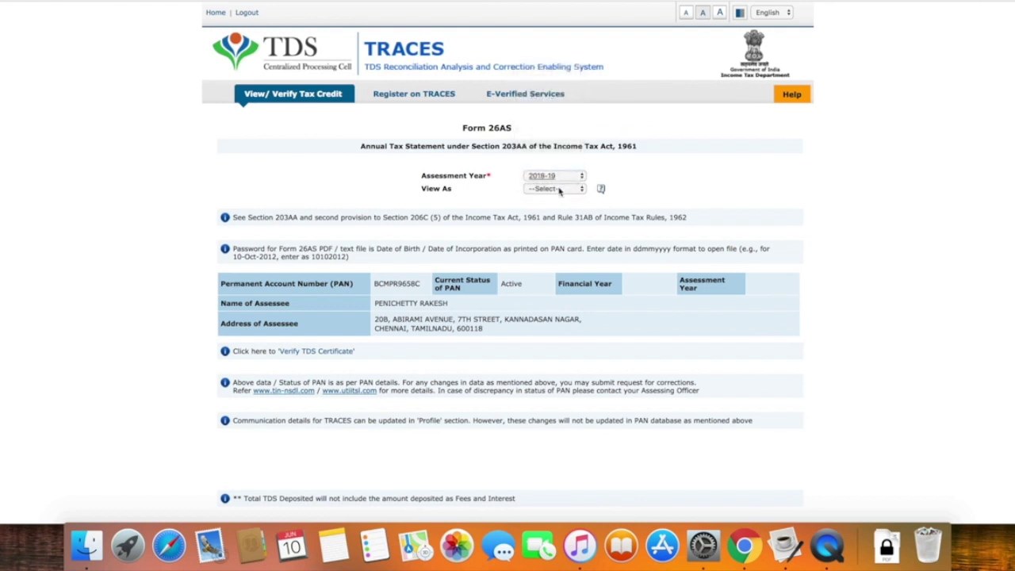
{"action": "left_click", "coordinate": [561, 189]}
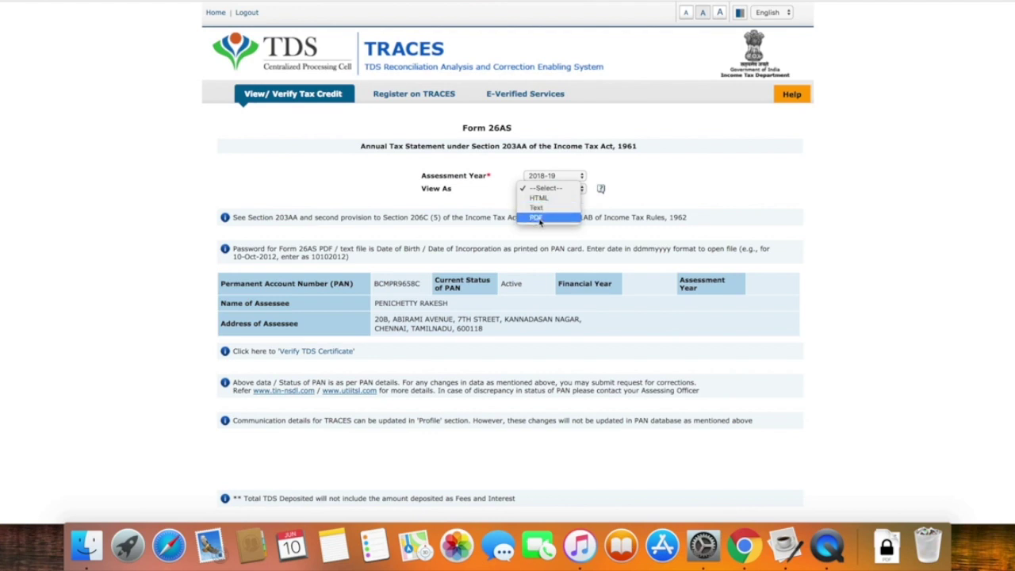
{"action": "left_click", "coordinate": [538, 218]}
{"action": "left_click", "coordinate": [544, 240]}
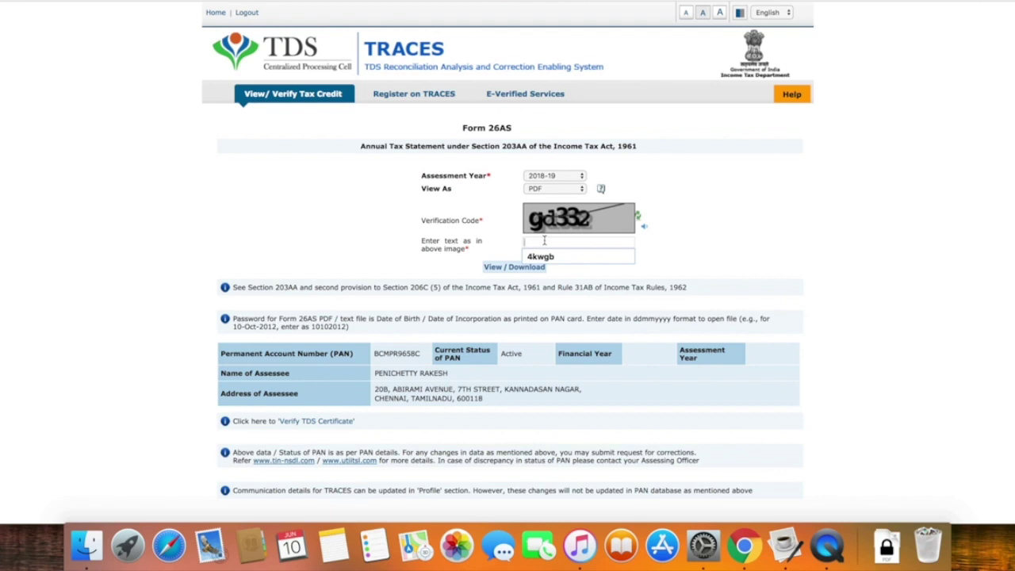
{"action": "type", "text": "gd33"}
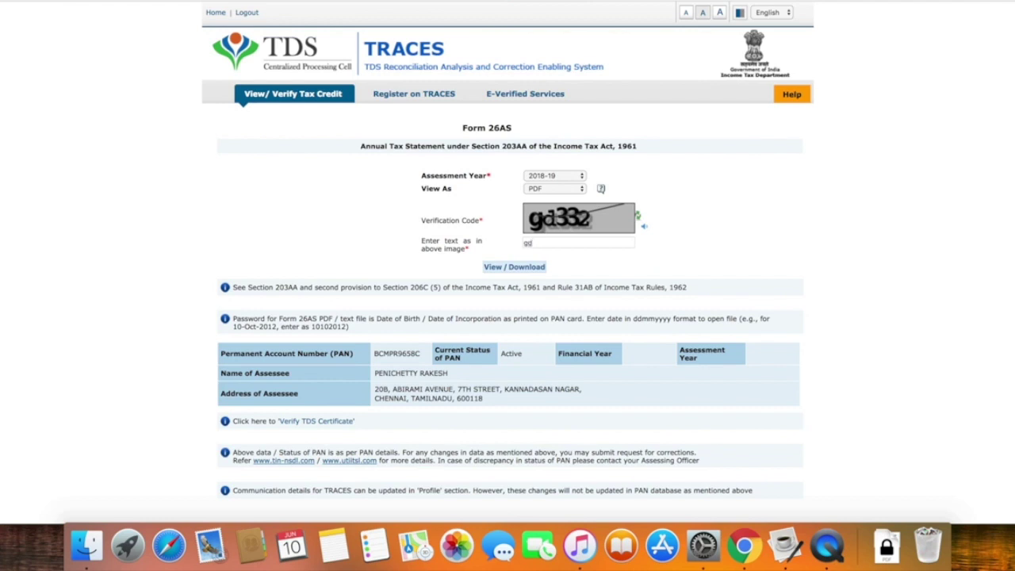
{"action": "type", "text": "2"}
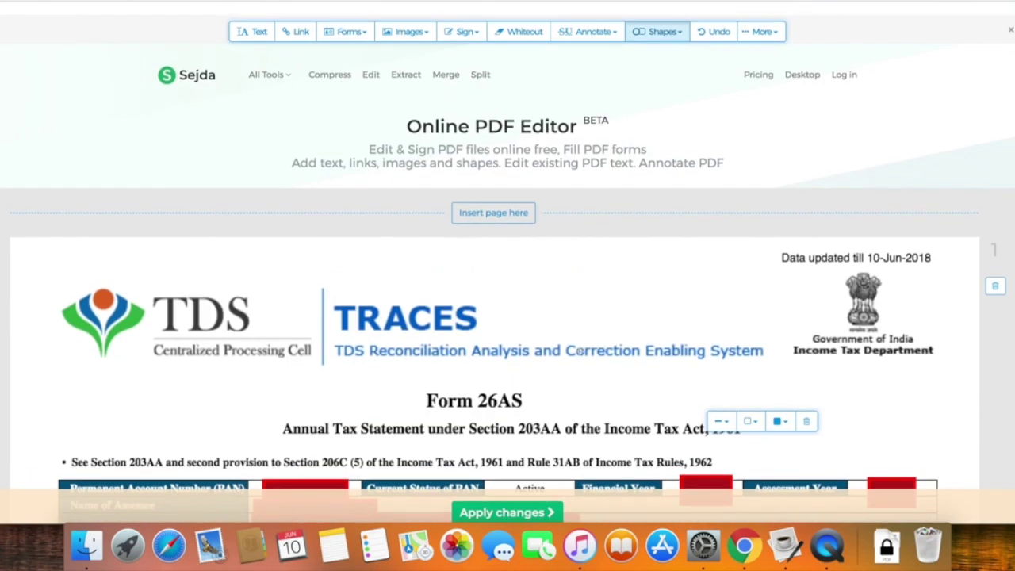
{"action": "scroll", "coordinate": [579, 353], "scroll_direction": "down", "scroll_amount": 4}
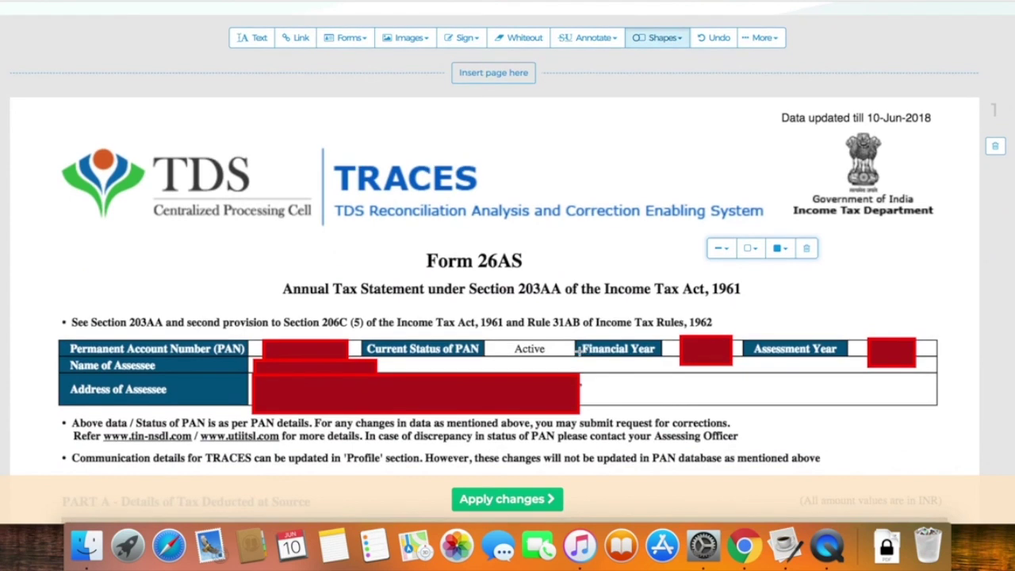
{"action": "scroll", "coordinate": [579, 353], "scroll_direction": "down", "scroll_amount": 2}
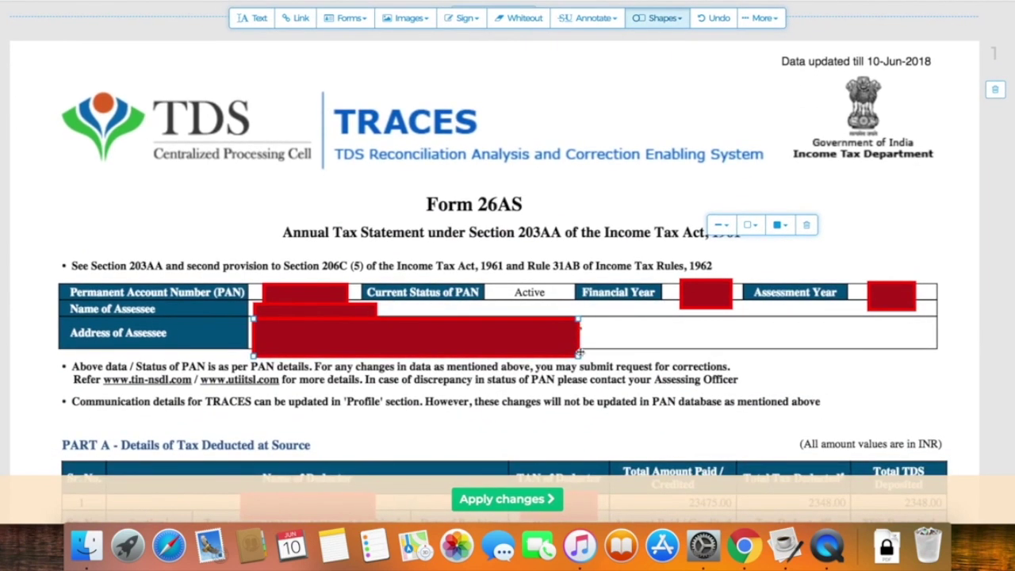
{"action": "scroll", "coordinate": [579, 353], "scroll_direction": "down", "scroll_amount": 4}
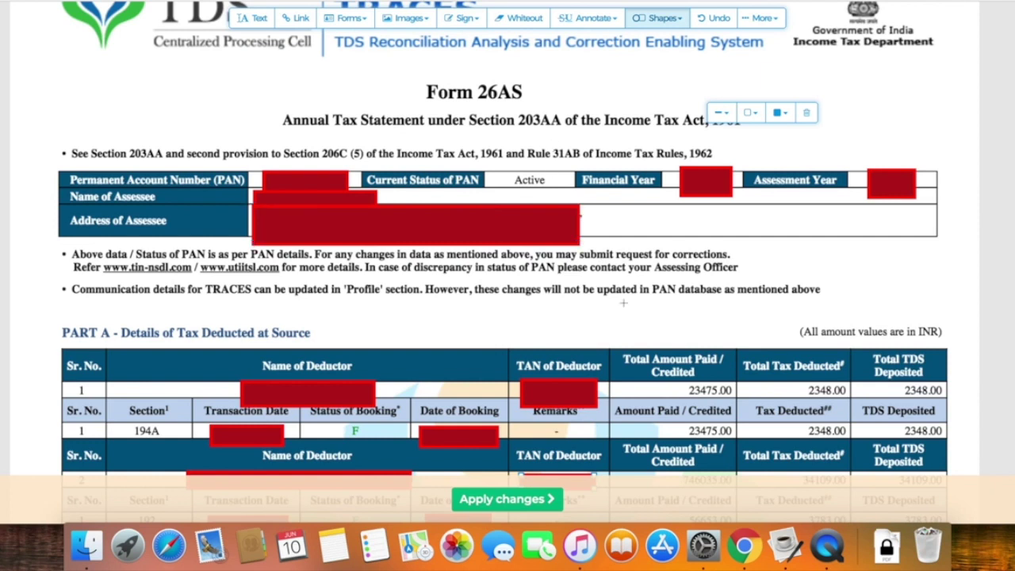
{"action": "scroll", "coordinate": [623, 302], "scroll_direction": "down", "scroll_amount": 3}
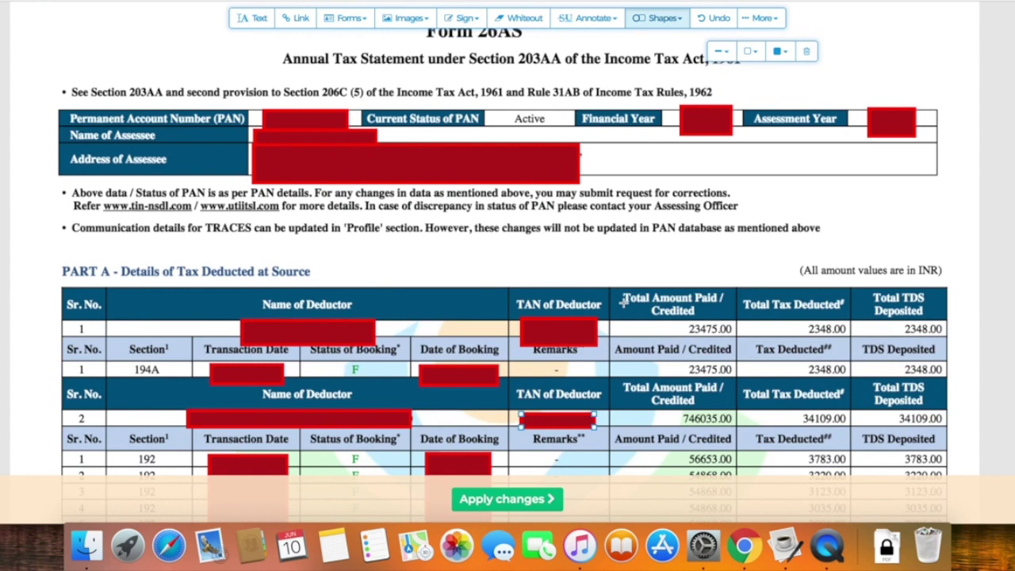
{"action": "scroll", "coordinate": [624, 302], "scroll_direction": "down", "scroll_amount": 5}
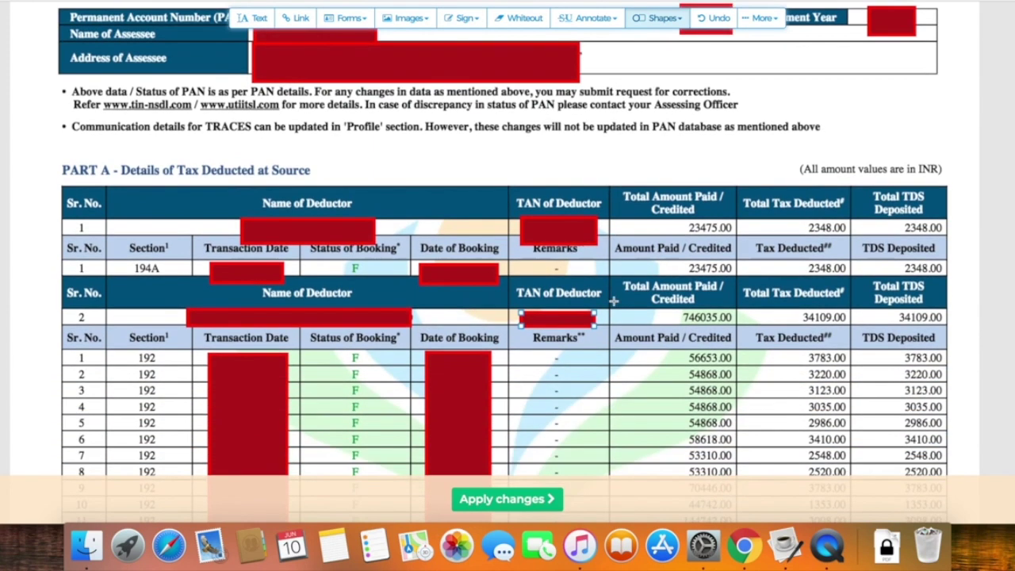
{"action": "scroll", "coordinate": [331, 281], "scroll_direction": "down", "scroll_amount": 5}
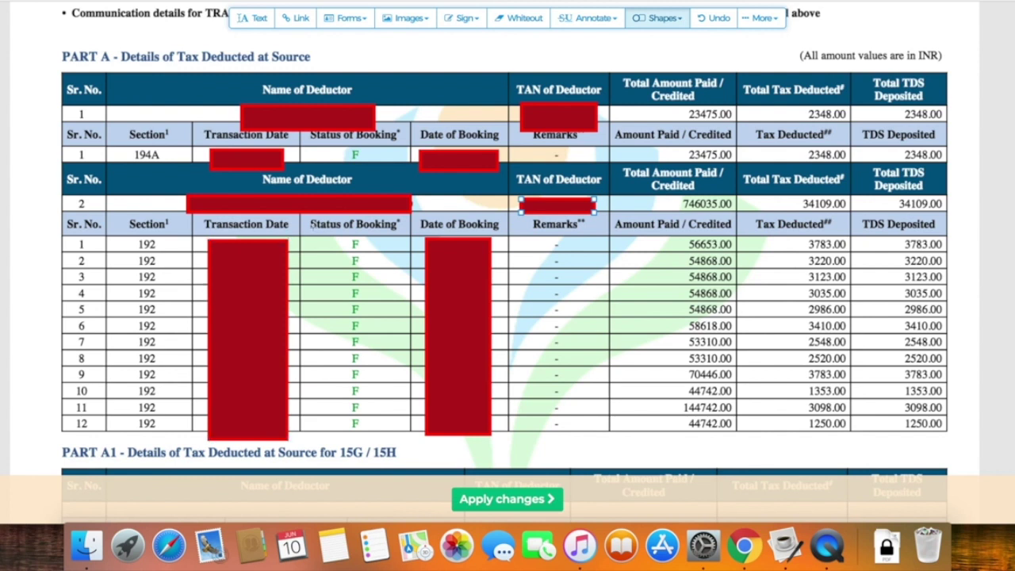
Inspect the redaction boxes over the transaction dates in the Form 26AS Part A table
{"action": "left_click", "coordinate": [231, 247]}
{"action": "left_click", "coordinate": [657, 376]}
{"action": "scroll", "coordinate": [519, 156], "scroll_direction": "up", "scroll_amount": 3}
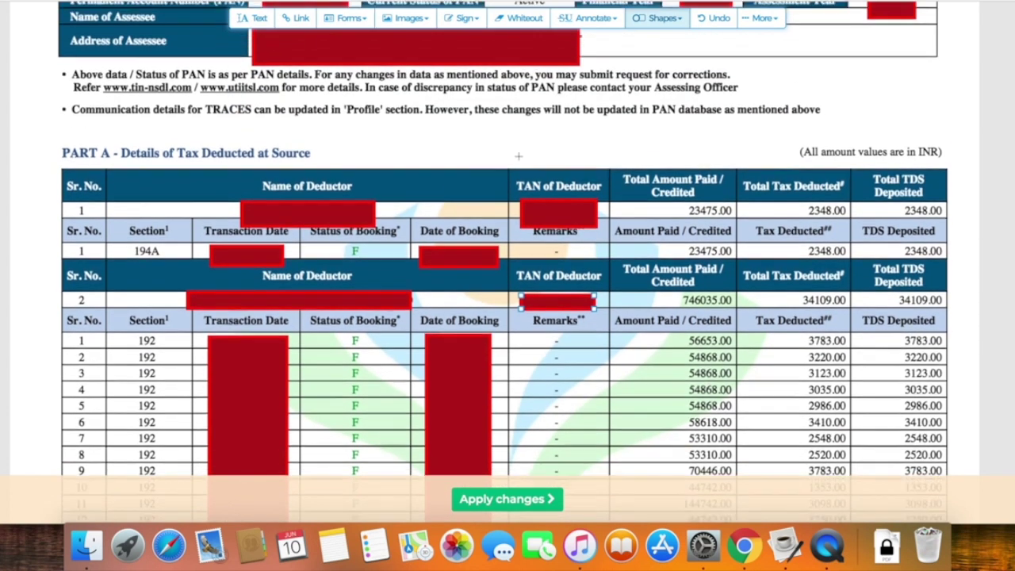
{"action": "scroll", "coordinate": [519, 156], "scroll_direction": "up", "scroll_amount": 1}
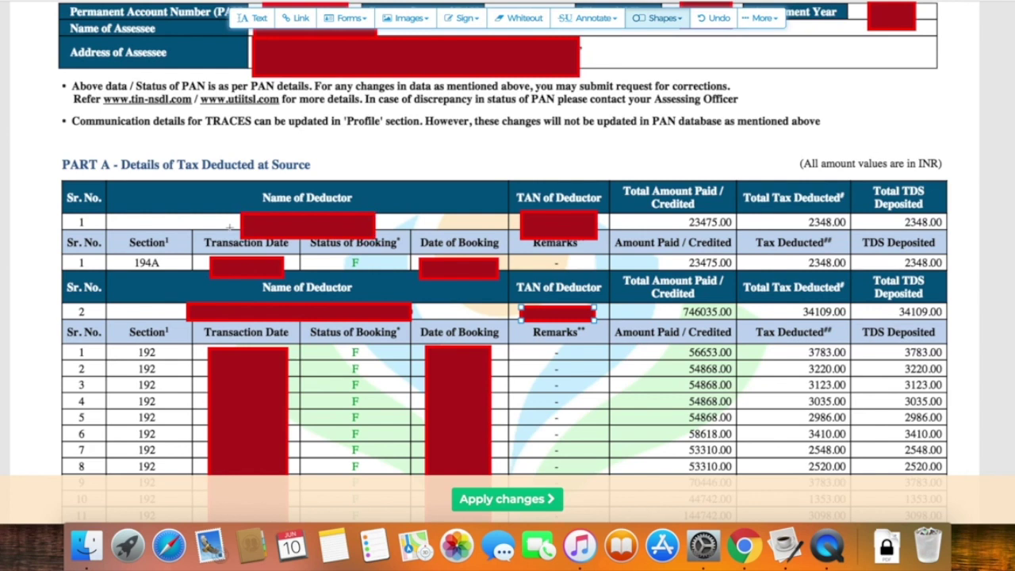
{"action": "left_click", "coordinate": [226, 259]}
{"action": "left_click", "coordinate": [293, 256]}
{"action": "scroll", "coordinate": [457, 188], "scroll_direction": "up", "scroll_amount": 10}
{"action": "scroll", "coordinate": [457, 189], "scroll_direction": "down", "scroll_amount": 8}
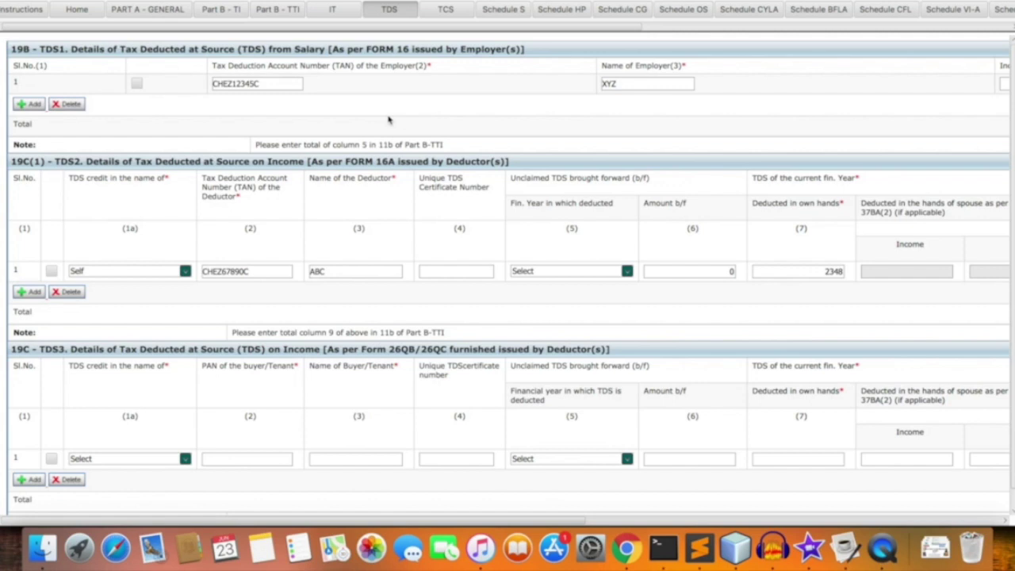
{"action": "key", "text": "super+Tab"}
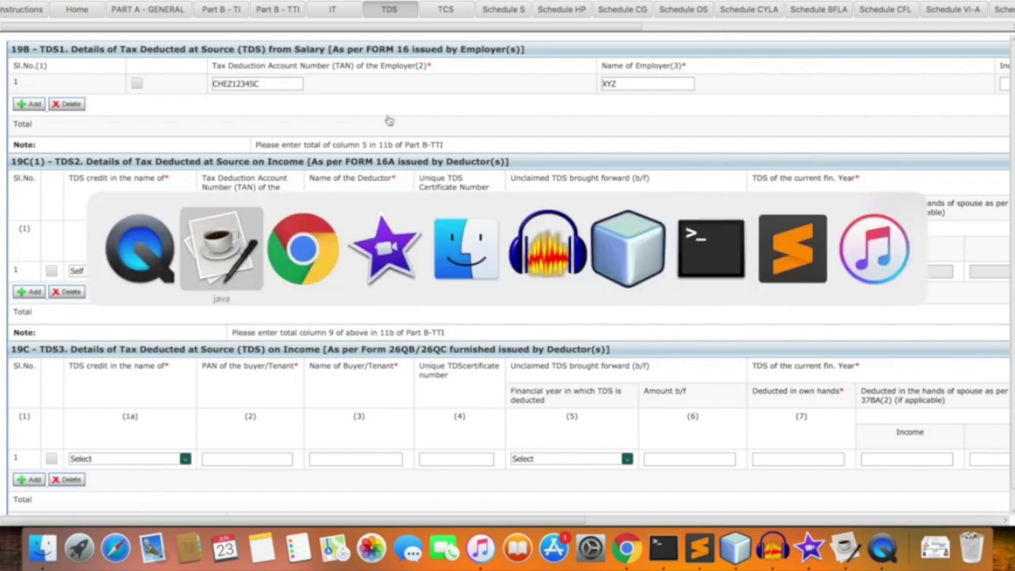
{"action": "key", "text": "super+Tab"}
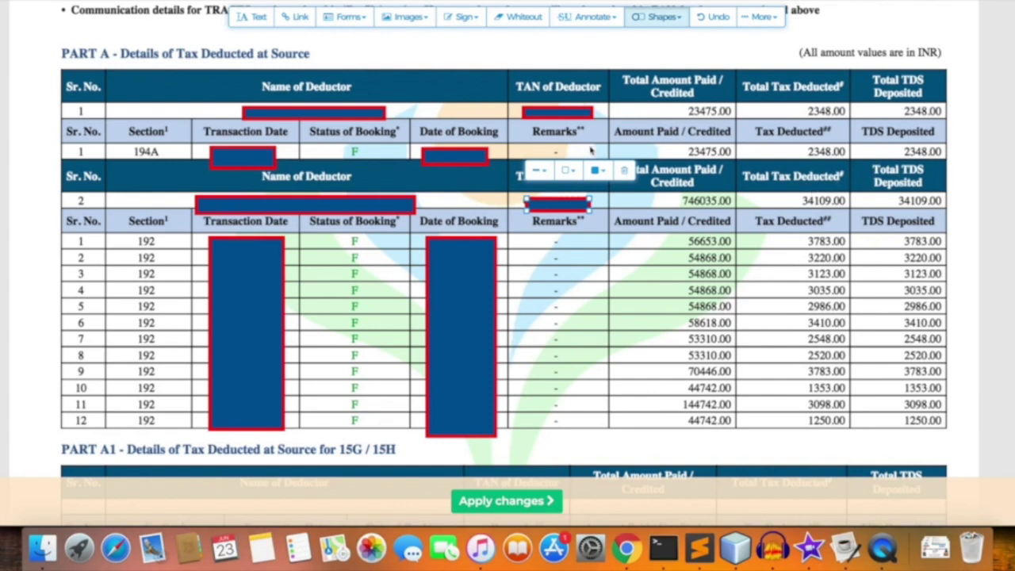
{"action": "key", "text": "super+Tab"}
{"action": "key", "text": "super+Tab"}
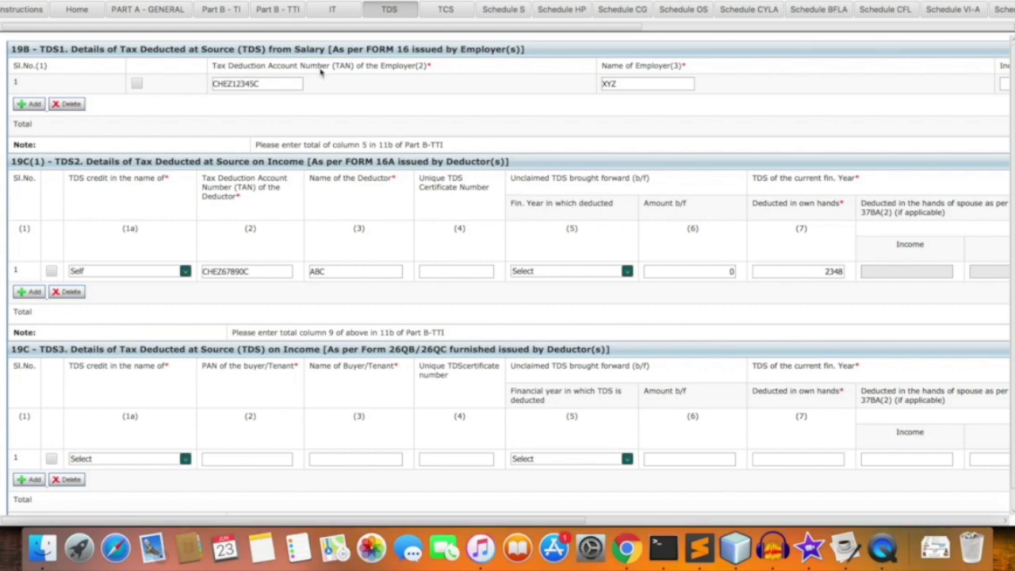
{"action": "key", "text": "super+Tab"}
{"action": "key", "text": "super+Tab"}
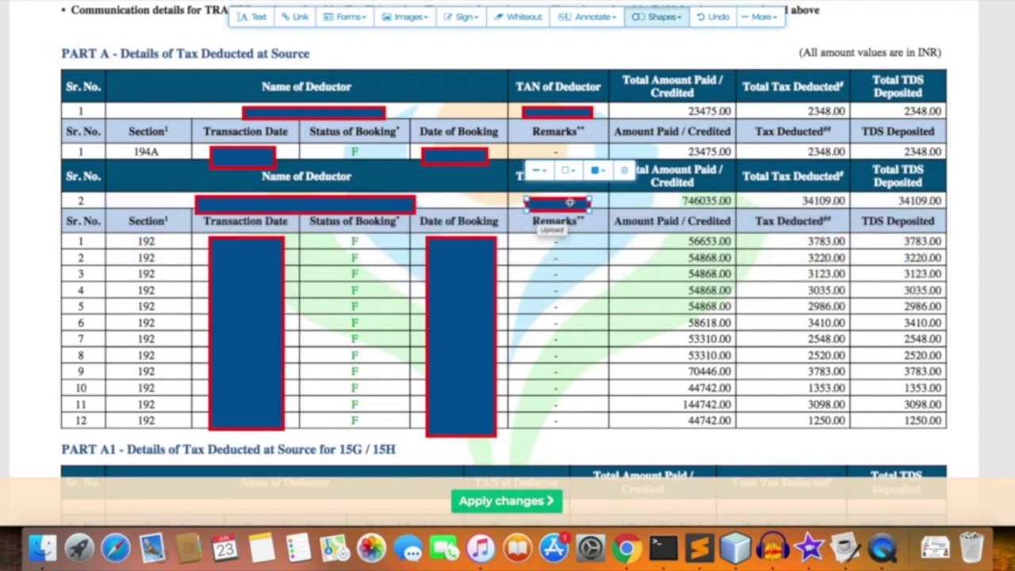
{"action": "key", "text": "super+Tab"}
{"action": "key", "text": "super+Tab"}
{"action": "key", "text": "super+Tab"}
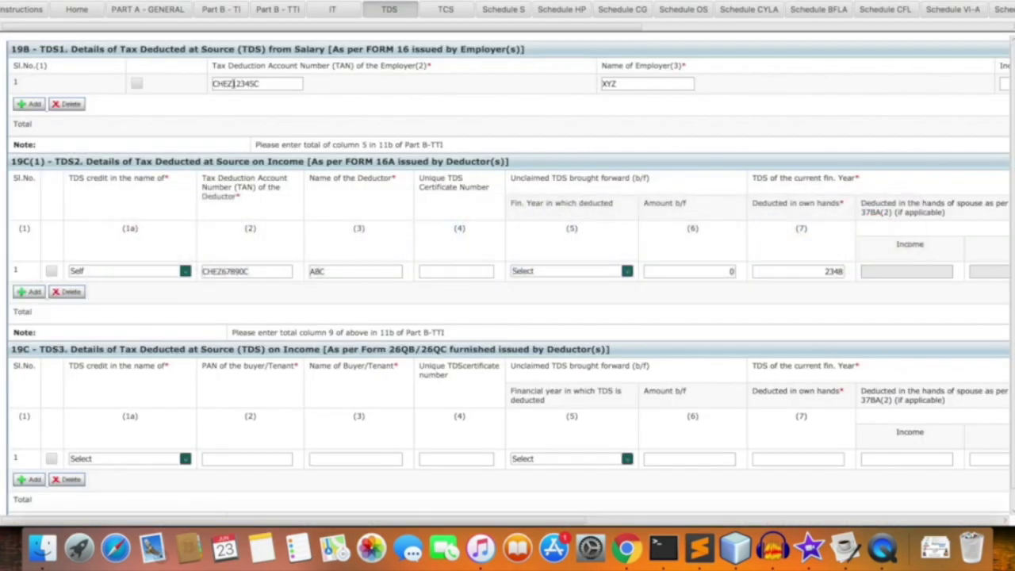
Cross-check the ABC TDS2 row (2348 deducted) against the Form 26AS PDF figures
{"action": "scroll", "coordinate": [500, 116], "scroll_direction": "right", "scroll_amount": 3}
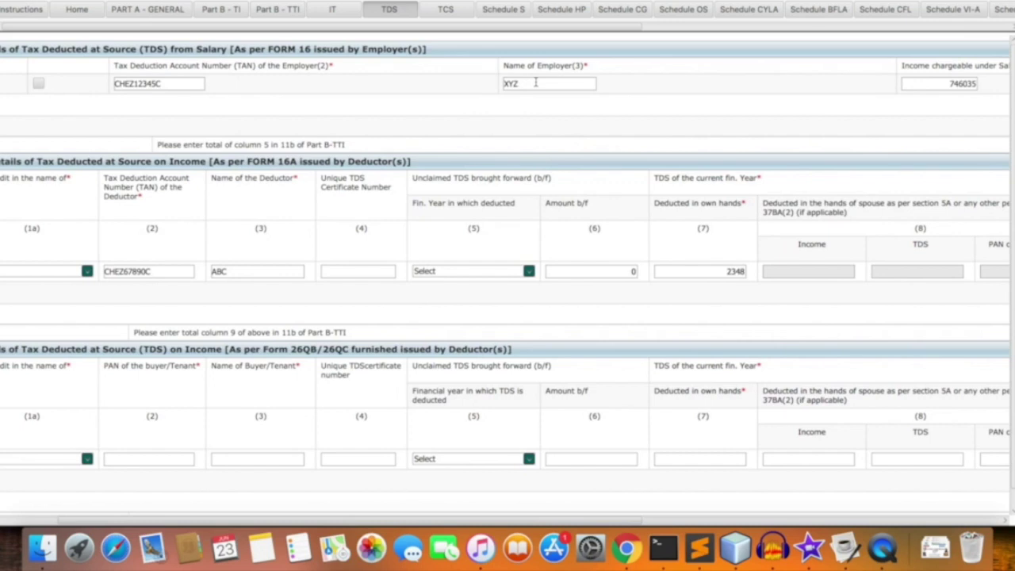
{"action": "key", "text": "super+Tab"}
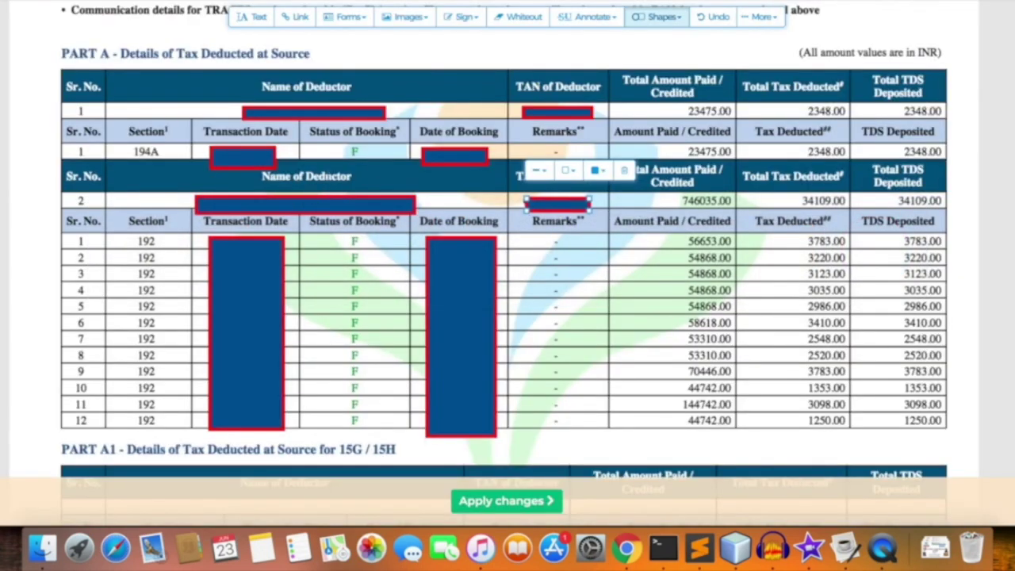
{"action": "key", "text": "super+Tab"}
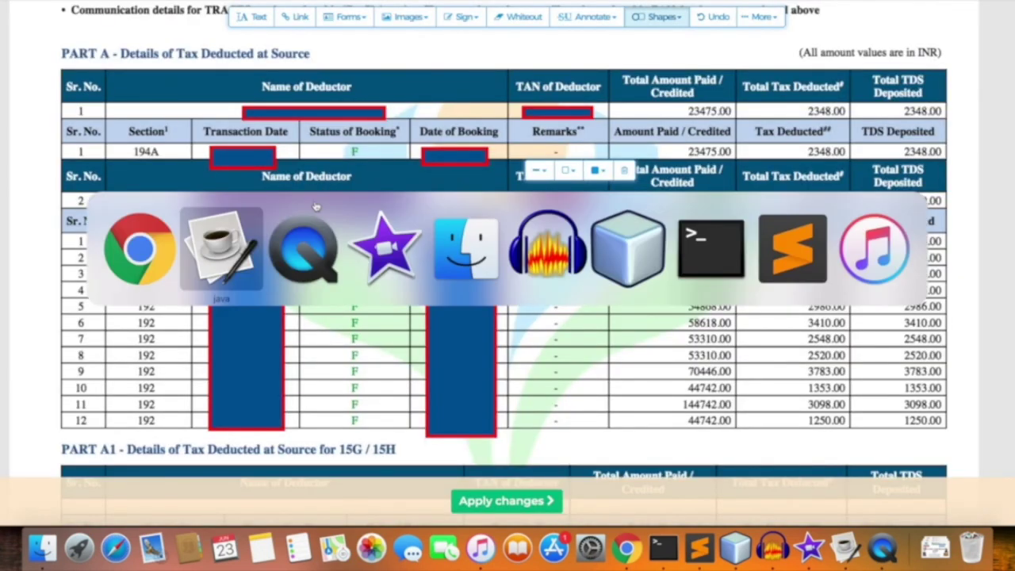
{"action": "scroll", "coordinate": [624, 96], "scroll_direction": "right", "scroll_amount": 5}
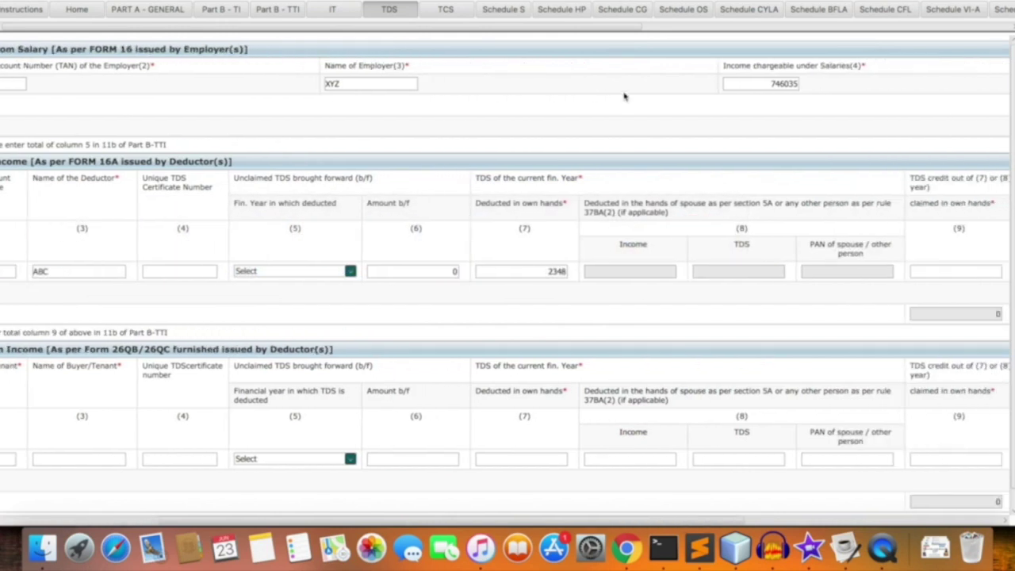
{"action": "key", "text": "super+Tab"}
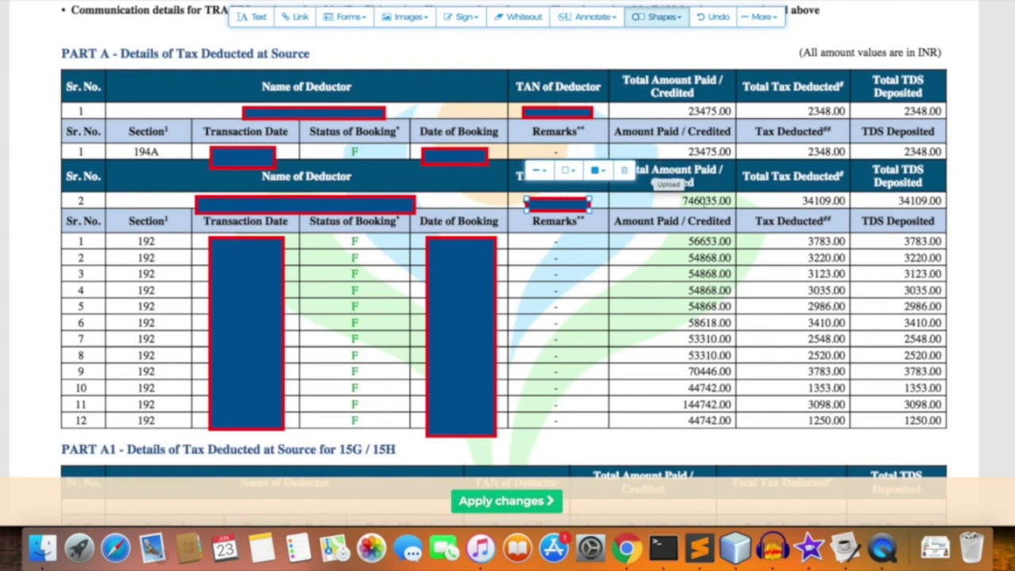
{"action": "key", "text": "super+Tab"}
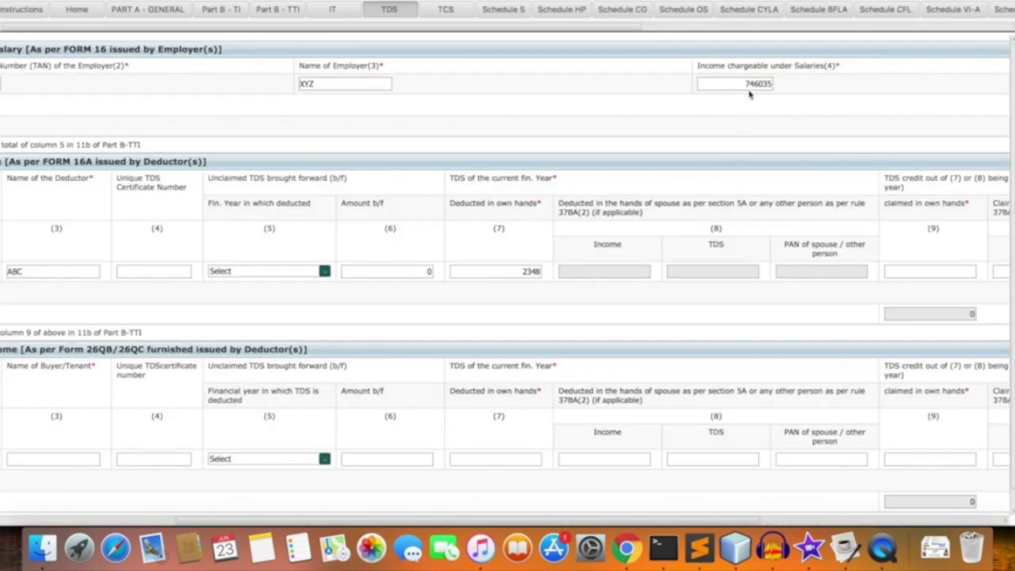
{"action": "scroll", "coordinate": [750, 85], "scroll_direction": "right", "scroll_amount": 5}
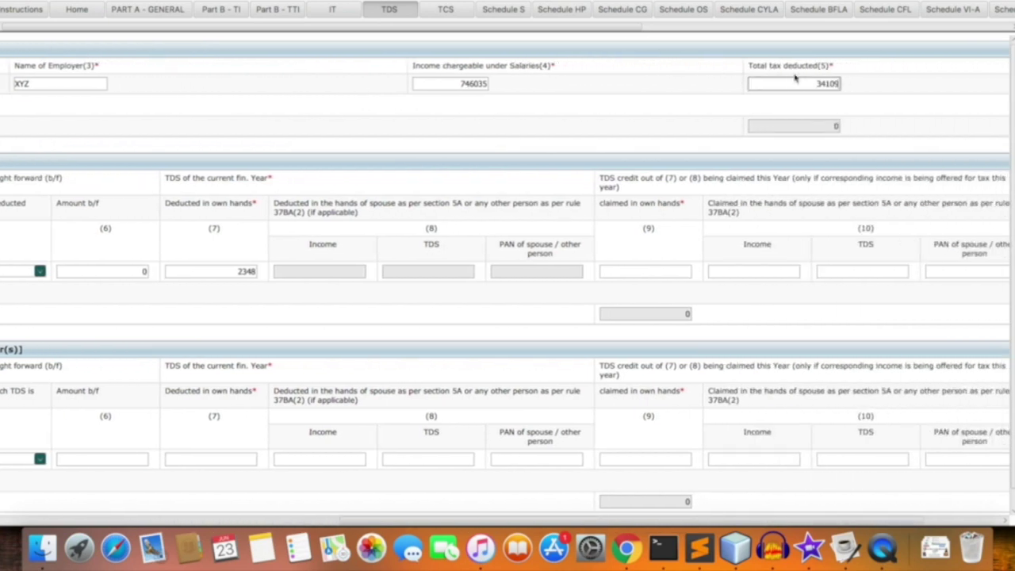
{"action": "key", "text": "super+Tab"}
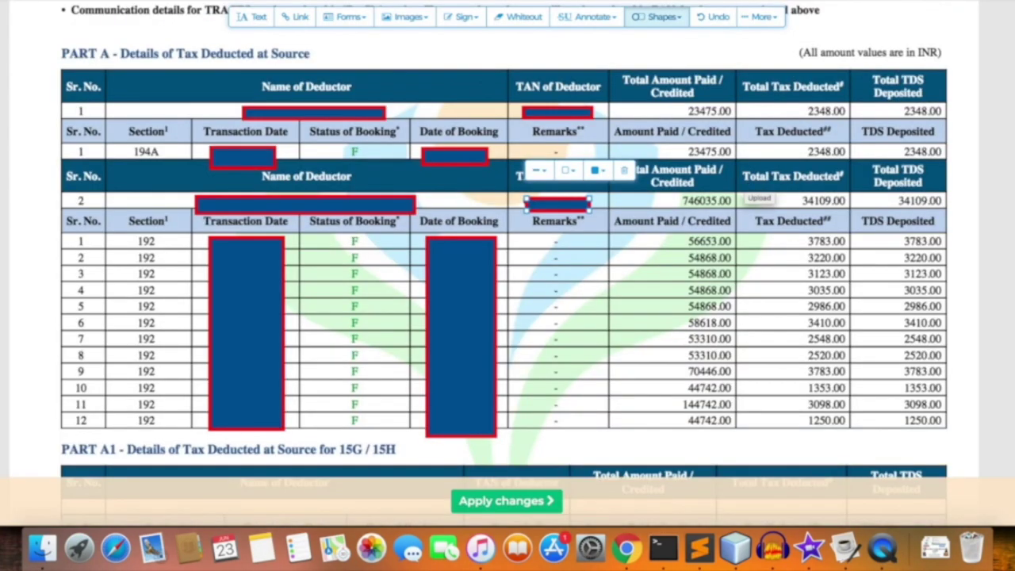
{"action": "key", "text": "super+Tab"}
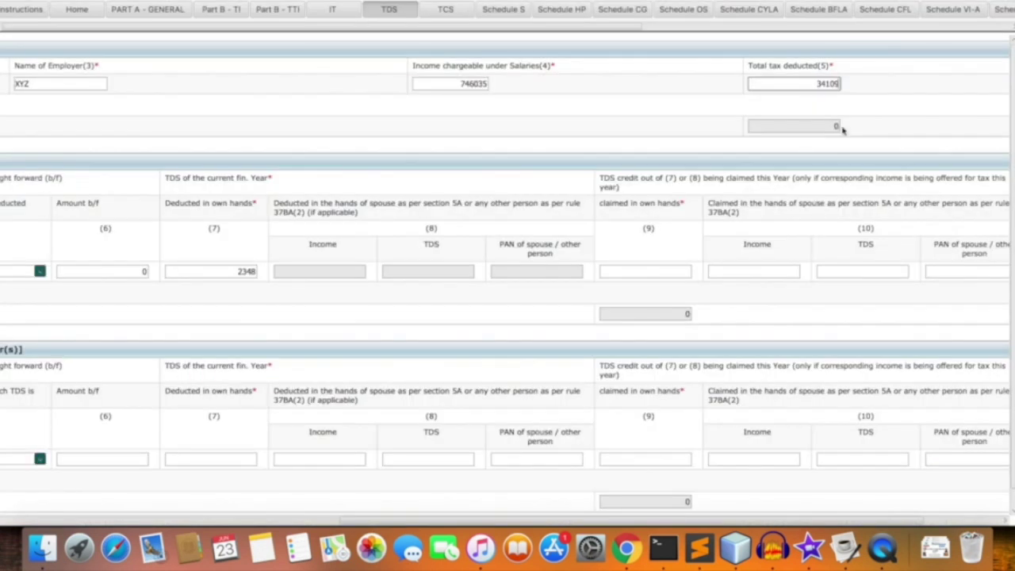
{"action": "scroll", "coordinate": [828, 84], "scroll_direction": "left", "scroll_amount": 10}
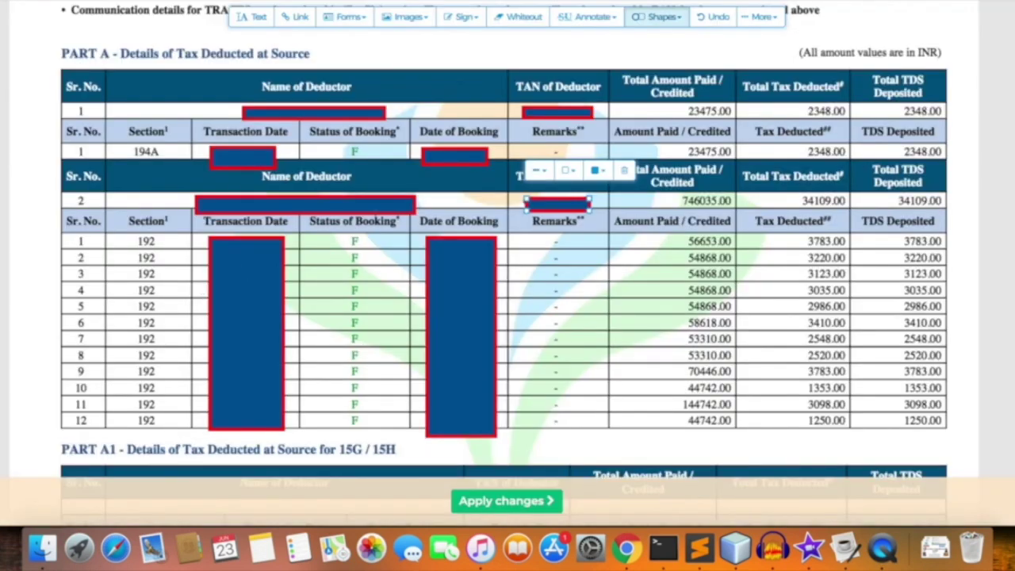
{"action": "left_click", "coordinate": [358, 206]}
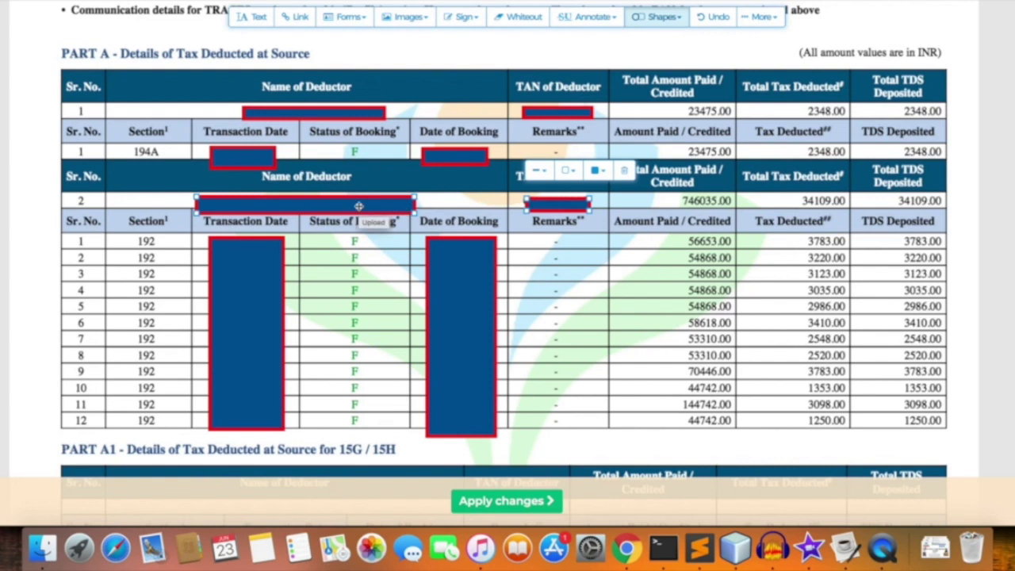
{"action": "left_click", "coordinate": [245, 152]}
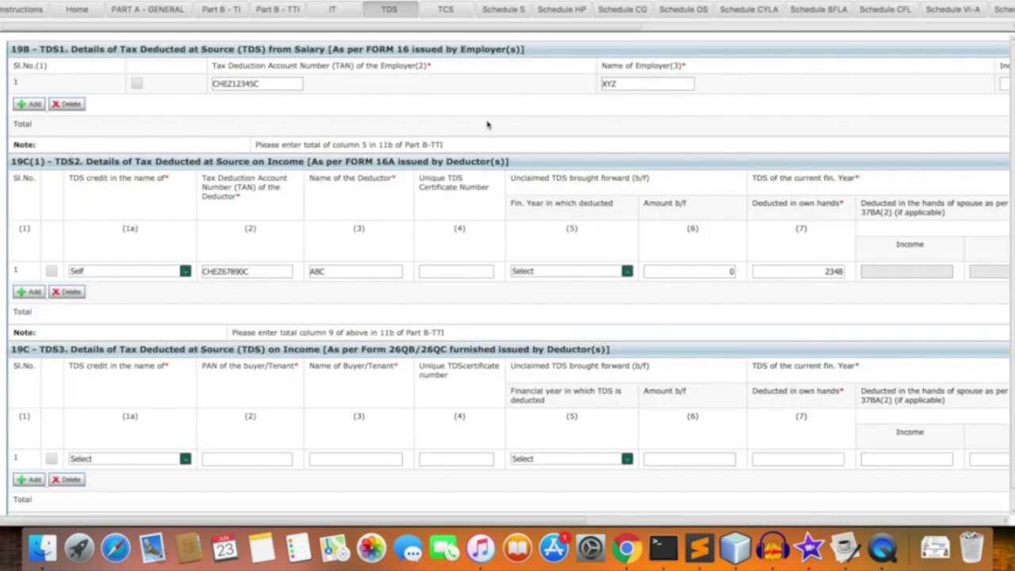
Scroll across the TDS schedule columns and compare them with the PDF statement
{"action": "scroll", "coordinate": [291, 255], "scroll_direction": "right", "scroll_amount": 2}
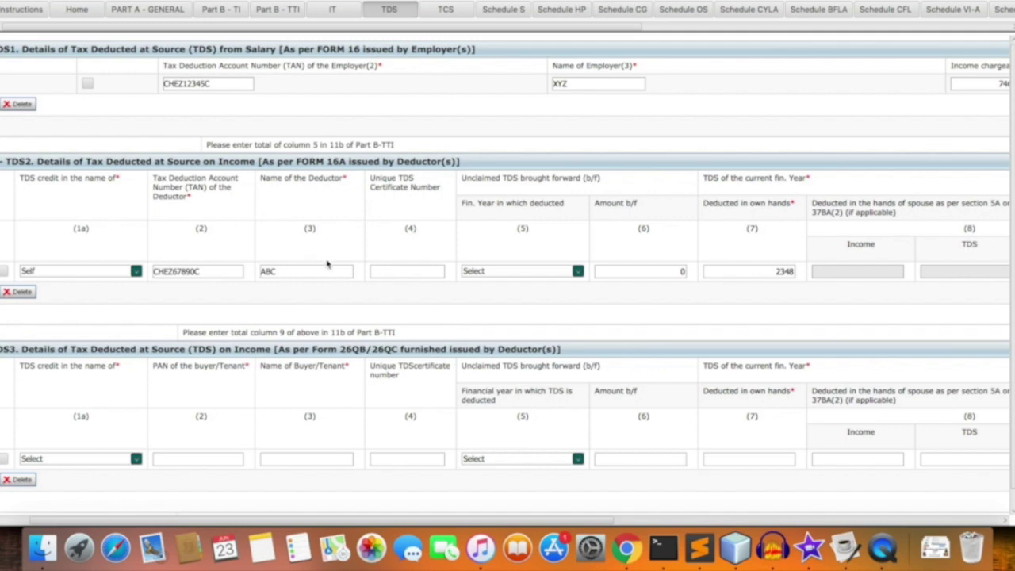
{"action": "scroll", "coordinate": [327, 264], "scroll_direction": "right", "scroll_amount": 2}
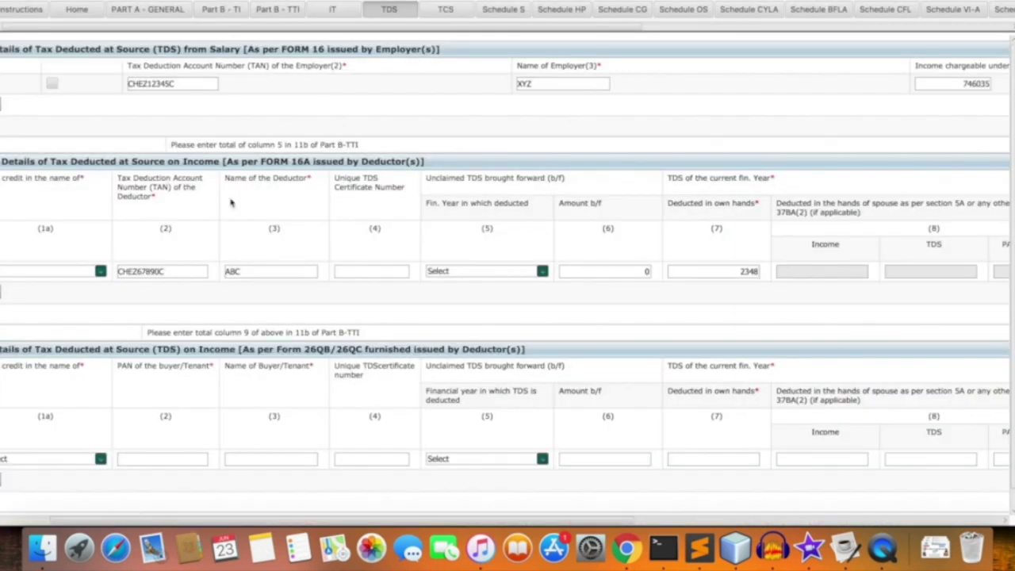
{"action": "scroll", "coordinate": [231, 202], "scroll_direction": "left", "scroll_amount": 1}
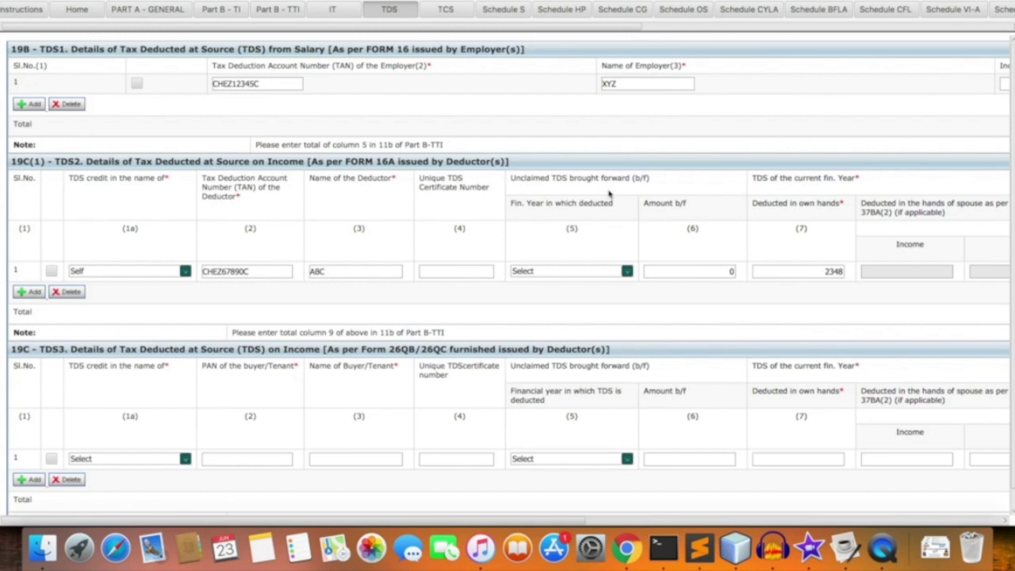
{"action": "scroll", "coordinate": [609, 194], "scroll_direction": "right", "scroll_amount": 5}
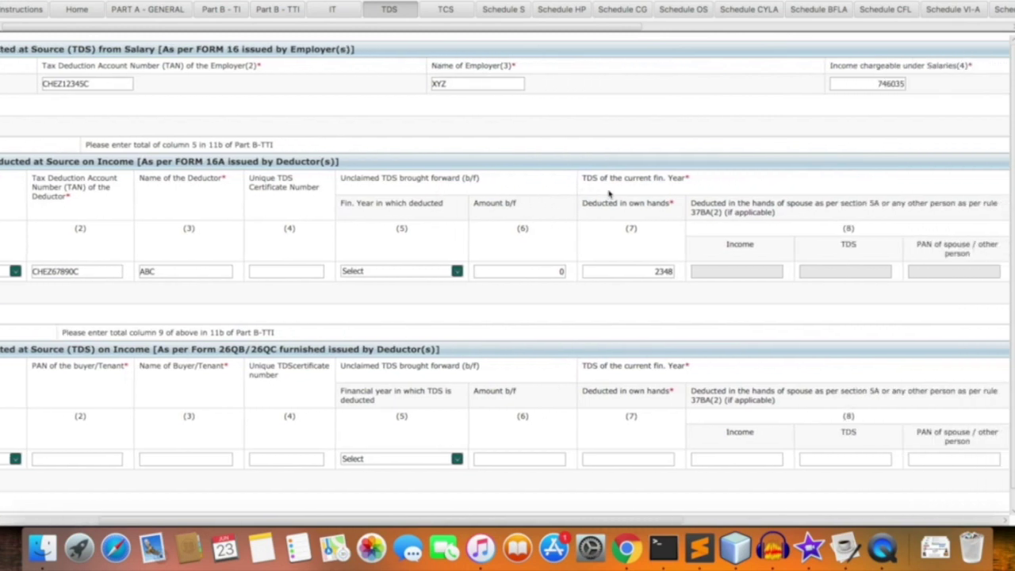
{"action": "scroll", "coordinate": [609, 194], "scroll_direction": "right", "scroll_amount": 1}
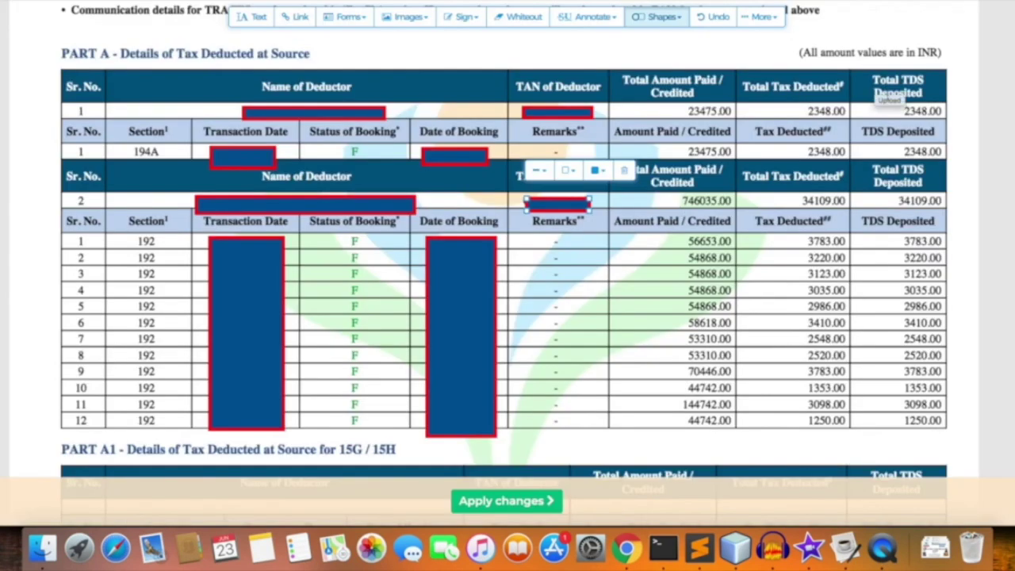
{"action": "key", "text": "super+Tab"}
{"action": "scroll", "coordinate": [706, 223], "scroll_direction": "right", "scroll_amount": 6}
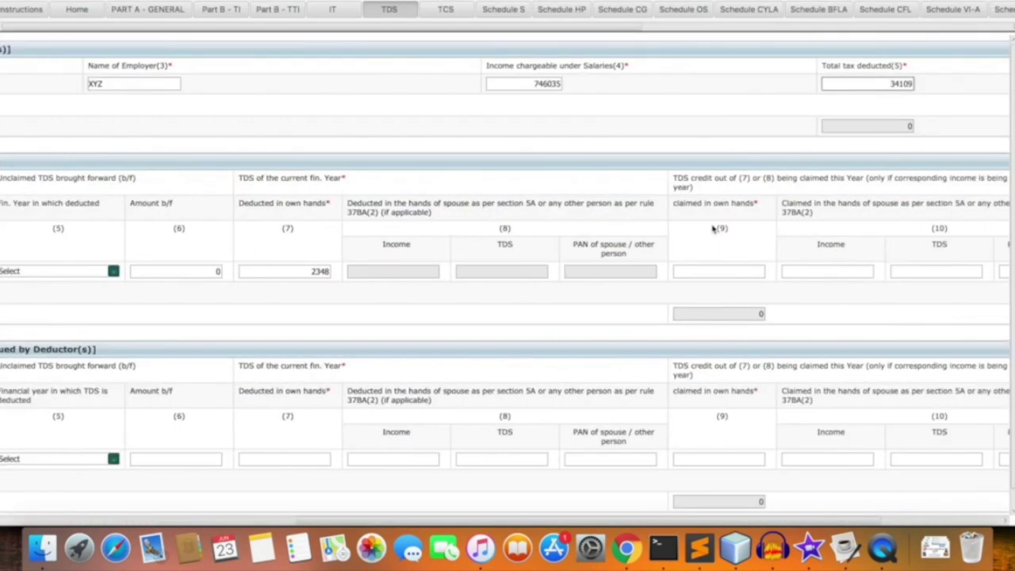
{"action": "scroll", "coordinate": [712, 229], "scroll_direction": "left", "scroll_amount": 9}
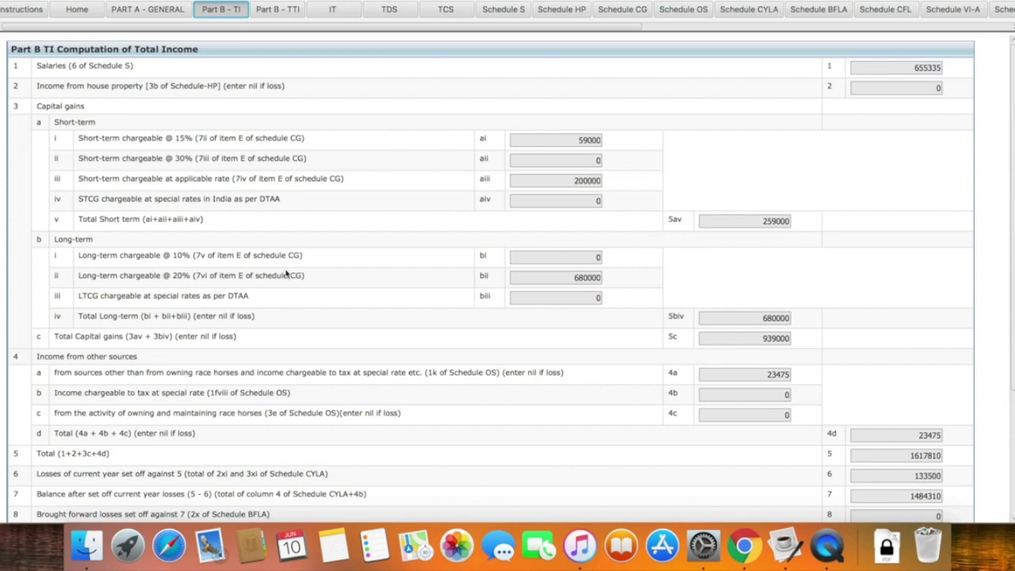
{"action": "left_click", "coordinate": [493, 12]}
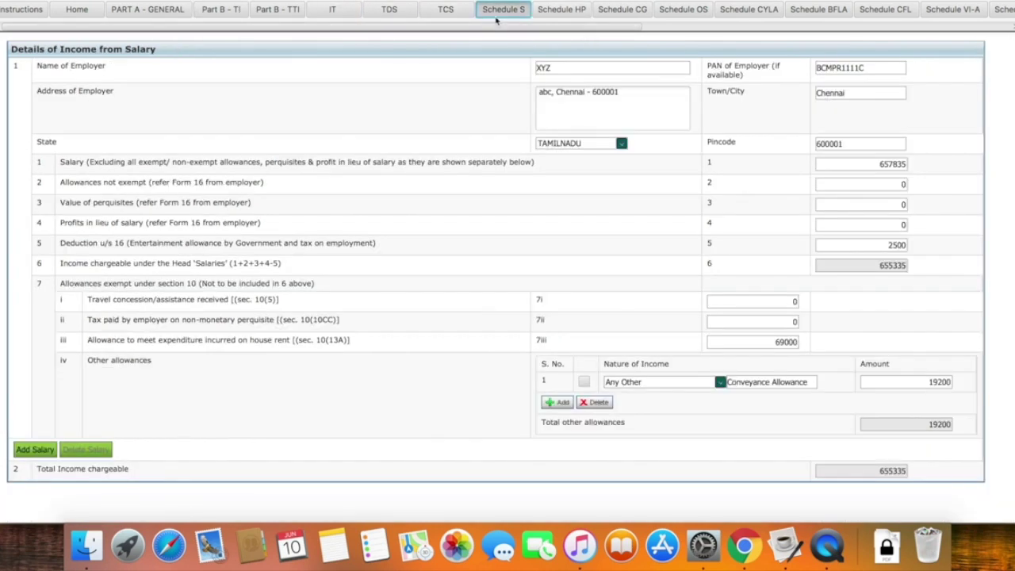
{"action": "left_click", "coordinate": [218, 14]}
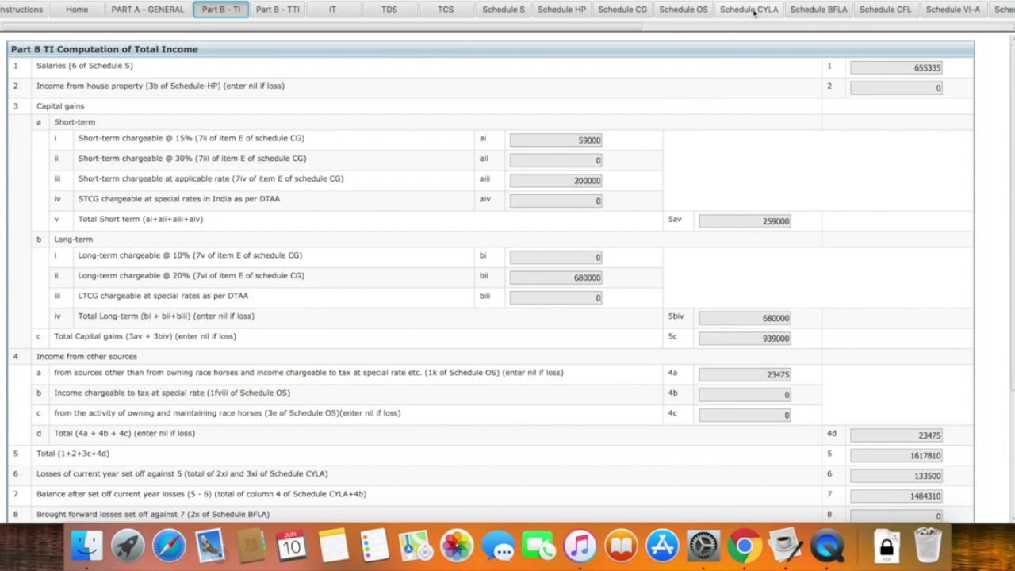
{"action": "left_click", "coordinate": [388, 9]}
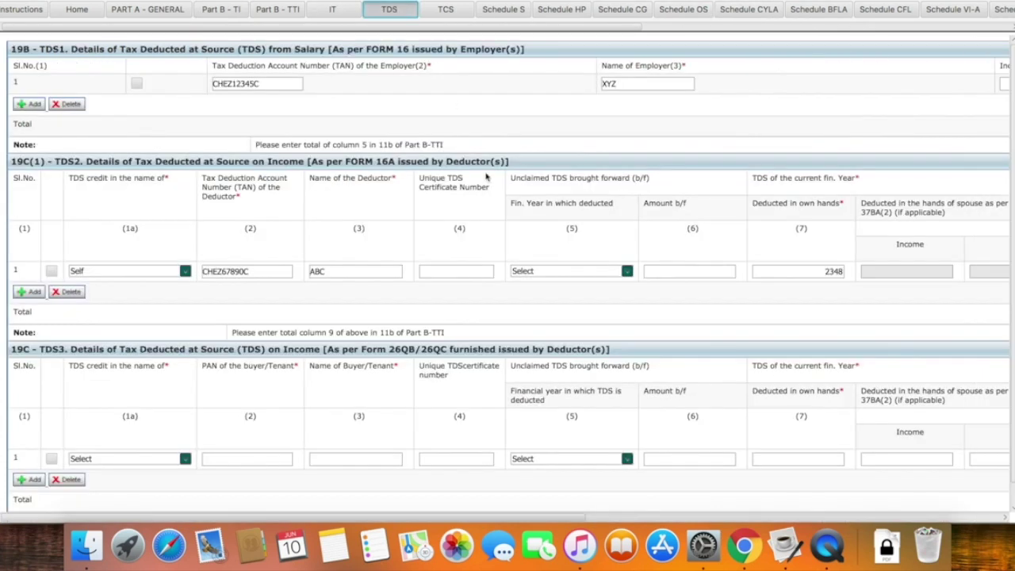
{"action": "scroll", "coordinate": [487, 177], "scroll_direction": "right", "scroll_amount": 10}
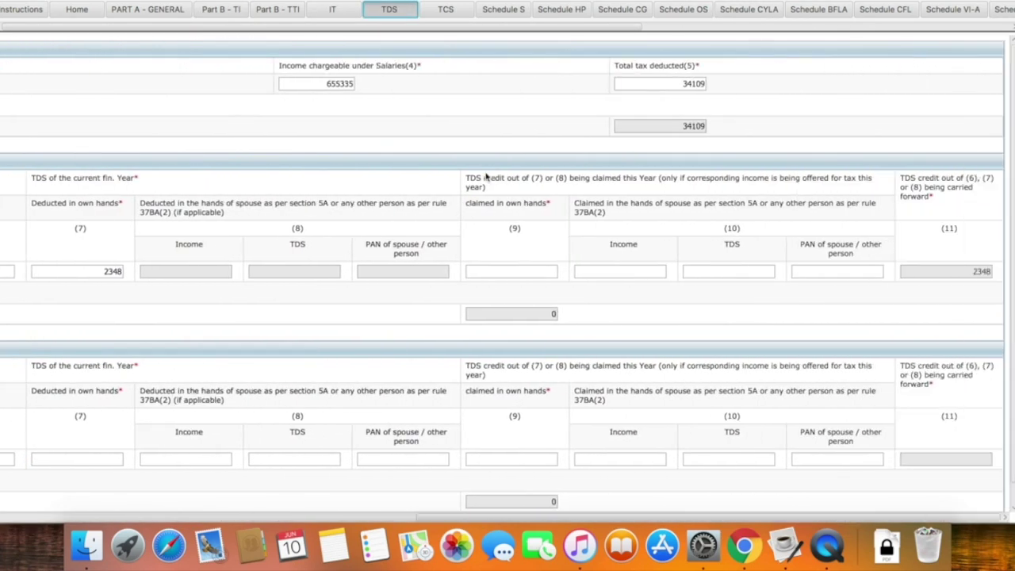
{"action": "scroll", "coordinate": [487, 177], "scroll_direction": "left", "scroll_amount": 10}
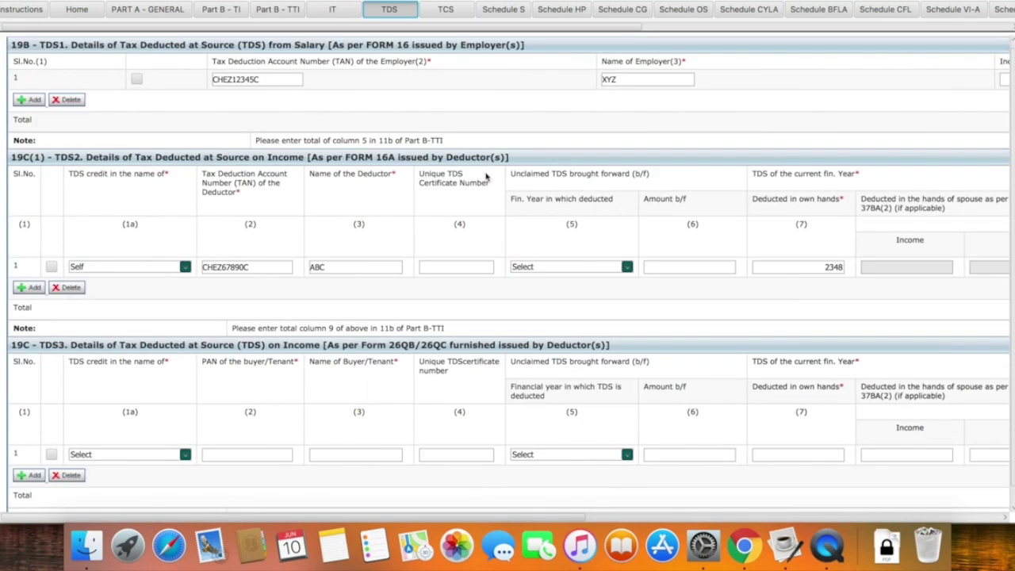
{"action": "left_click", "coordinate": [122, 9]}
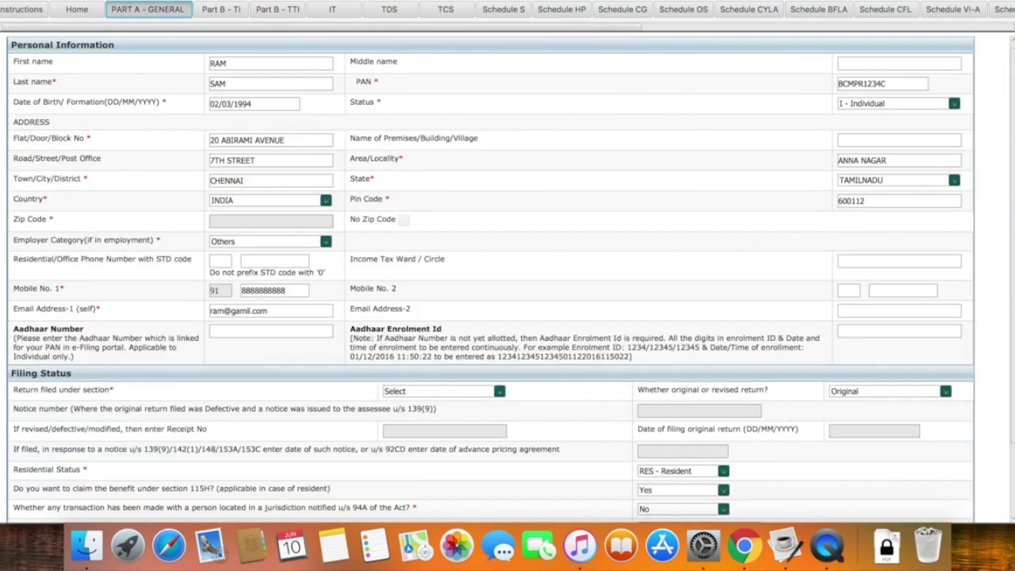
{"action": "left_click", "coordinate": [222, 9]}
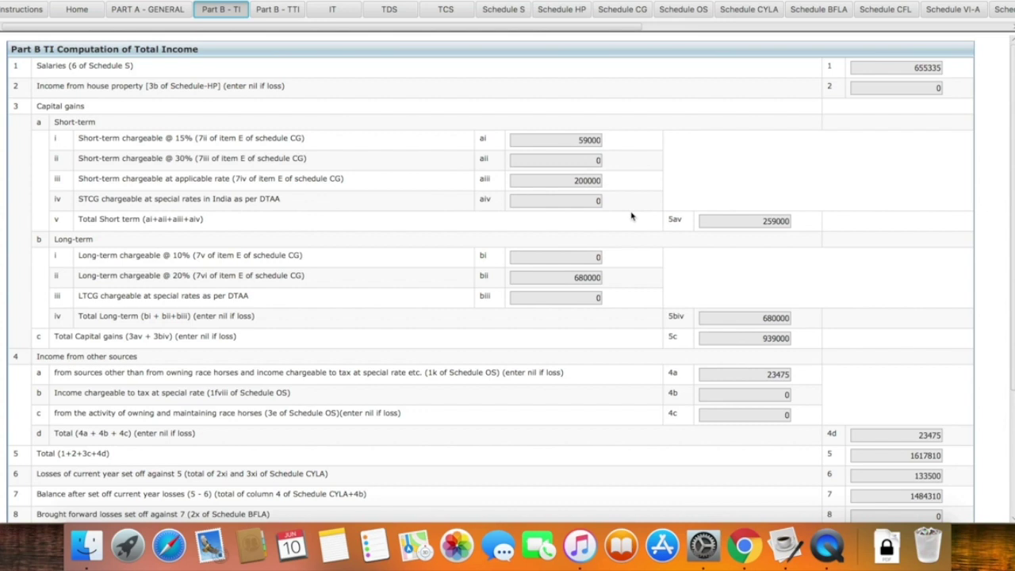
Review Part B-TI down to the row 6 current-year loss set-off, then go to Part B-TTI
{"action": "scroll", "coordinate": [632, 215], "scroll_direction": "down", "scroll_amount": 2}
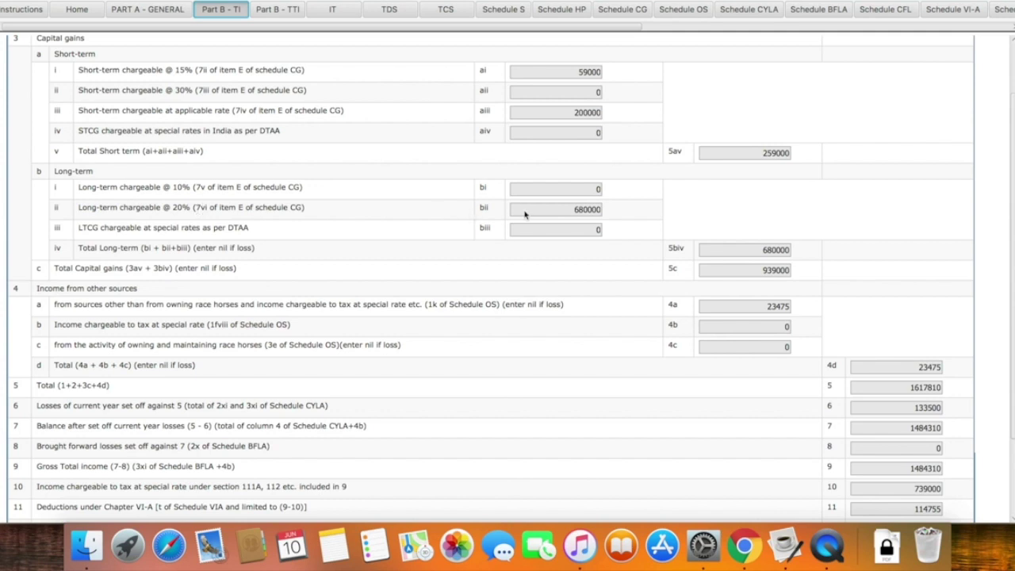
{"action": "scroll", "coordinate": [200, 216], "scroll_direction": "down", "scroll_amount": 2}
{"action": "scroll", "coordinate": [200, 215], "scroll_direction": "down", "scroll_amount": 1}
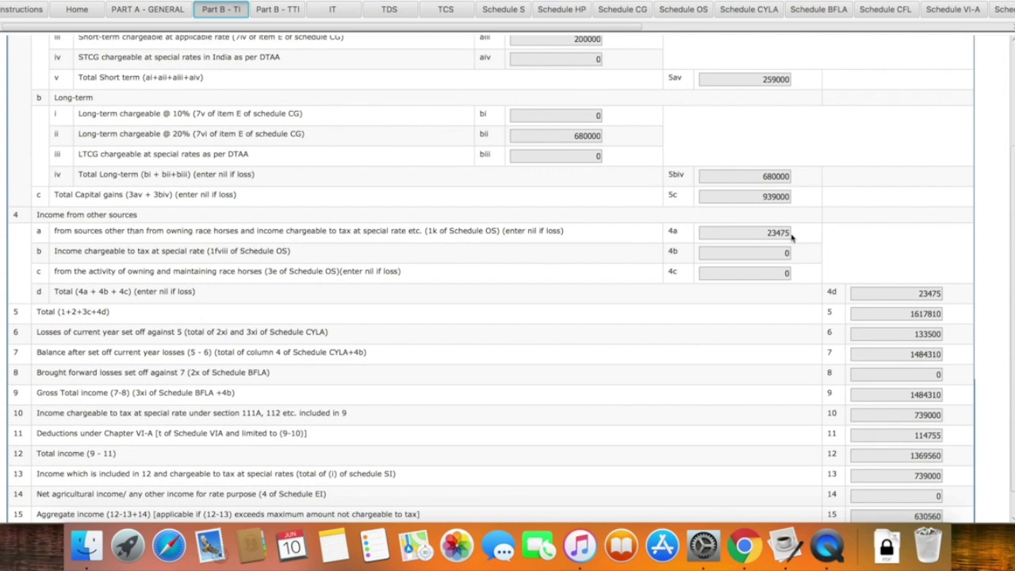
{"action": "scroll", "coordinate": [790, 236], "scroll_direction": "down", "scroll_amount": 2}
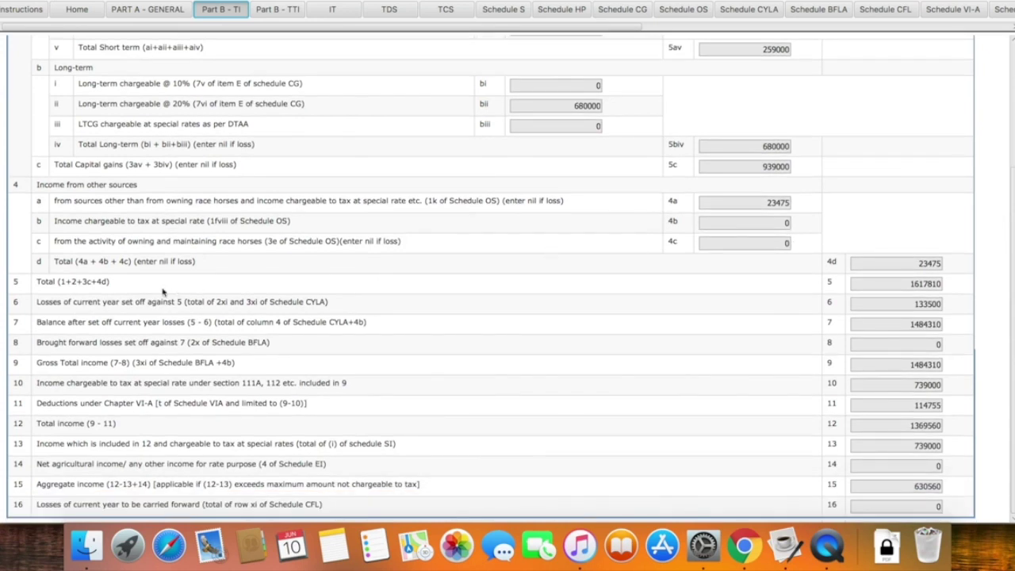
{"action": "triple_click", "coordinate": [62, 309]}
{"action": "double_click", "coordinate": [73, 301]}
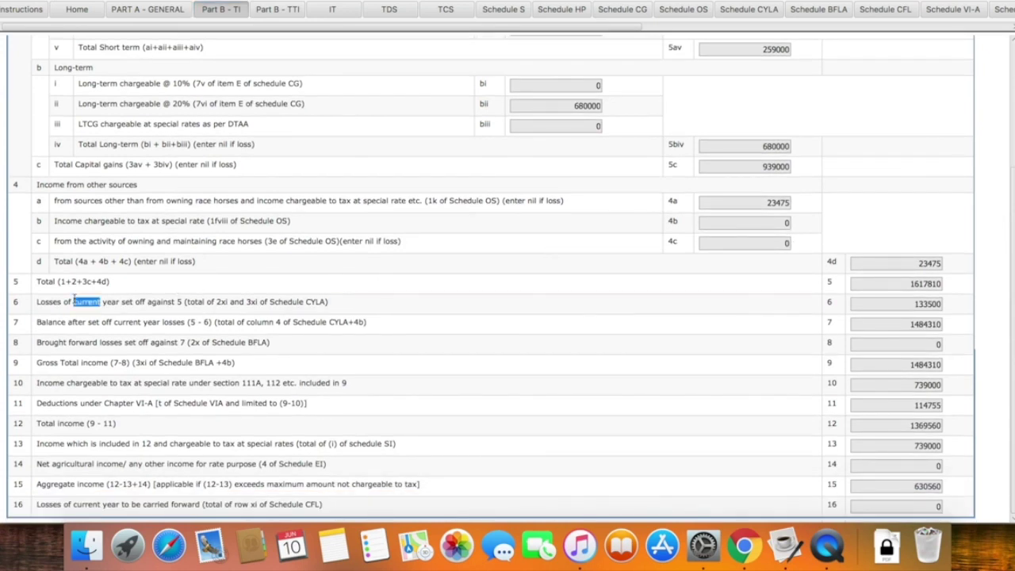
{"action": "left_click", "coordinate": [168, 303]}
{"action": "scroll", "coordinate": [904, 238], "scroll_direction": "up", "scroll_amount": 5}
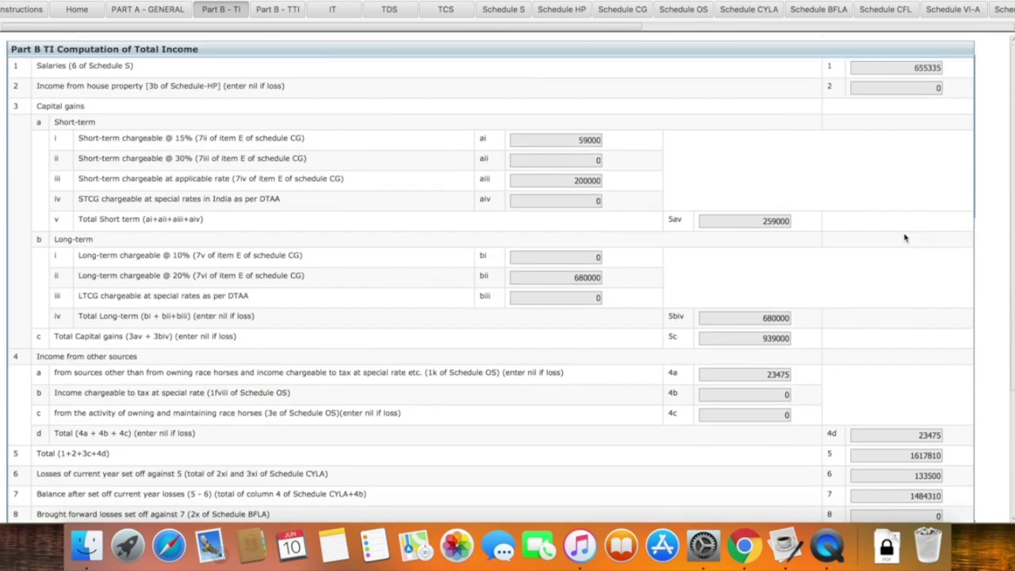
{"action": "left_click", "coordinate": [266, 13]}
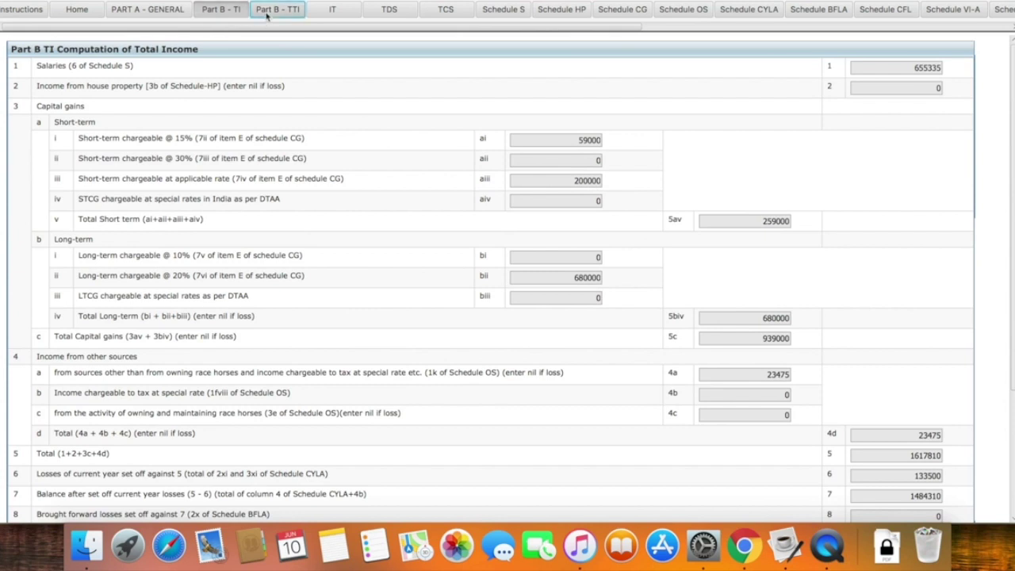
Scroll through the tax computation, then open the Schedule IT tax payments table
{"action": "scroll", "coordinate": [308, 215], "scroll_direction": "down", "scroll_amount": 5}
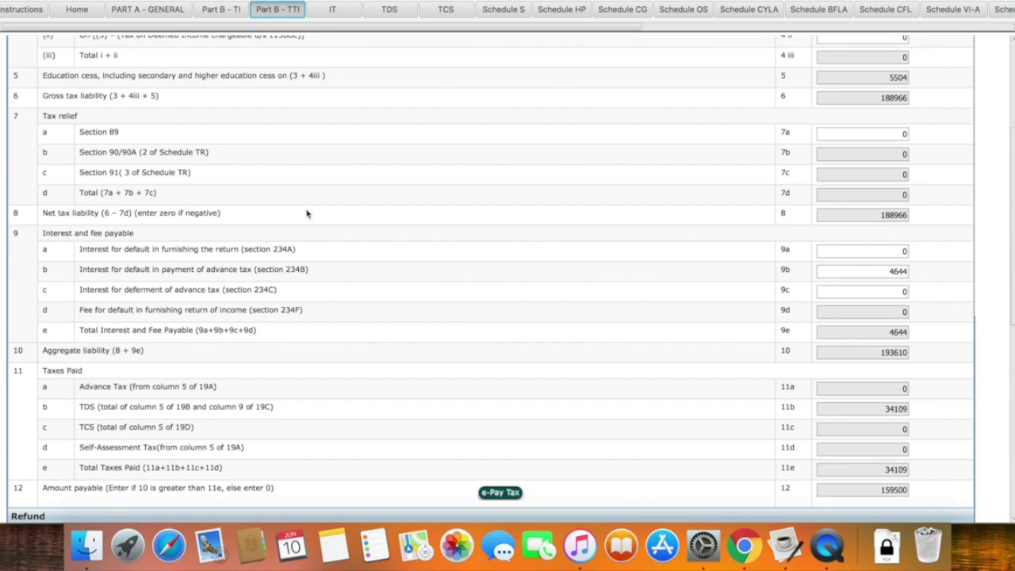
{"action": "scroll", "coordinate": [308, 214], "scroll_direction": "down", "scroll_amount": 1}
{"action": "scroll", "coordinate": [307, 214], "scroll_direction": "up", "scroll_amount": 6}
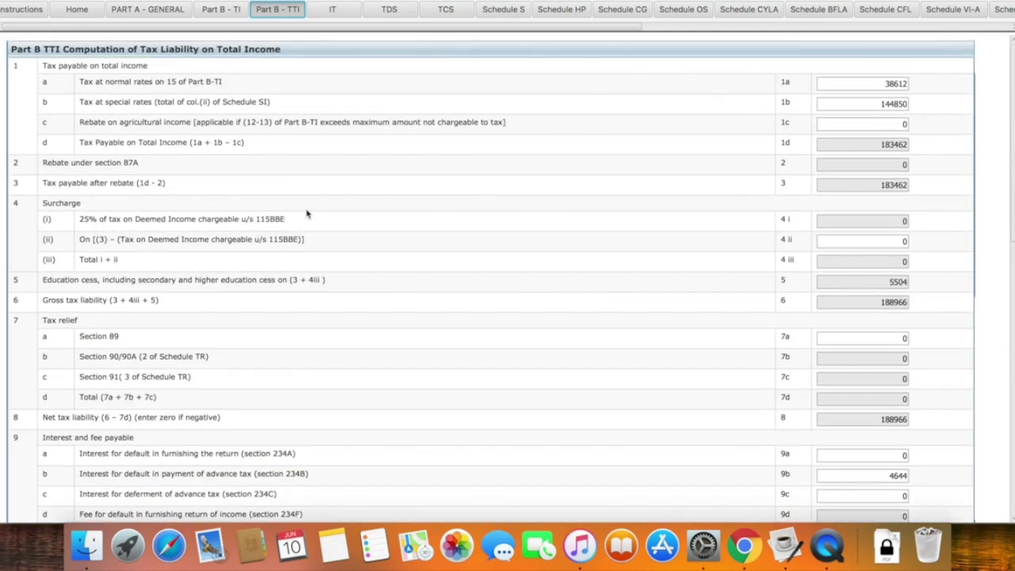
{"action": "scroll", "coordinate": [308, 215], "scroll_direction": "down", "scroll_amount": 7}
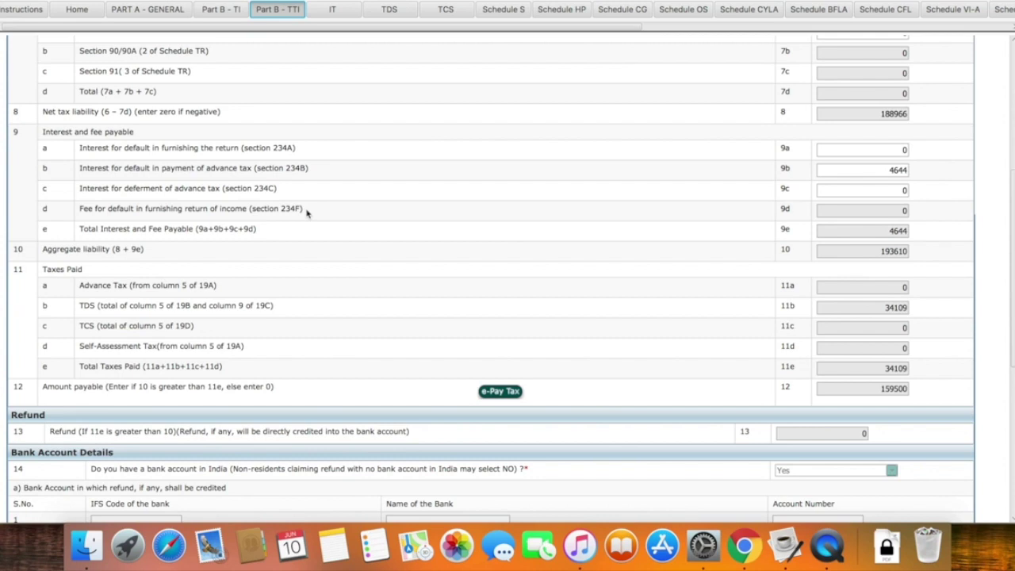
{"action": "scroll", "coordinate": [307, 213], "scroll_direction": "up", "scroll_amount": 6}
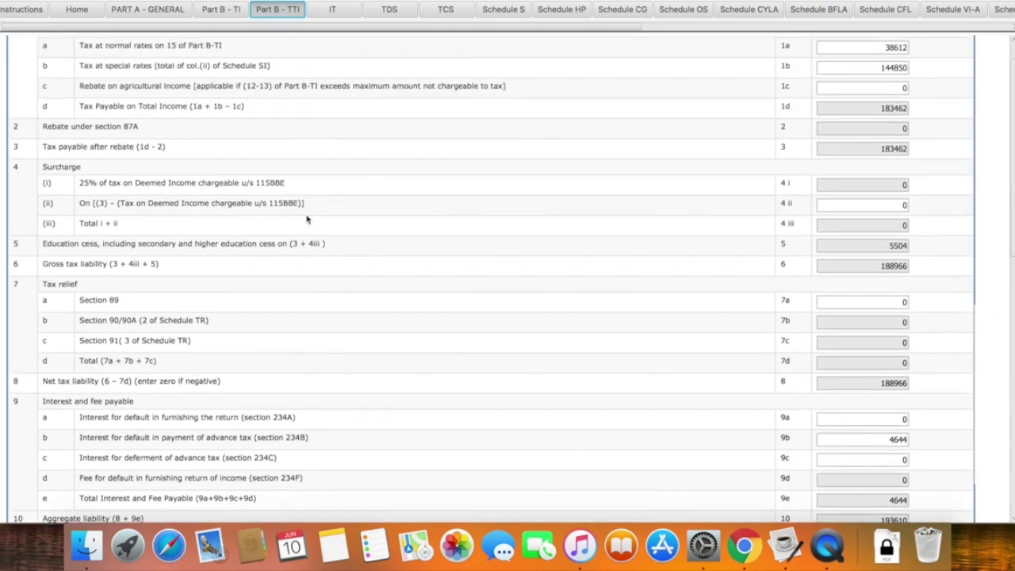
{"action": "scroll", "coordinate": [308, 218], "scroll_direction": "down", "scroll_amount": 10}
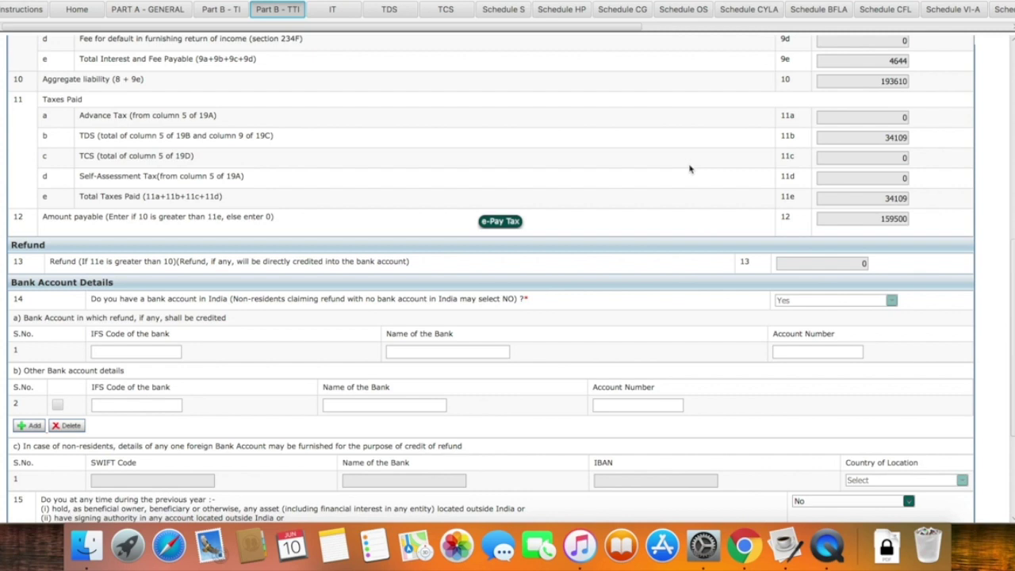
{"action": "left_click", "coordinate": [333, 9]}
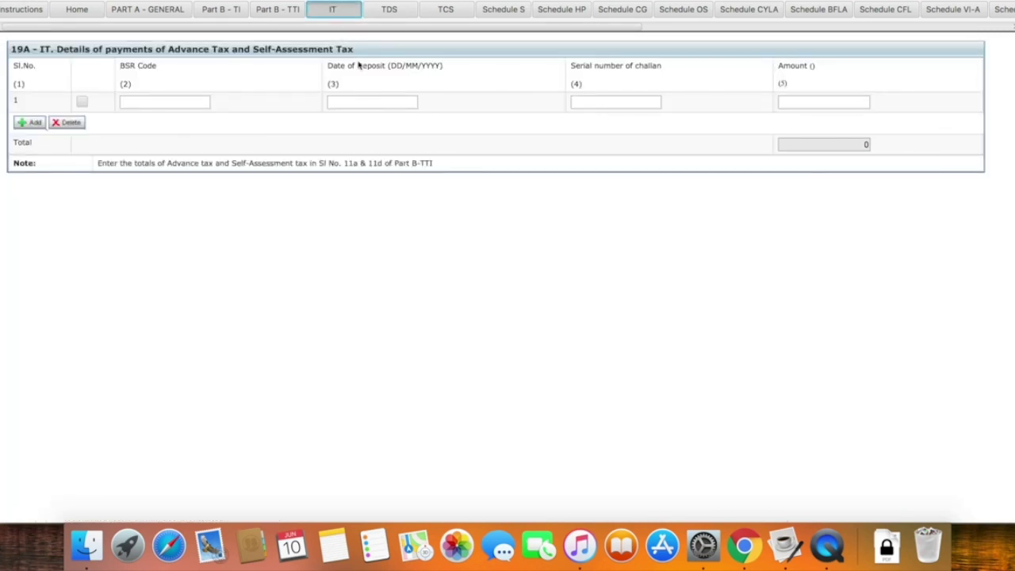
Recheck the tax liability computation and return to the Schedule IT challan row (BSR 1234567, 159500)
{"action": "left_click", "coordinate": [275, 11]}
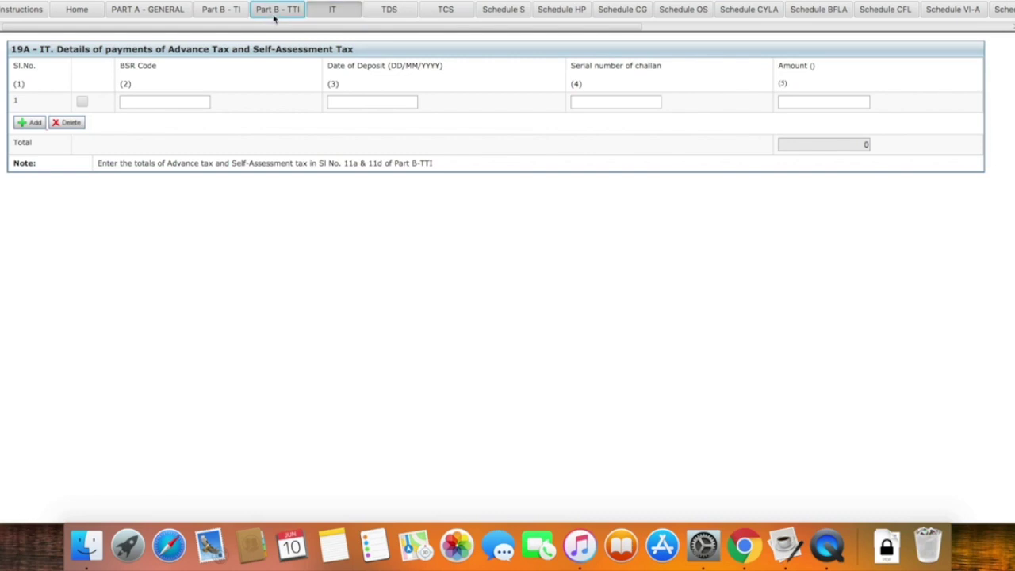
{"action": "scroll", "coordinate": [814, 253], "scroll_direction": "down", "scroll_amount": 10}
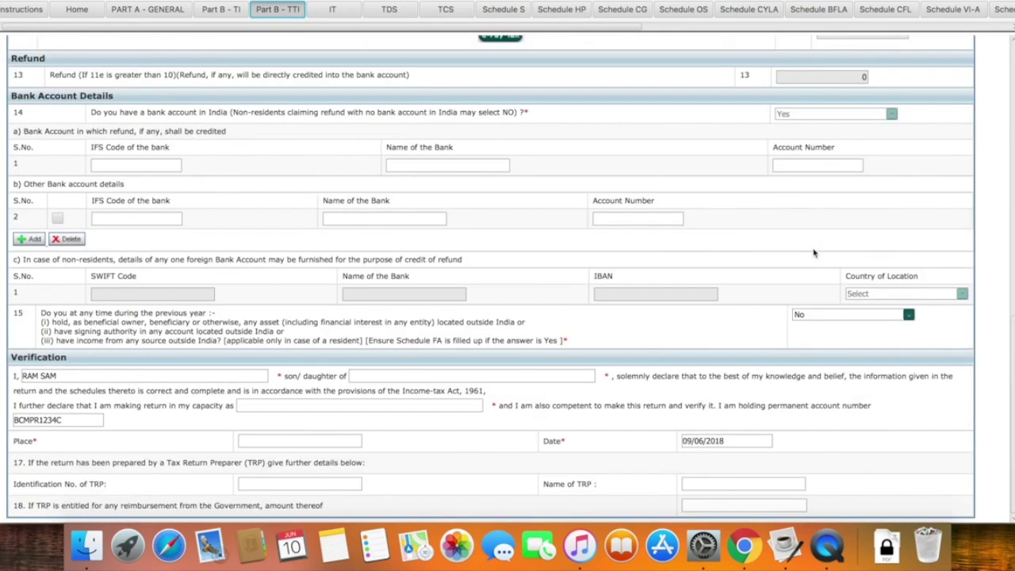
{"action": "scroll", "coordinate": [814, 253], "scroll_direction": "up", "scroll_amount": 2}
{"action": "scroll", "coordinate": [713, 182], "scroll_direction": "down", "scroll_amount": 1}
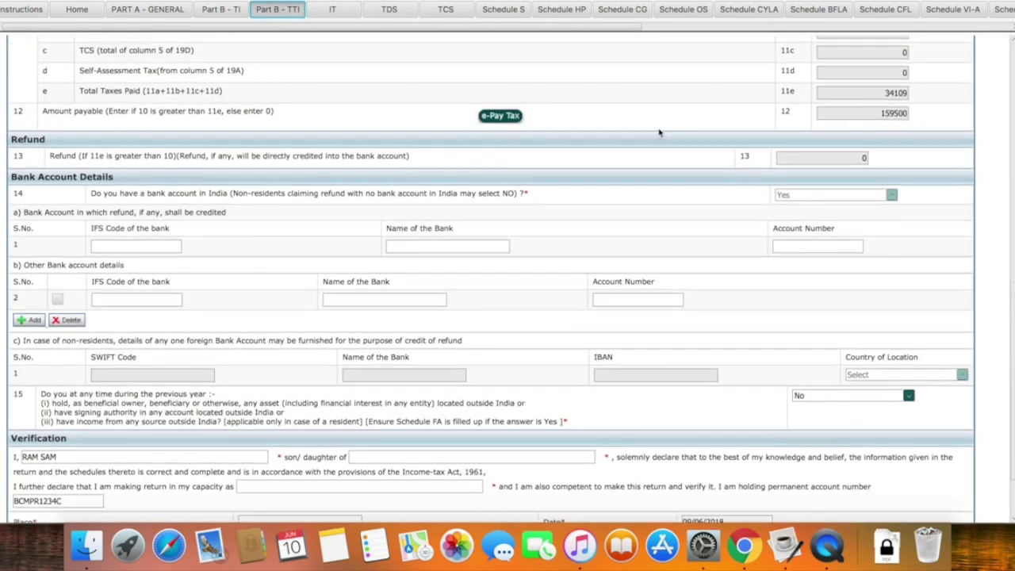
{"action": "left_click", "coordinate": [334, 8]}
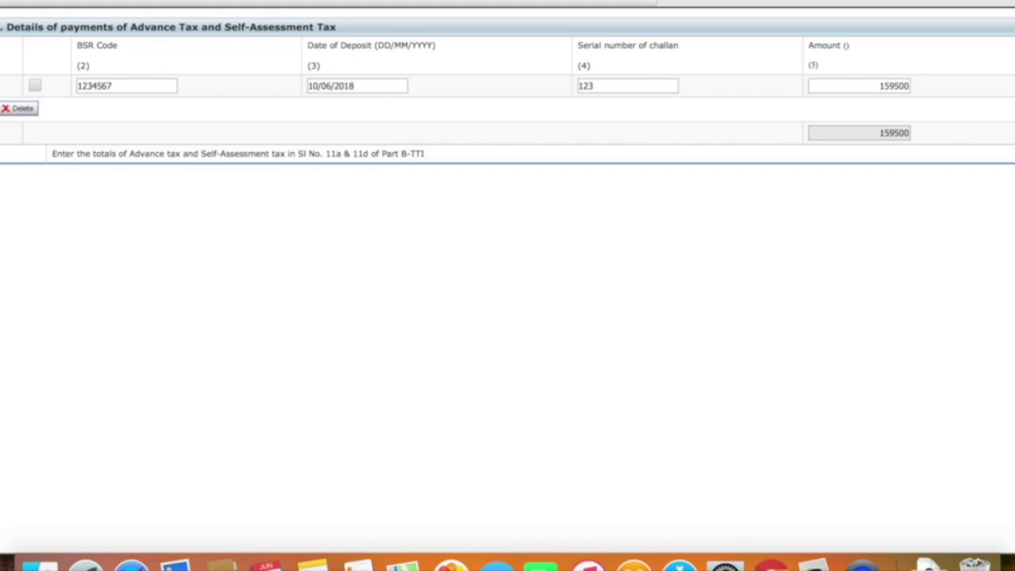
Clear the BSR code, deposit date, challan serial and 159500 amount from the challan row
{"action": "double_click", "coordinate": [126, 92]}
{"action": "key", "text": "BackSpace"}
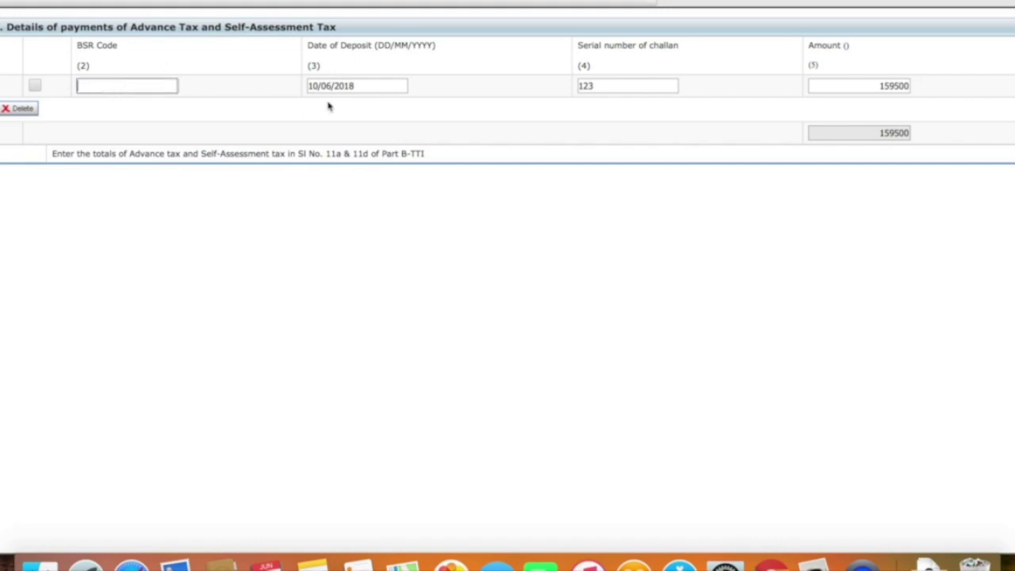
{"action": "left_click", "coordinate": [334, 87]}
{"action": "key", "text": "BackSpace"}
{"action": "double_click", "coordinate": [627, 84]}
{"action": "key", "text": "BackSpace"}
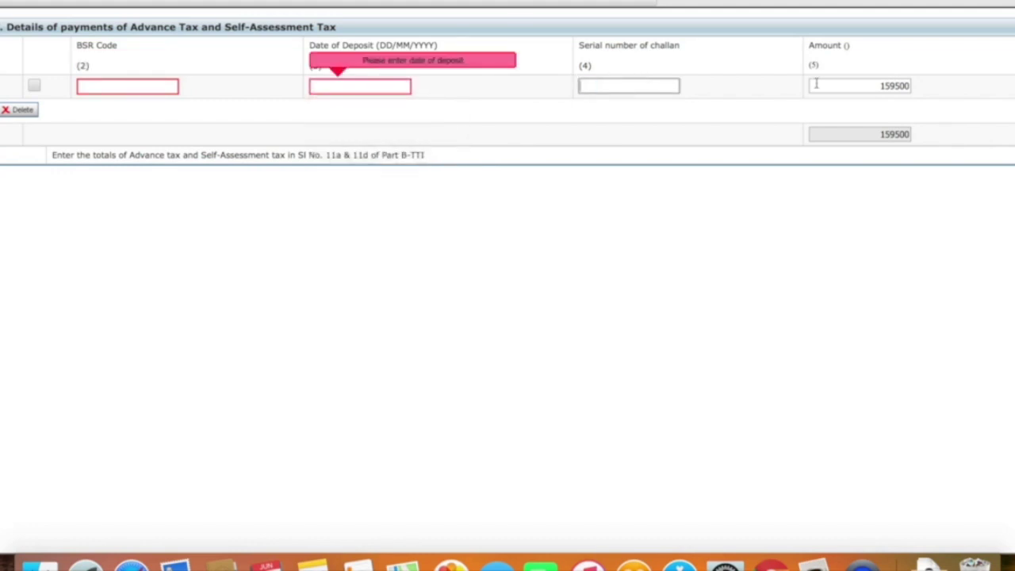
{"action": "double_click", "coordinate": [882, 86]}
{"action": "key", "text": "BackSpace"}
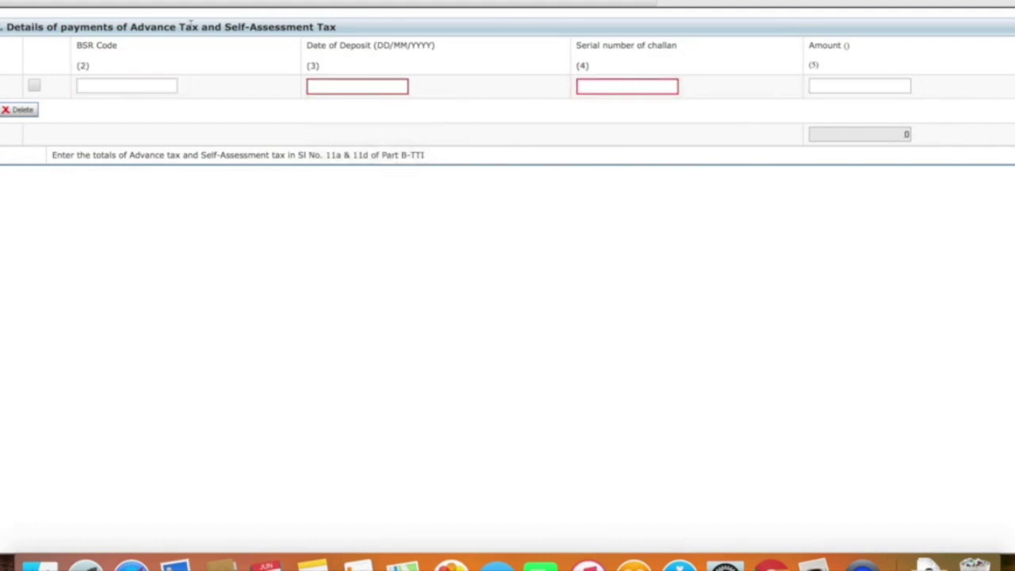
Review the Part B-TTI tax computation, then bring up the challan PDF in Chrome
{"action": "left_click", "coordinate": [237, 4]}
{"action": "scroll", "coordinate": [861, 443], "scroll_direction": "down", "scroll_amount": 10}
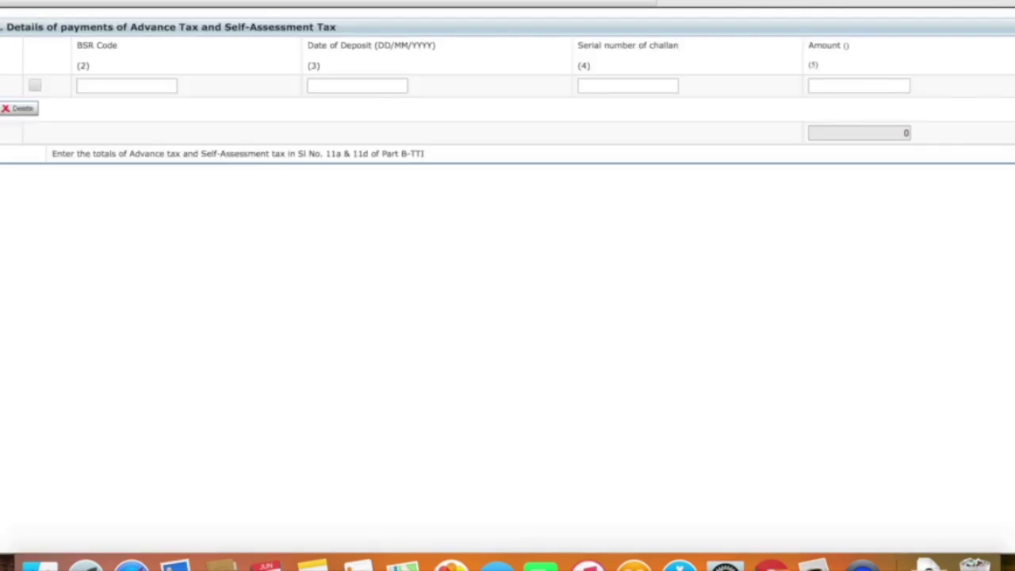
{"action": "key", "text": "super+Tab"}
{"action": "key", "text": "super+Tab"}
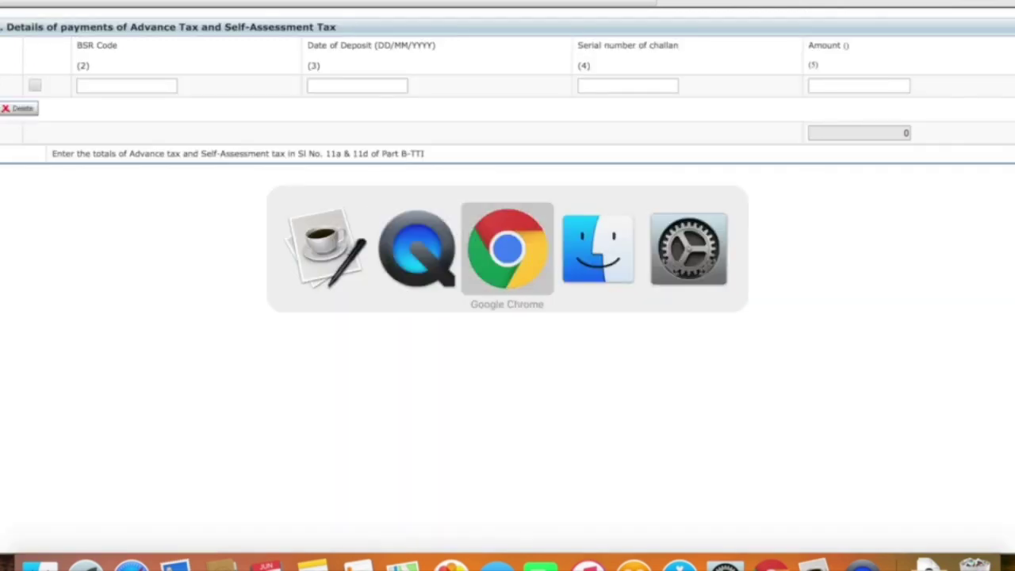
{"action": "scroll", "coordinate": [465, 213], "scroll_direction": "up", "scroll_amount": 8}
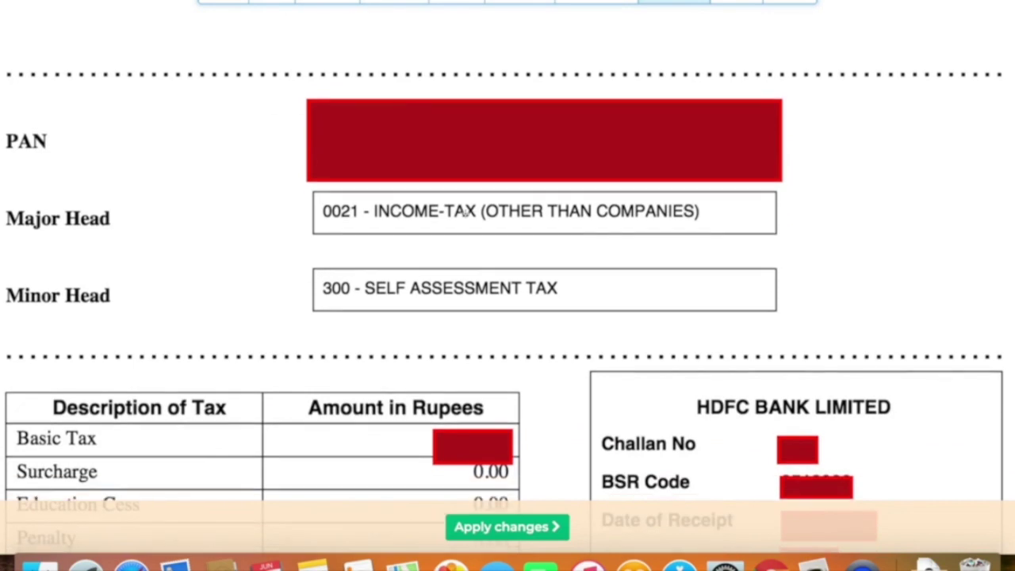
{"action": "scroll", "coordinate": [466, 215], "scroll_direction": "up", "scroll_amount": 3}
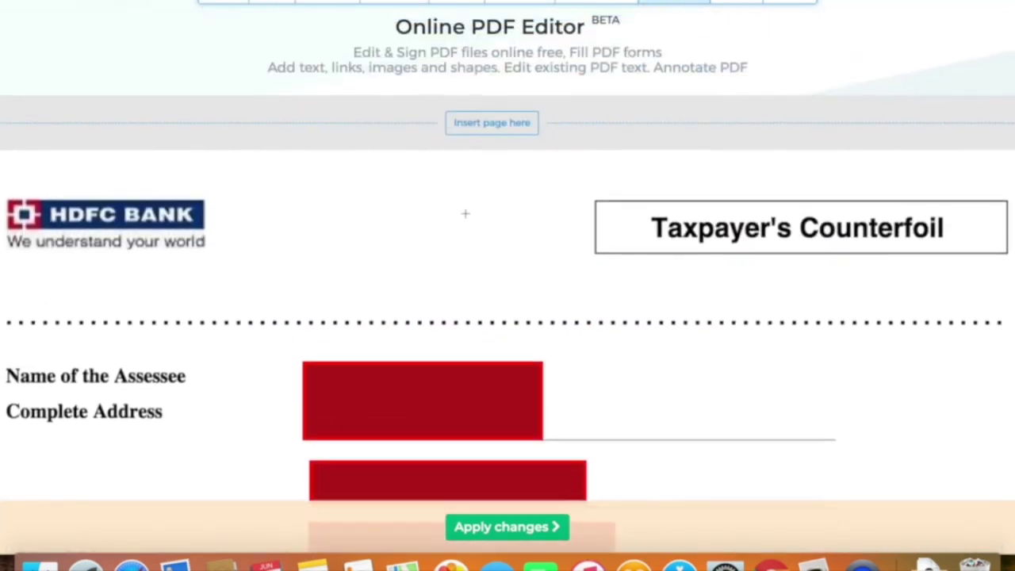
{"action": "scroll", "coordinate": [466, 213], "scroll_direction": "down", "scroll_amount": 10}
{"action": "scroll", "coordinate": [466, 214], "scroll_direction": "down", "scroll_amount": 5}
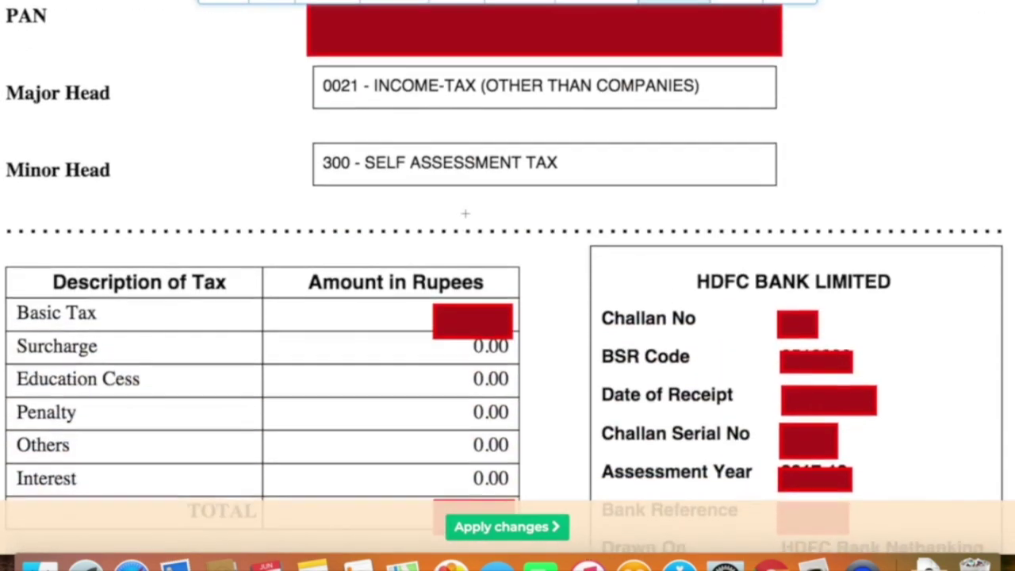
{"action": "key", "text": "super+Tab"}
{"action": "key", "text": "super+Tab"}
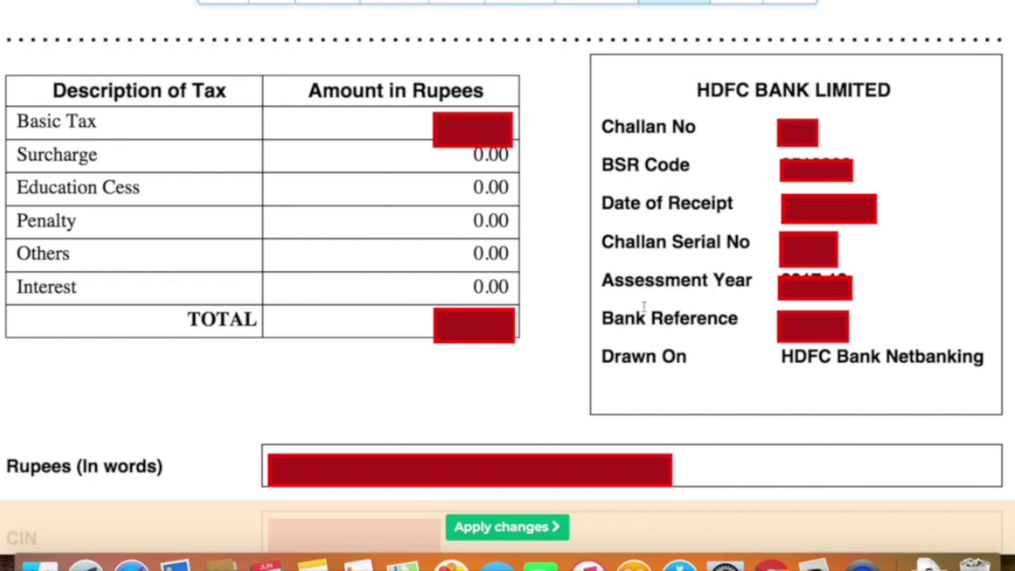
{"action": "key", "text": "super+Tab"}
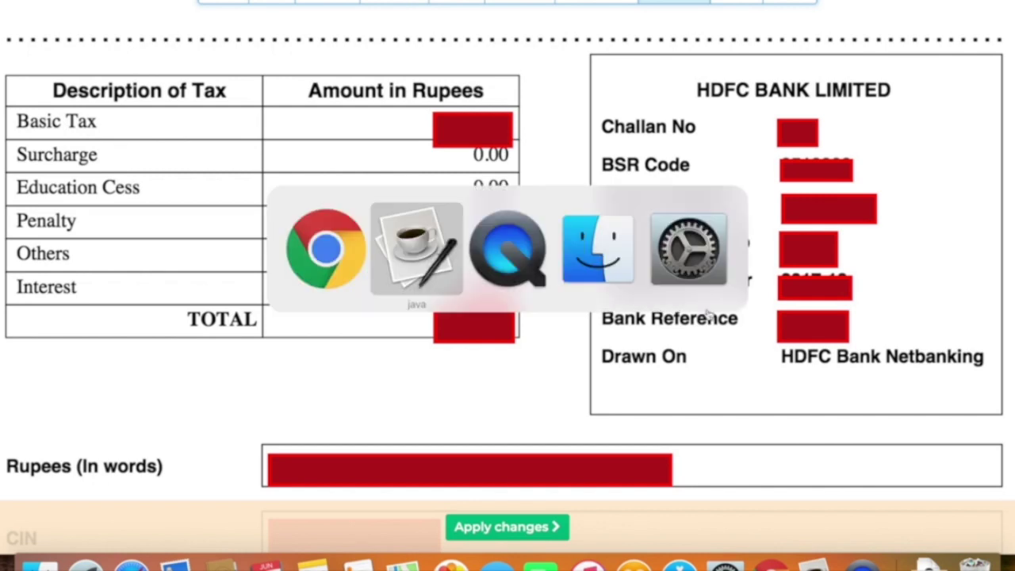
{"action": "left_click", "coordinate": [105, 87]}
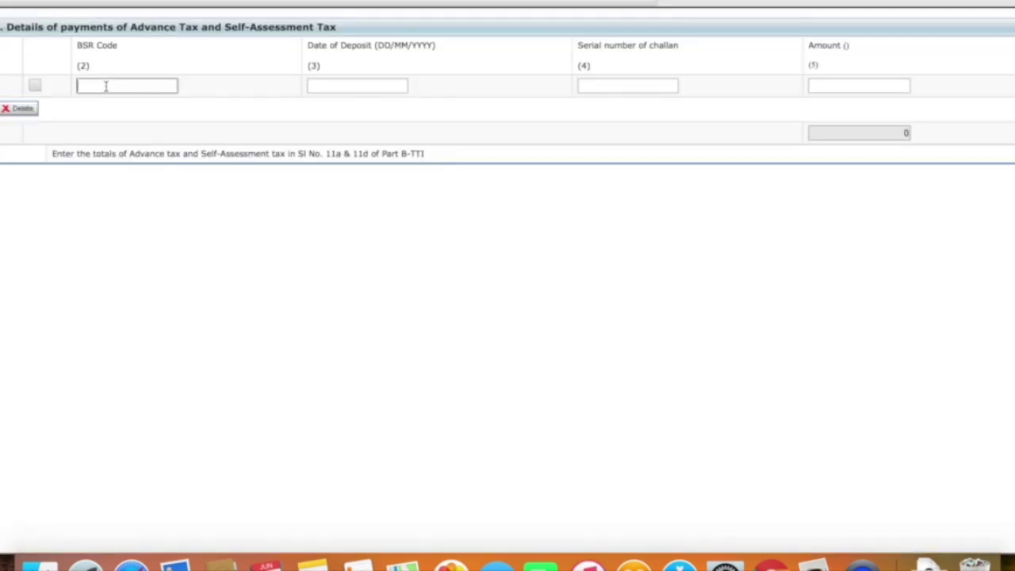
Enter BSR code 1234567 and deposit date 10/06/2018 from the challan PDF
{"action": "key", "text": "super+Tab"}
{"action": "key", "text": "super+Tab"}
{"action": "type", "text": "1234567"}
{"action": "left_click", "coordinate": [163, 111]}
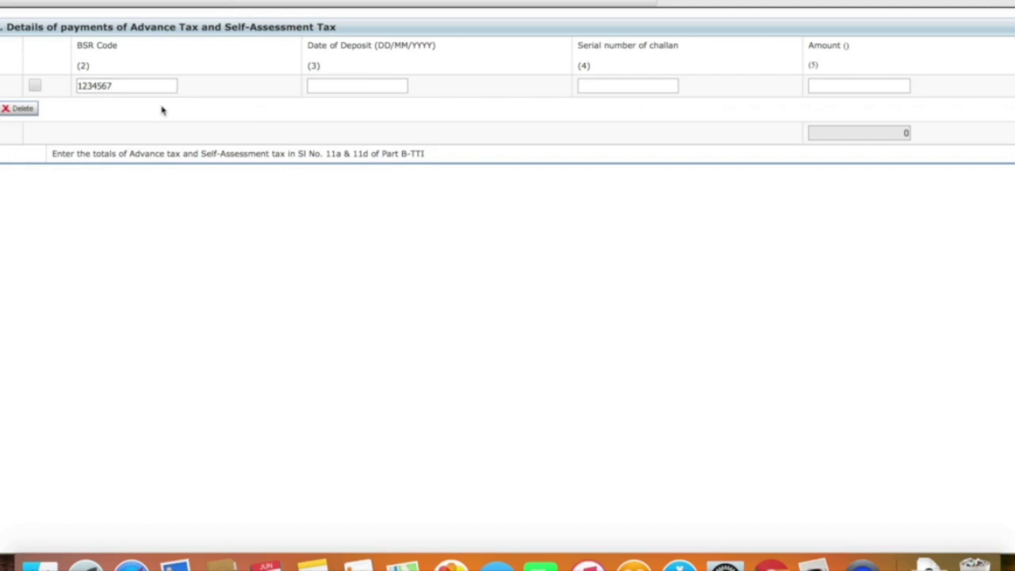
{"action": "key", "text": "super+Tab"}
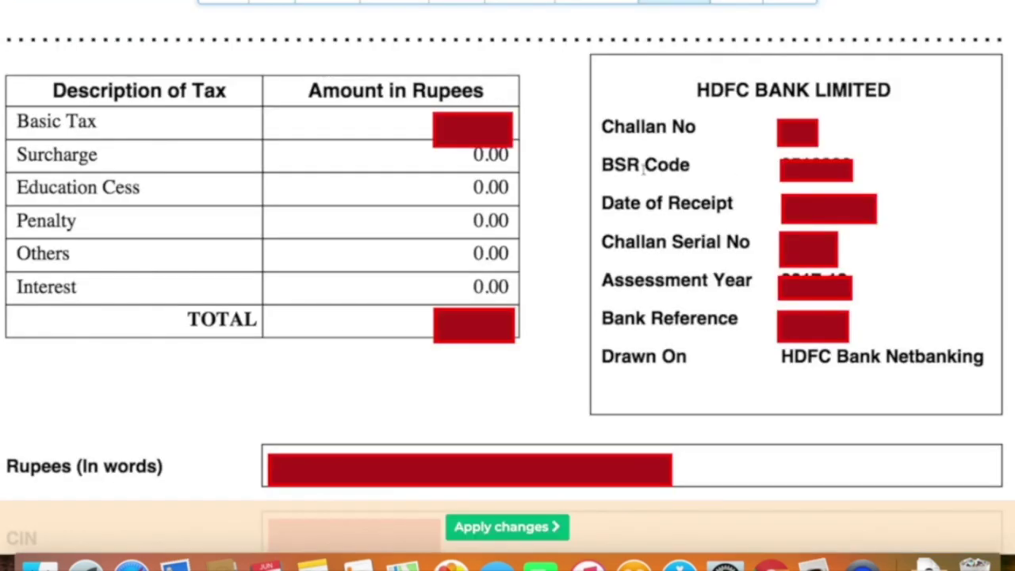
{"action": "key", "text": "super+Tab"}
{"action": "left_click", "coordinate": [371, 85]}
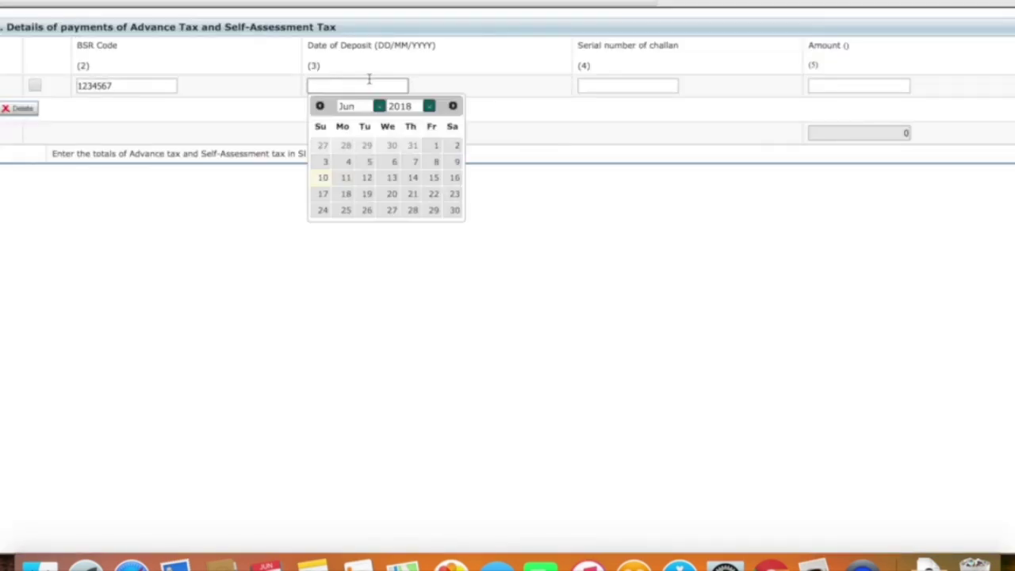
{"action": "key", "text": "super+Tab"}
{"action": "key", "text": "super+Tab"}
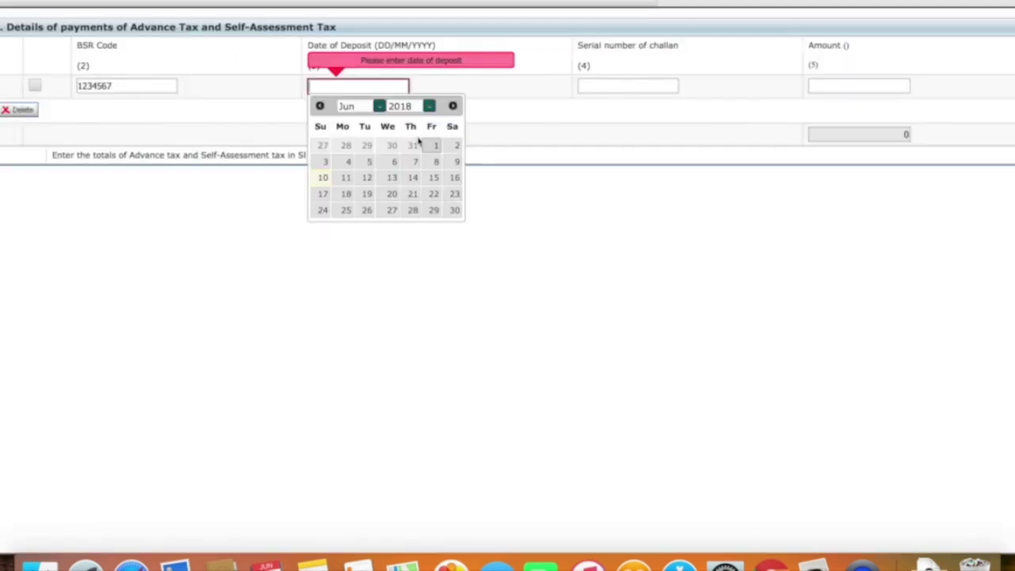
{"action": "left_click", "coordinate": [323, 177]}
Enter challan serial number 123 after checking it in the PDF
{"action": "left_click", "coordinate": [610, 90]}
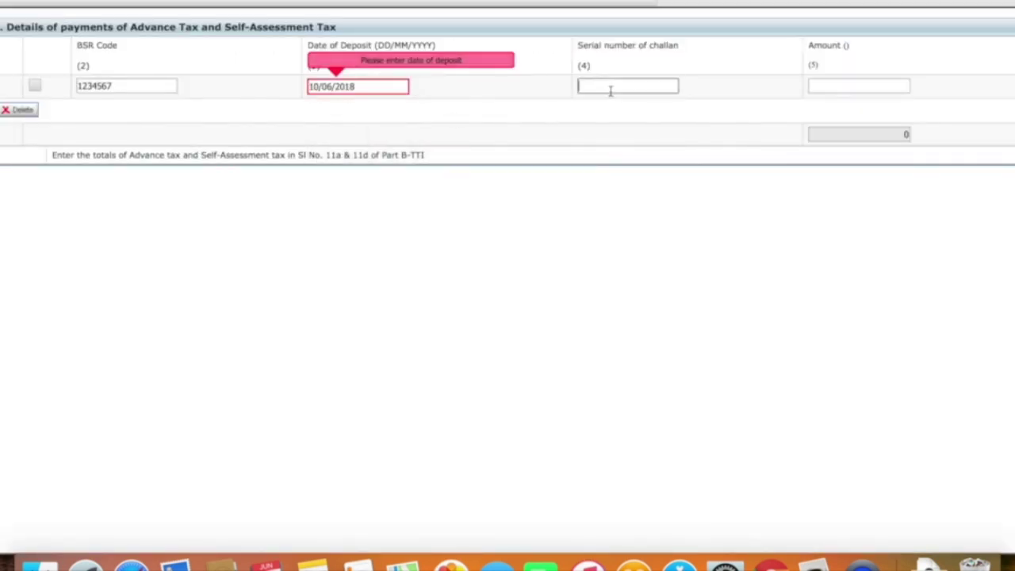
{"action": "key", "text": "super+Tab"}
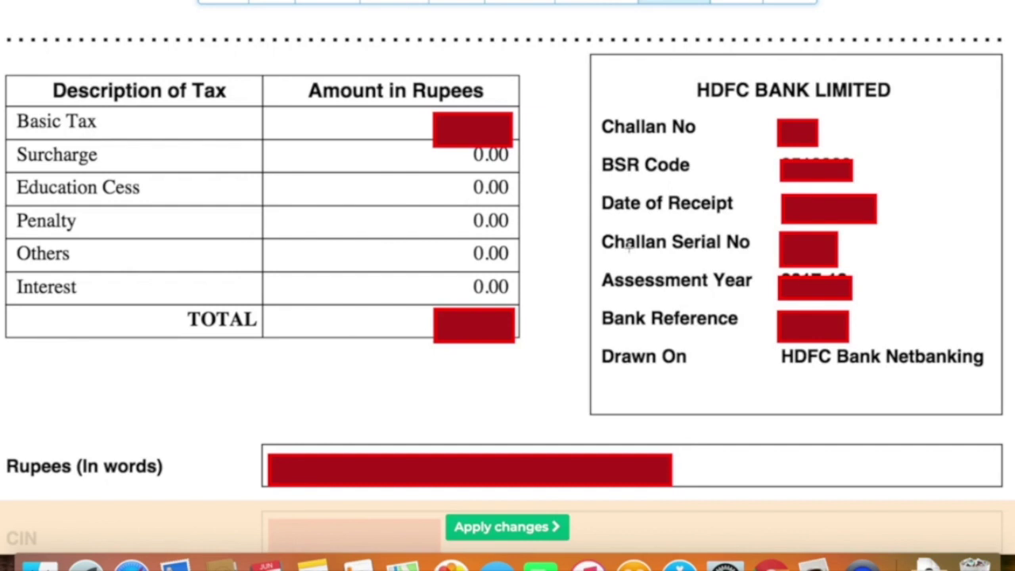
{"action": "key", "text": "super+Tab"}
{"action": "type", "text": "123"}
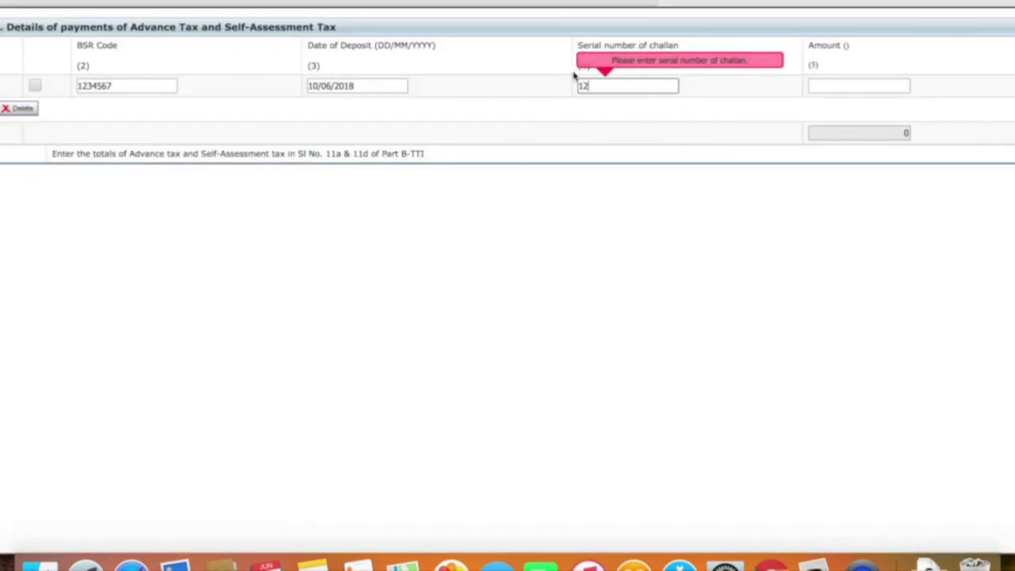
Enter the challan amount 159500 so the Schedule IT total becomes 159500
{"action": "left_click", "coordinate": [819, 91]}
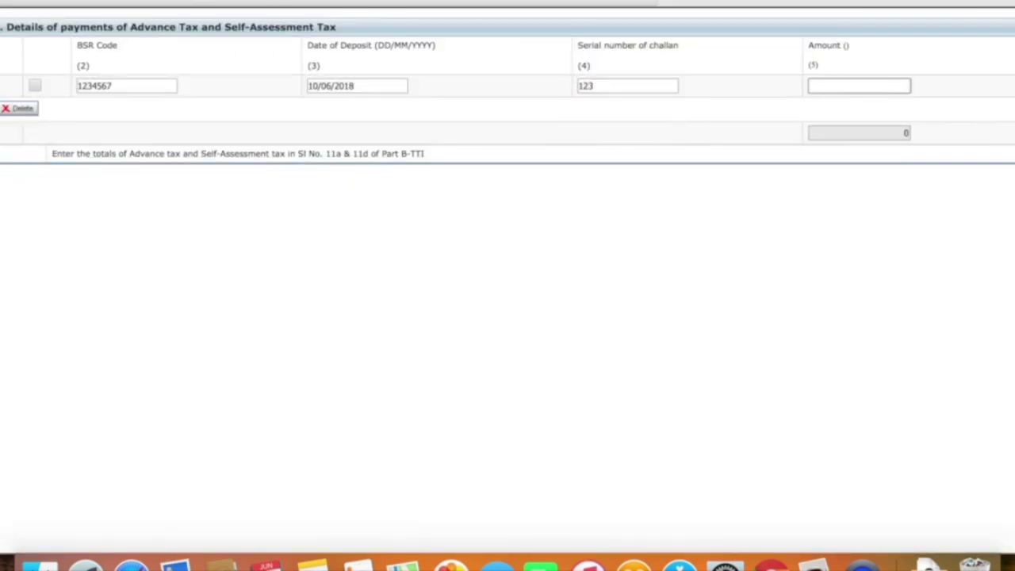
{"action": "scroll", "coordinate": [417, 324], "scroll_direction": "down", "scroll_amount": 5}
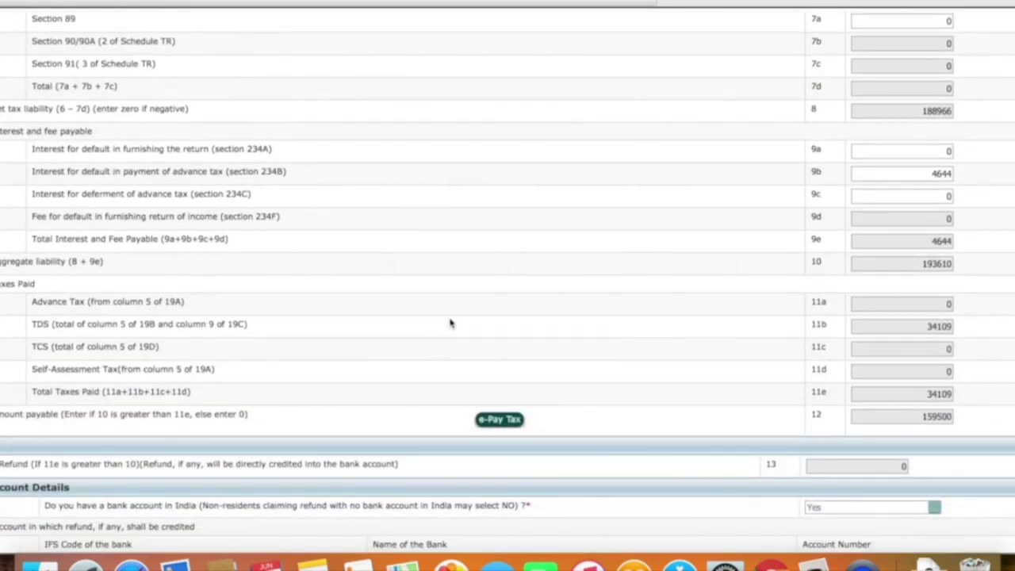
{"action": "left_click", "coordinate": [302, 6]}
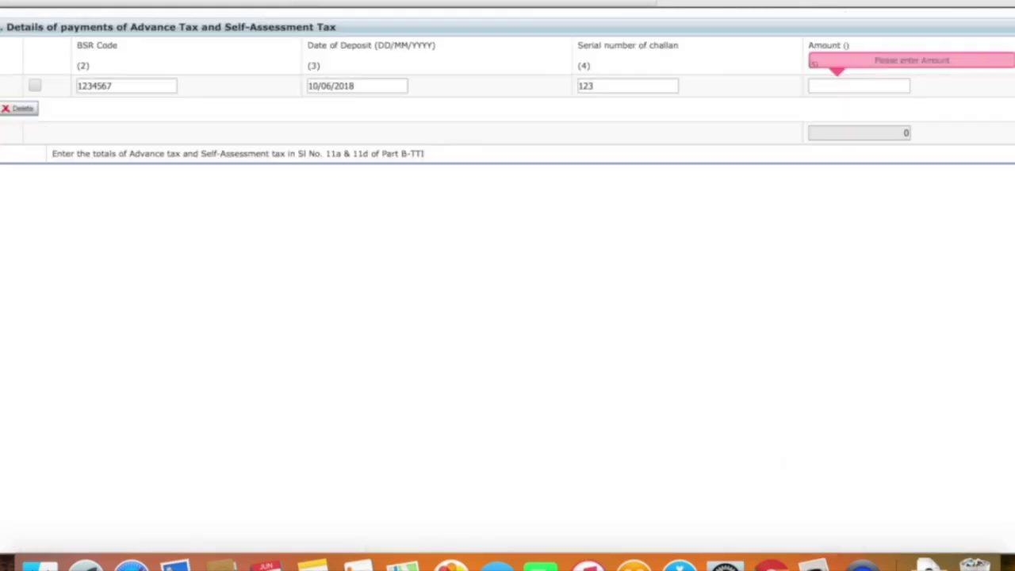
{"action": "left_click", "coordinate": [872, 86]}
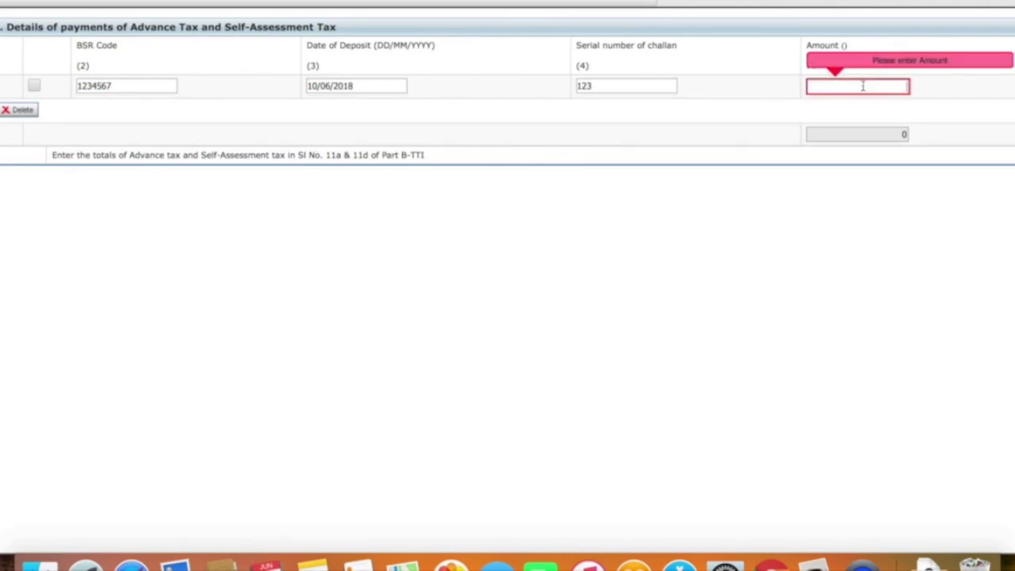
{"action": "type", "text": "159"}
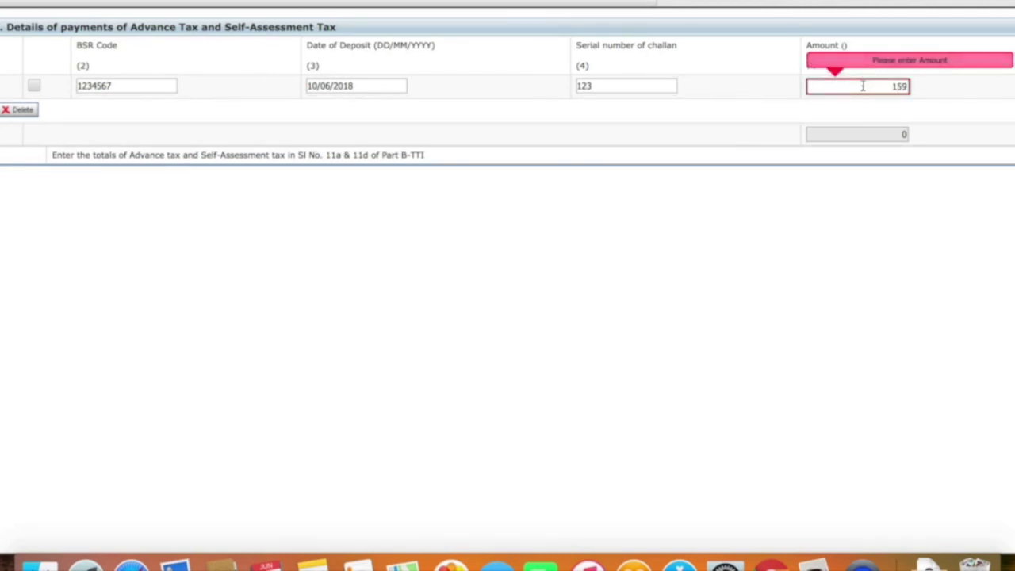
{"action": "type", "text": "500"}
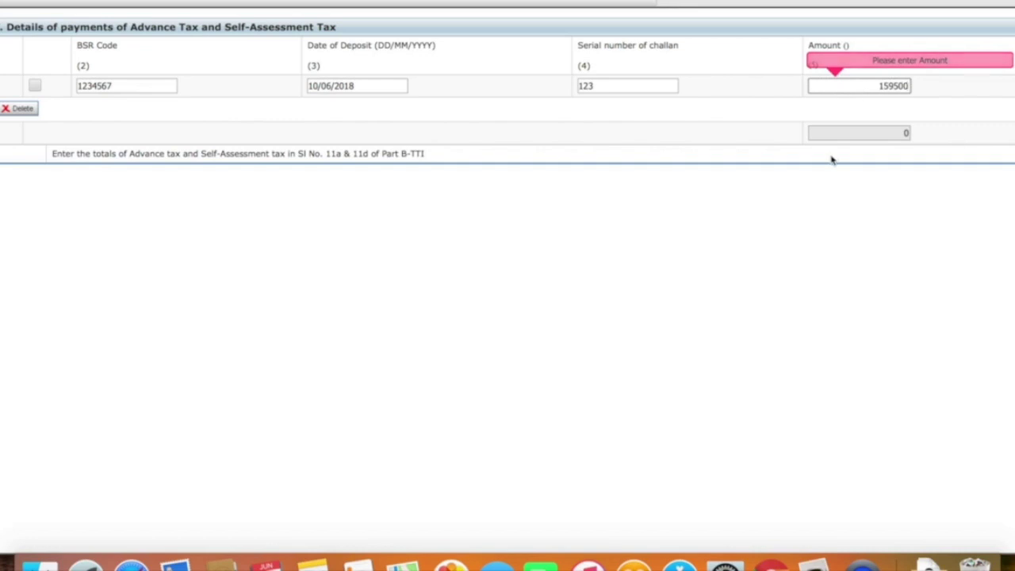
{"action": "left_click", "coordinate": [756, 230]}
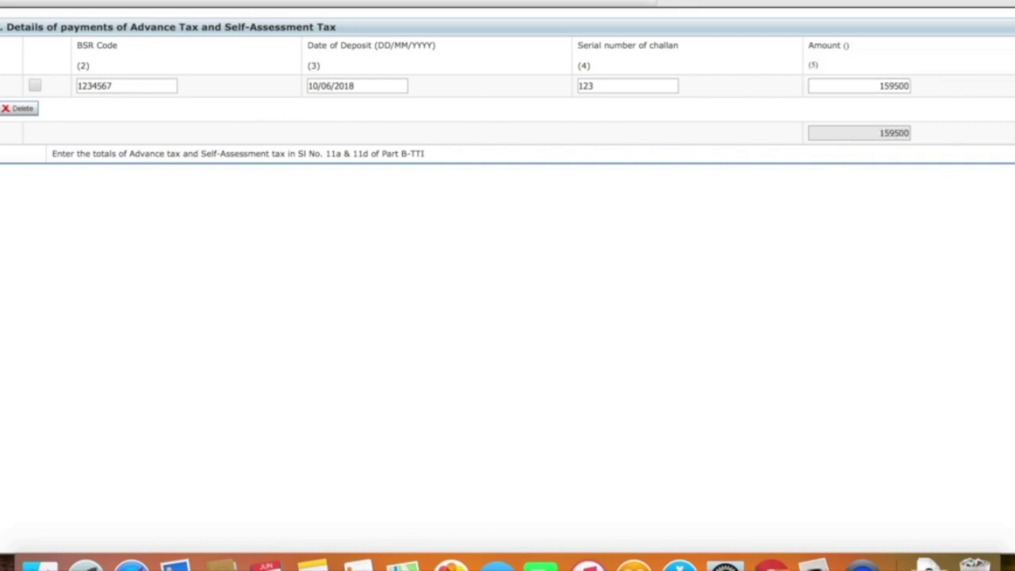
{"action": "scroll", "coordinate": [437, 253], "scroll_direction": "down", "scroll_amount": 15}
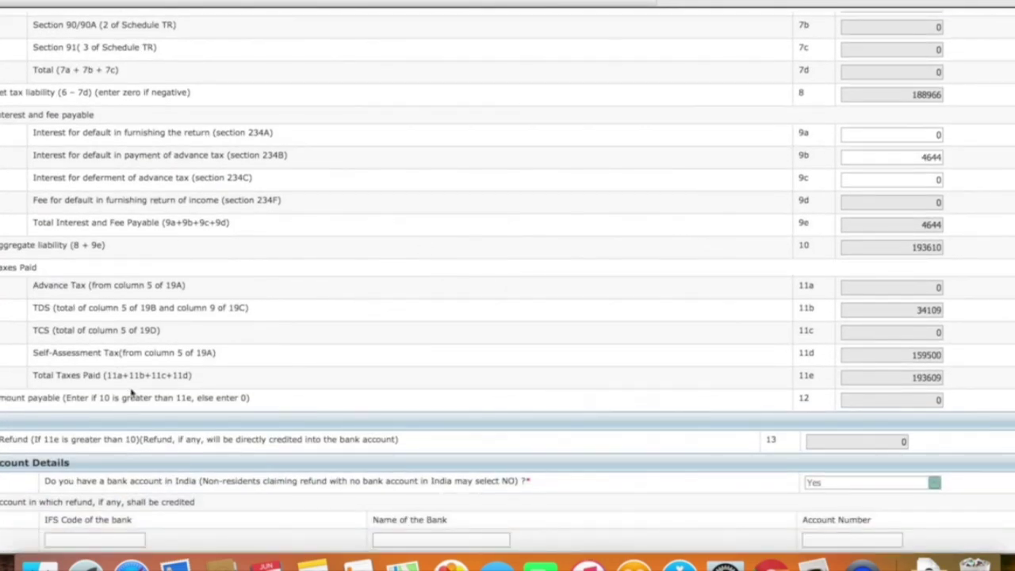